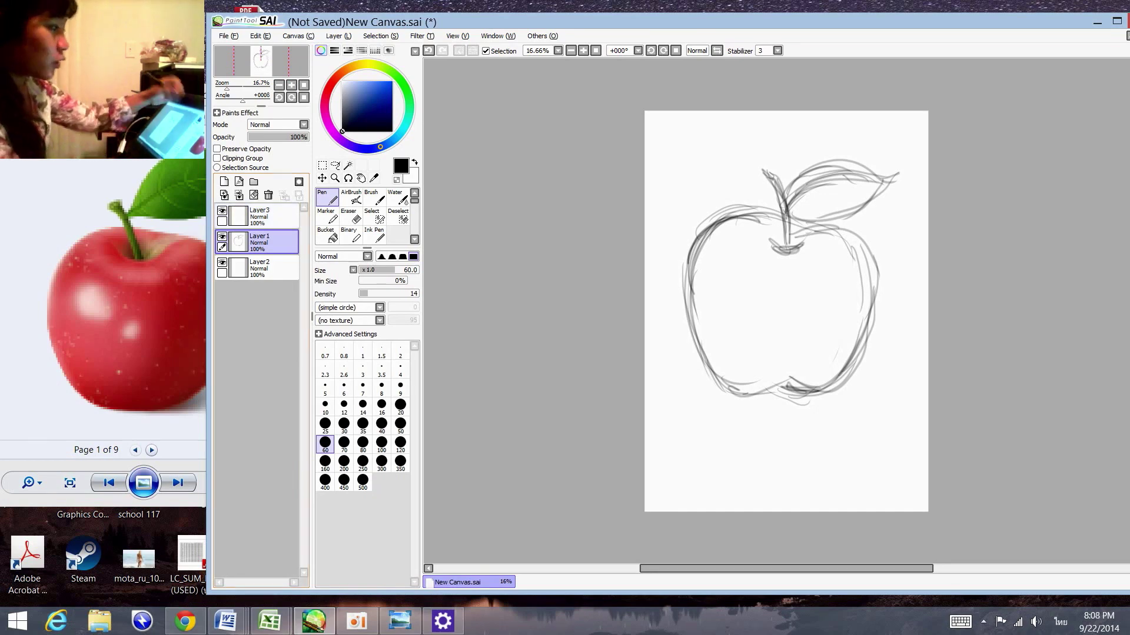
Bring the reference apple photo forward and reposition its window up and to the right.
{"action": "left_click", "coordinate": [400, 620]}
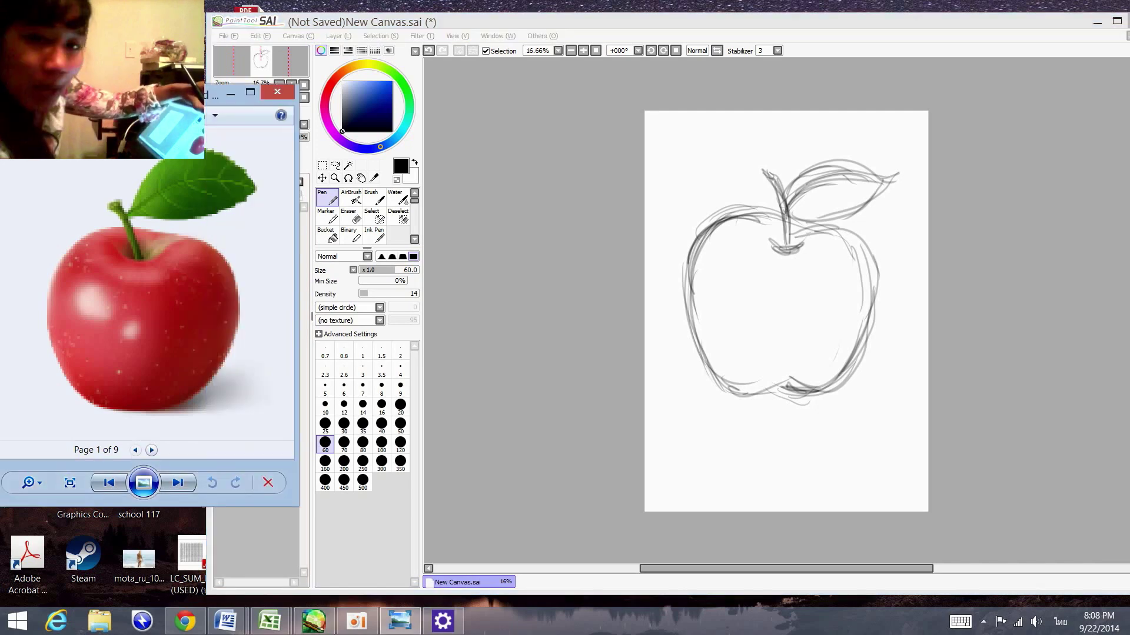
{"action": "left_click_drag", "start_coordinate": [182, 94], "coordinate": [245, 65]}
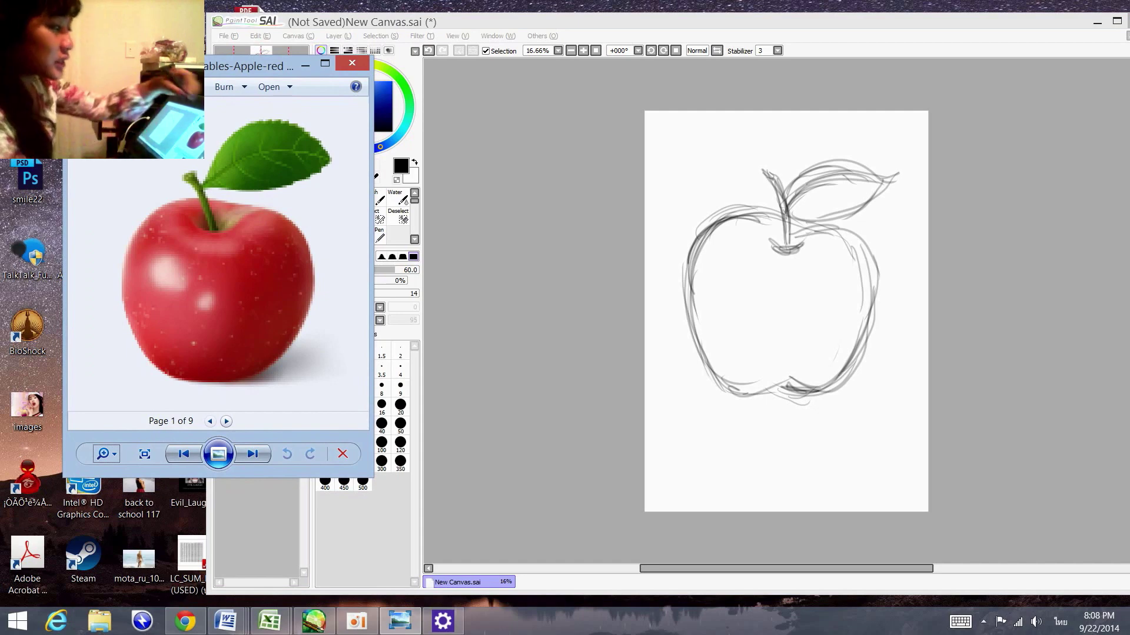
{"action": "left_click_drag", "start_coordinate": [247, 65], "coordinate": [219, 60]}
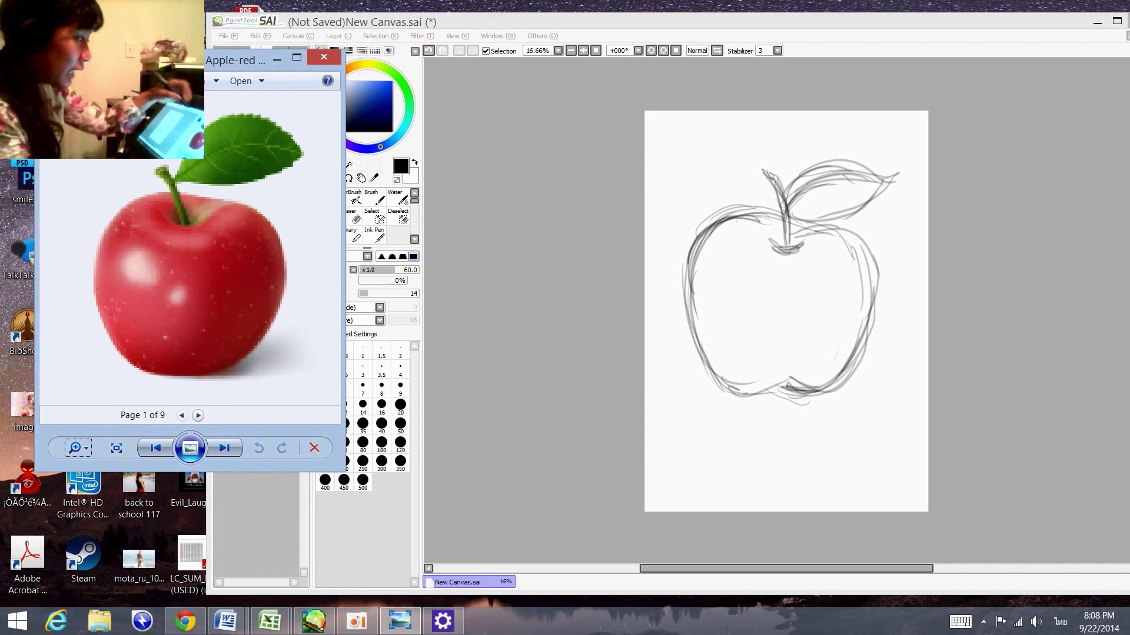
Make Layer3 active with a size-250 brush and a light grey colour.
{"action": "left_click", "coordinate": [569, 26]}
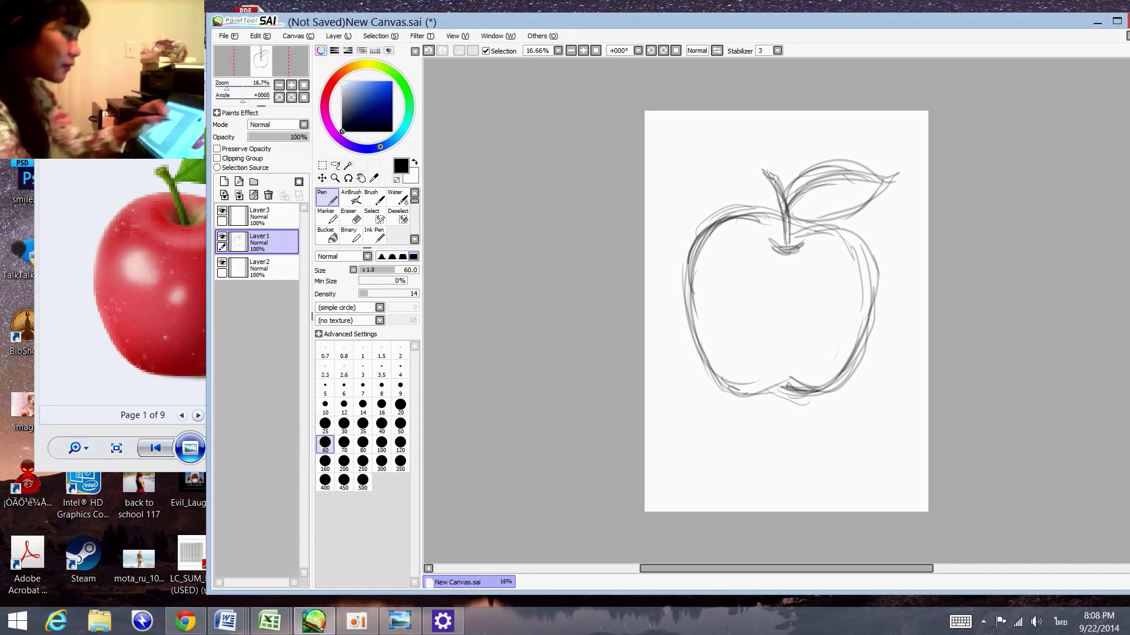
{"action": "left_click", "coordinate": [259, 216]}
{"action": "left_click", "coordinate": [362, 461]}
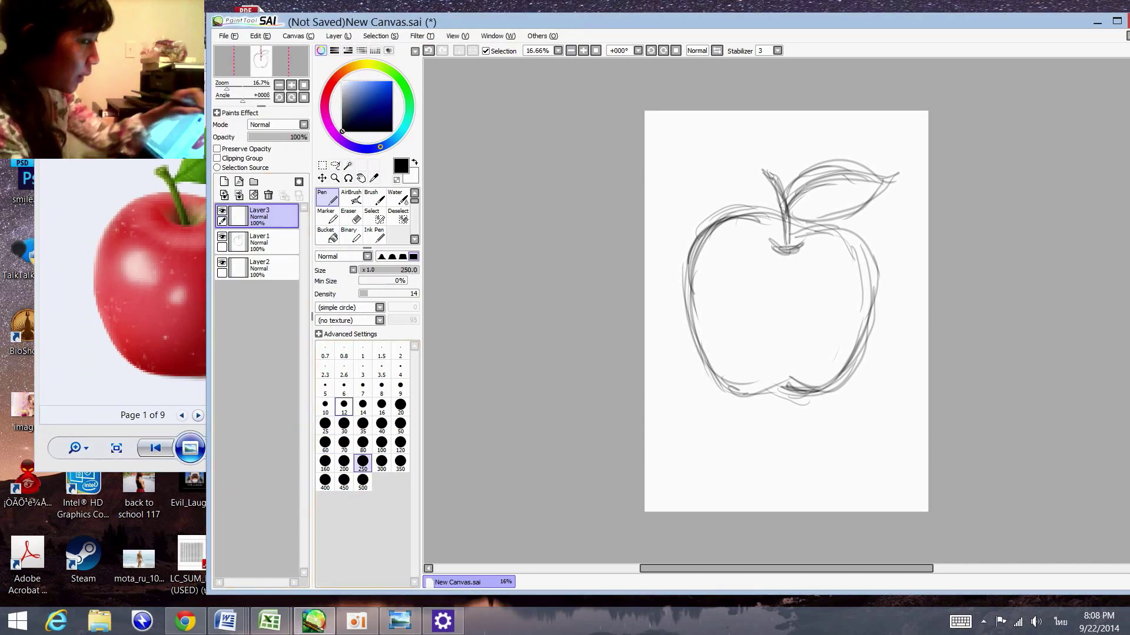
{"action": "left_click", "coordinate": [399, 620]}
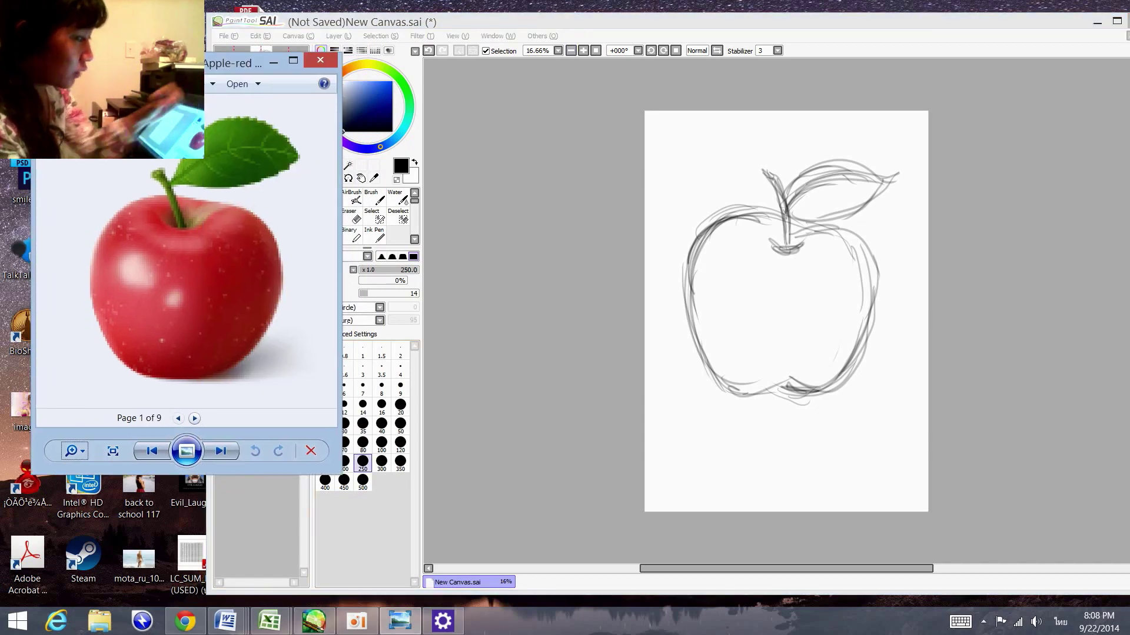
{"action": "left_click", "coordinate": [409, 14]}
{"action": "left_click", "coordinate": [343, 102]}
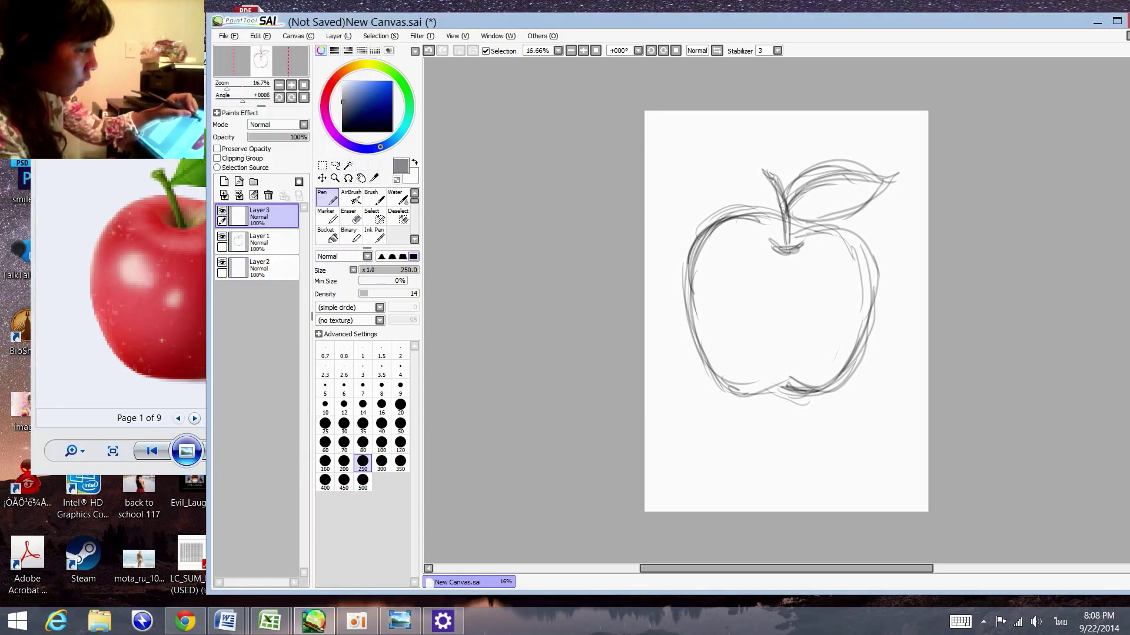
Block in the whole apple body and around the stem with mid-grey strokes at brush size 300.
{"action": "left_click_drag", "start_coordinate": [727, 255], "coordinate": [720, 350]}
{"action": "left_click", "coordinate": [381, 462]}
{"action": "left_click", "coordinate": [371, 294]}
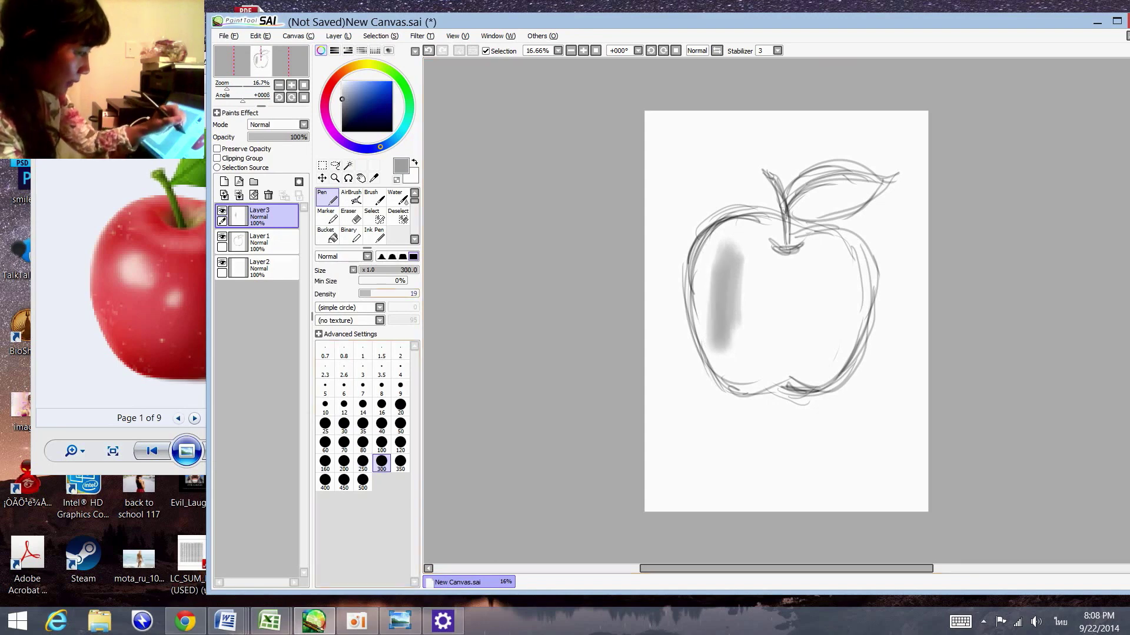
{"action": "left_click_drag", "start_coordinate": [730, 247], "coordinate": [703, 336]}
{"action": "mouse_move", "coordinate": [703, 270]}
{"action": "left_mouse_down"}
{"action": "mouse_move", "coordinate": [701, 323]}
{"action": "mouse_move", "coordinate": [723, 341]}
{"action": "mouse_move", "coordinate": [726, 252]}
{"action": "mouse_move", "coordinate": [746, 353]}
{"action": "mouse_move", "coordinate": [759, 265]}
{"action": "mouse_move", "coordinate": [765, 336]}
{"action": "mouse_move", "coordinate": [792, 368]}
{"action": "mouse_move", "coordinate": [827, 302]}
{"action": "mouse_move", "coordinate": [828, 371]}
{"action": "mouse_move", "coordinate": [802, 272]}
{"action": "mouse_move", "coordinate": [741, 373]}
{"action": "mouse_move", "coordinate": [708, 245]}
{"action": "mouse_move", "coordinate": [744, 227]}
{"action": "mouse_move", "coordinate": [778, 237]}
{"action": "mouse_move", "coordinate": [729, 221]}
{"action": "mouse_move", "coordinate": [705, 258]}
{"action": "left_mouse_up"}
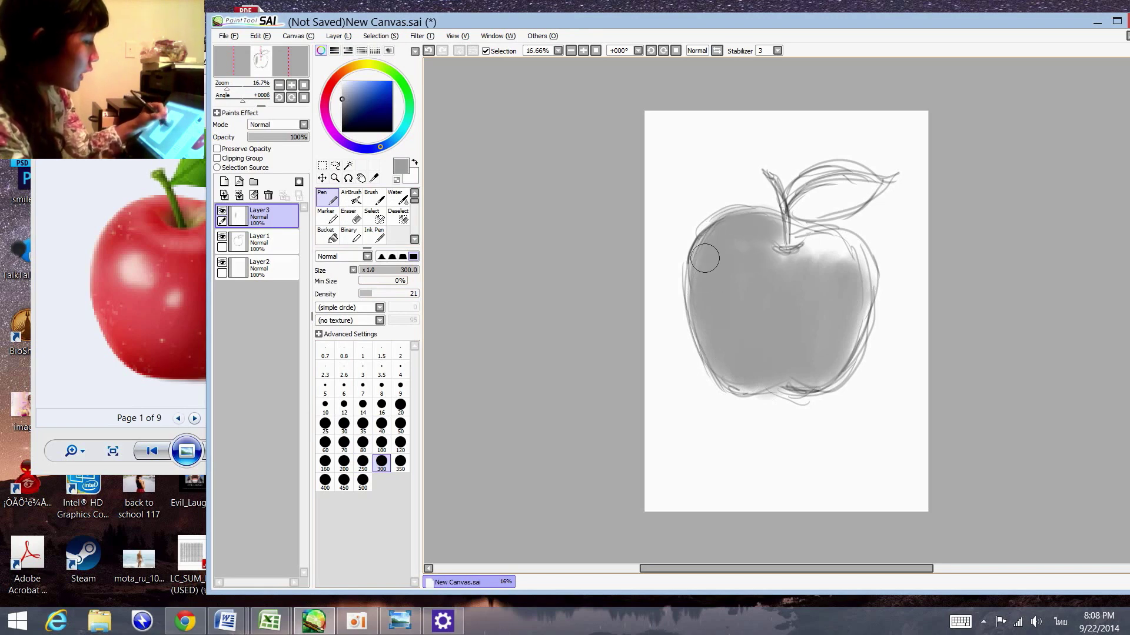
{"action": "mouse_move", "coordinate": [767, 292]}
{"action": "left_mouse_down"}
{"action": "mouse_move", "coordinate": [785, 250]}
{"action": "mouse_move", "coordinate": [776, 239]}
{"action": "mouse_move", "coordinate": [803, 241]}
{"action": "mouse_move", "coordinate": [817, 268]}
{"action": "mouse_move", "coordinate": [827, 235]}
{"action": "mouse_move", "coordinate": [852, 260]}
{"action": "mouse_move", "coordinate": [822, 359]}
{"action": "mouse_move", "coordinate": [789, 379]}
{"action": "mouse_move", "coordinate": [729, 373]}
{"action": "mouse_move", "coordinate": [704, 305]}
{"action": "left_mouse_up"}
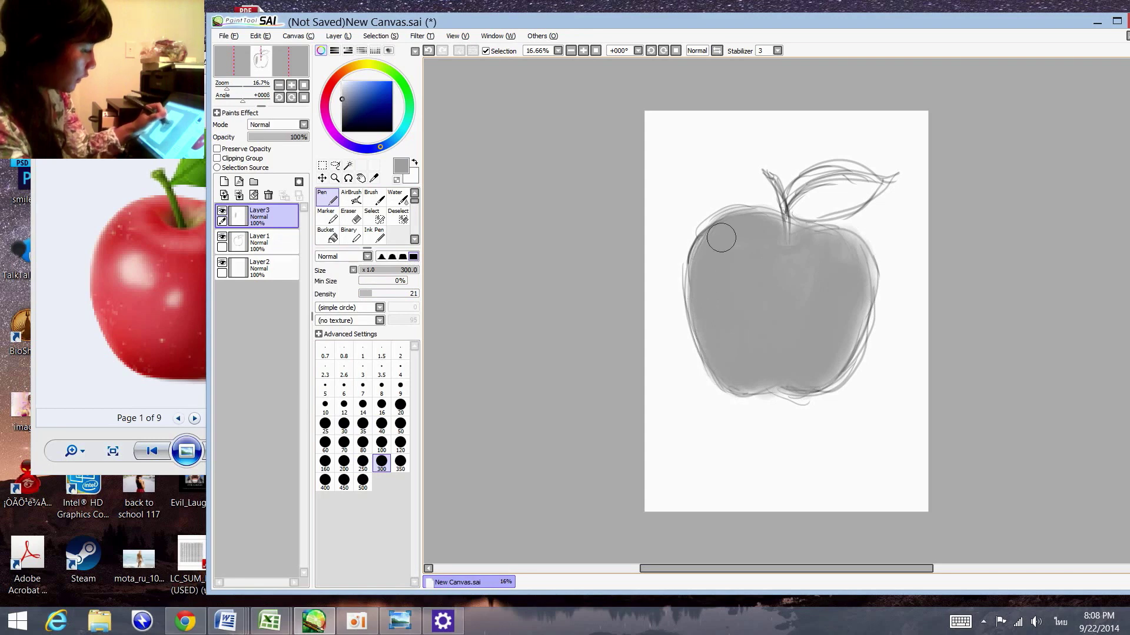
{"action": "left_click_drag", "start_coordinate": [827, 239], "coordinate": [798, 248]}
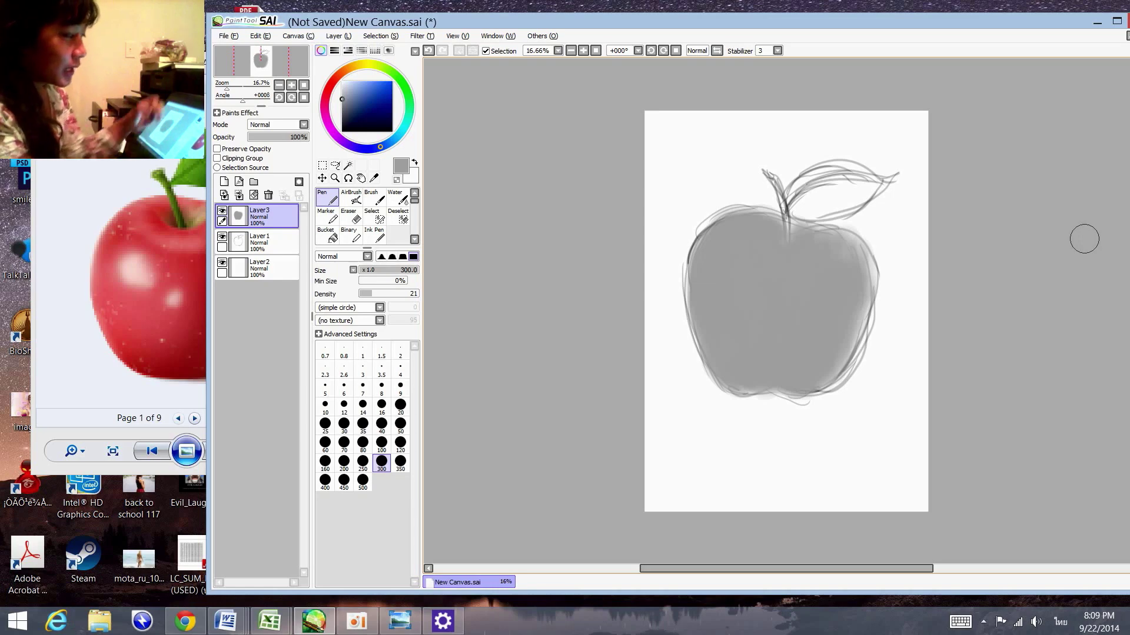
Pick a darker grey and paint a shadow band down the apple's right side, checking the reference.
{"action": "left_click", "coordinate": [341, 113]}
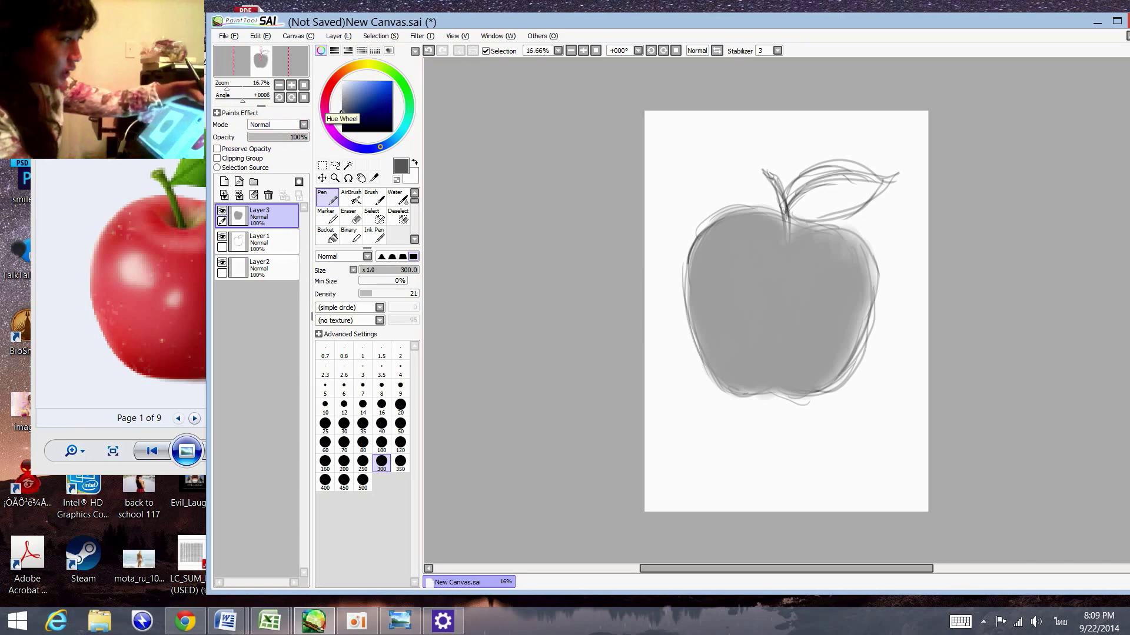
{"action": "left_click", "coordinate": [147, 294]}
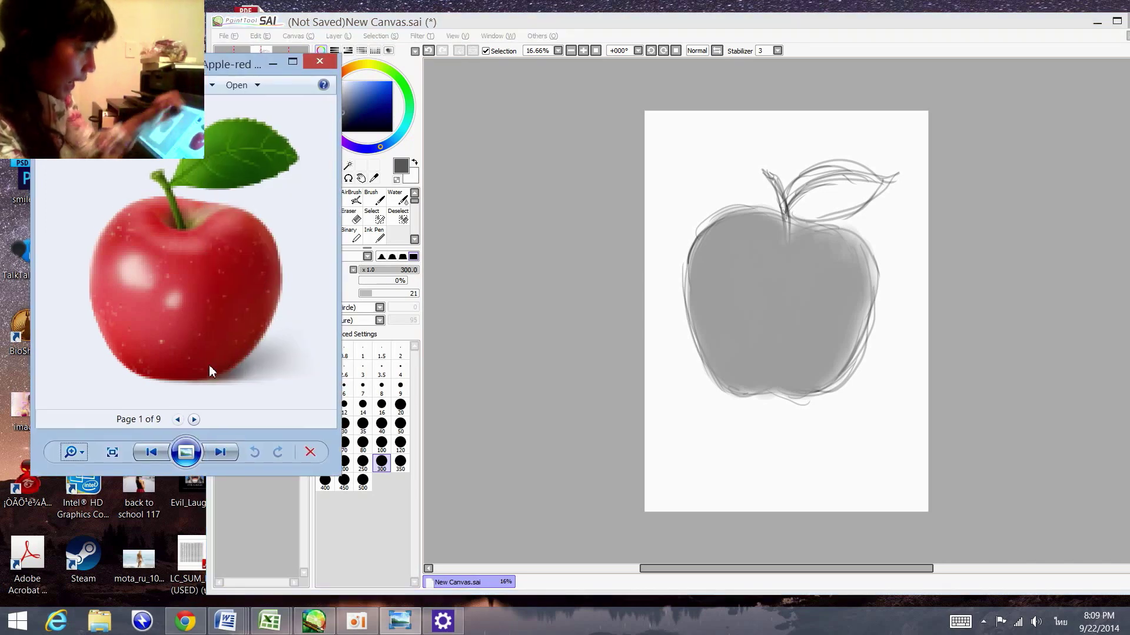
{"action": "key", "text": "alt+Tab"}
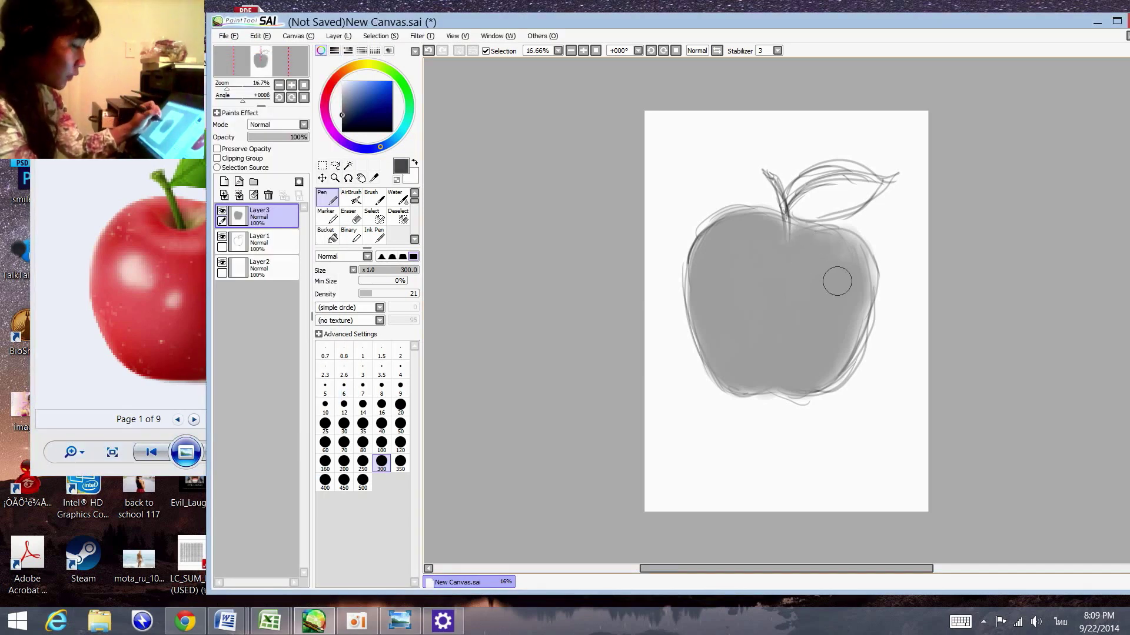
{"action": "mouse_move", "coordinate": [847, 274]}
{"action": "left_mouse_down"}
{"action": "mouse_move", "coordinate": [841, 354]}
{"action": "mouse_move", "coordinate": [820, 388]}
{"action": "left_mouse_up"}
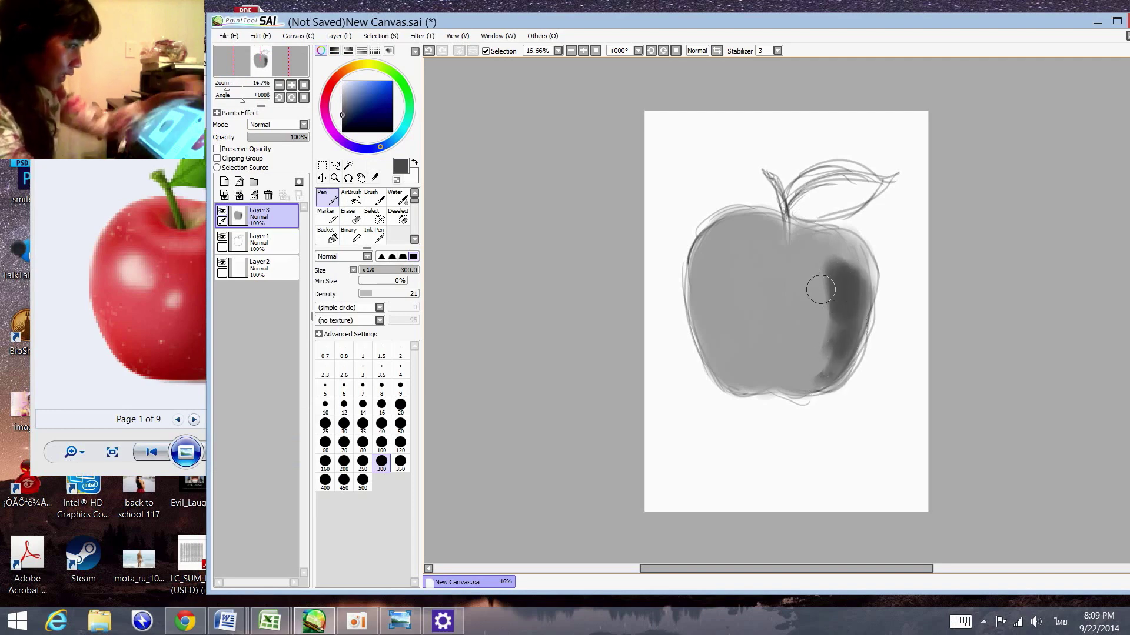
{"action": "left_click", "coordinate": [399, 621]}
{"action": "left_click_drag", "start_coordinate": [206, 49], "coordinate": [127, 49]}
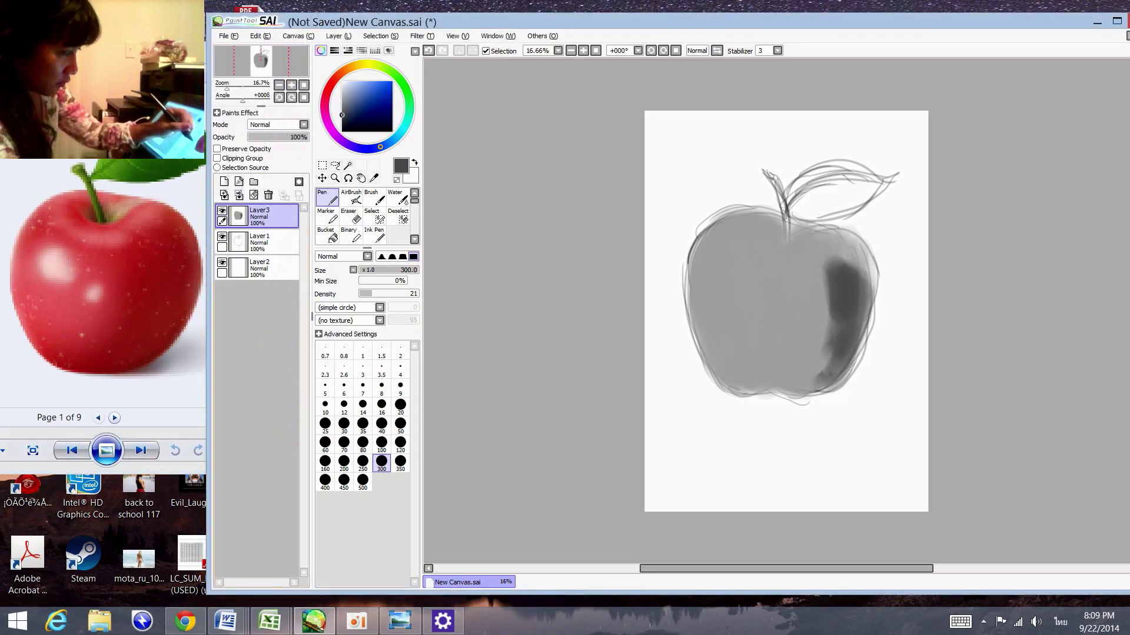
{"action": "left_click", "coordinate": [275, 353]}
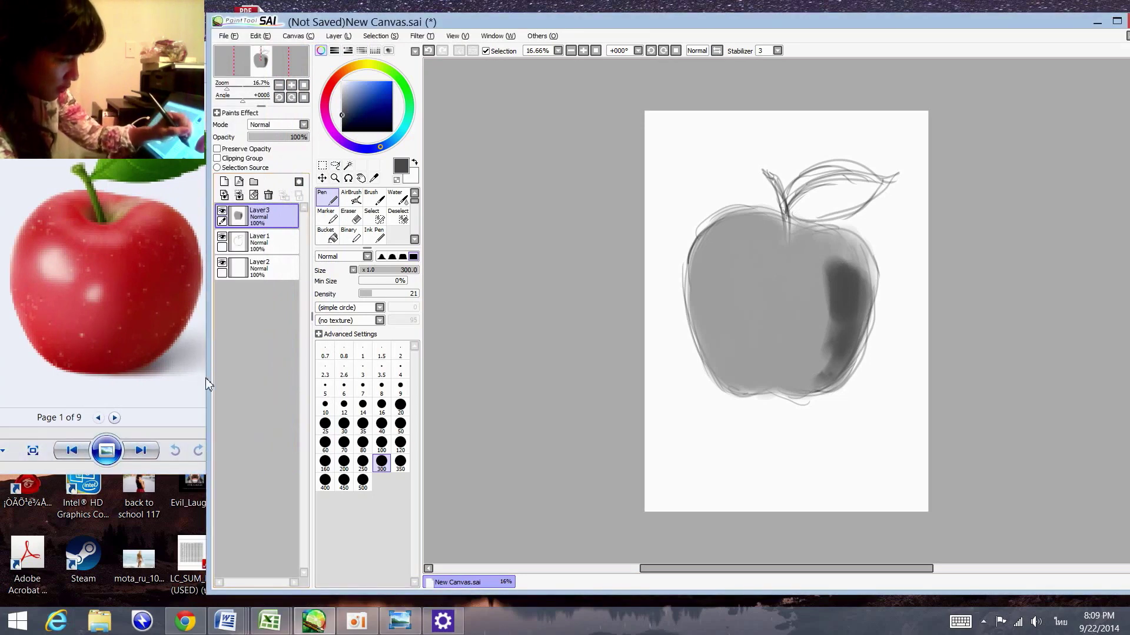
Broaden the dark shading over the apple's right, lower-right and upper-right areas.
{"action": "left_click_drag", "start_coordinate": [209, 379], "coordinate": [258, 378]}
{"action": "mouse_move", "coordinate": [859, 285]}
{"action": "left_mouse_down"}
{"action": "mouse_move", "coordinate": [877, 247]}
{"action": "mouse_move", "coordinate": [876, 359]}
{"action": "left_mouse_up"}
{"action": "mouse_move", "coordinate": [865, 241]}
{"action": "left_mouse_down"}
{"action": "mouse_move", "coordinate": [879, 270]}
{"action": "mouse_move", "coordinate": [865, 362]}
{"action": "left_mouse_up"}
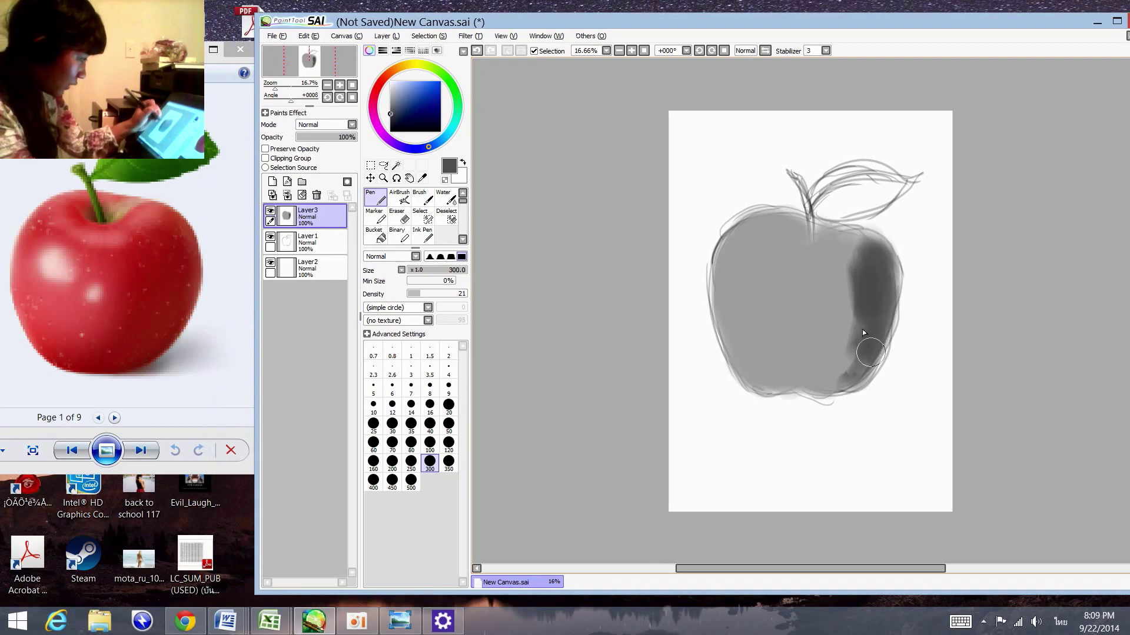
{"action": "mouse_move", "coordinate": [858, 283]}
{"action": "left_mouse_down"}
{"action": "mouse_move", "coordinate": [850, 364]}
{"action": "mouse_move", "coordinate": [831, 386]}
{"action": "left_mouse_up"}
{"action": "mouse_move", "coordinate": [847, 336]}
{"action": "left_mouse_down"}
{"action": "mouse_move", "coordinate": [818, 385]}
{"action": "mouse_move", "coordinate": [851, 303]}
{"action": "left_mouse_up"}
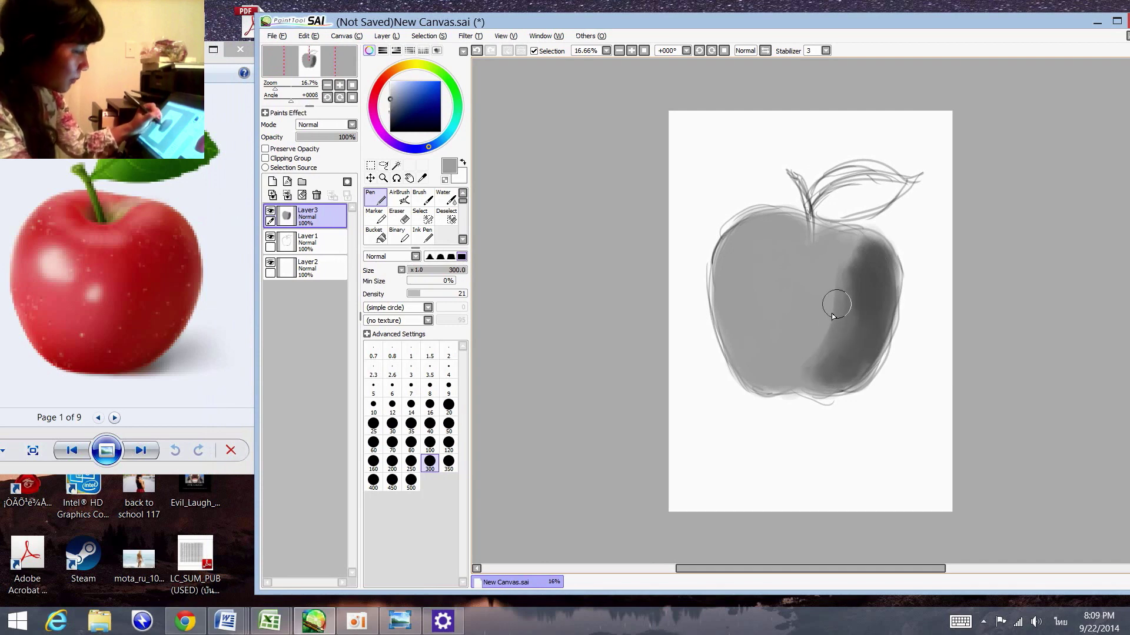
{"action": "left_click_drag", "start_coordinate": [840, 302], "coordinate": [801, 379]}
{"action": "mouse_move", "coordinate": [839, 330]}
{"action": "left_mouse_down"}
{"action": "mouse_move", "coordinate": [811, 371]}
{"action": "mouse_move", "coordinate": [804, 363]}
{"action": "mouse_move", "coordinate": [854, 331]}
{"action": "left_mouse_up"}
{"action": "mouse_move", "coordinate": [860, 273]}
{"action": "left_mouse_down"}
{"action": "mouse_move", "coordinate": [865, 241]}
{"action": "mouse_move", "coordinate": [879, 232]}
{"action": "mouse_move", "coordinate": [882, 290]}
{"action": "mouse_move", "coordinate": [827, 358]}
{"action": "mouse_move", "coordinate": [845, 343]}
{"action": "mouse_move", "coordinate": [789, 370]}
{"action": "mouse_move", "coordinate": [762, 369]}
{"action": "left_mouse_up"}
Sample a range of greys from the apple's shading and settle on a darker shading grey.
{"action": "left_click", "coordinate": [796, 353], "text": "alt"}
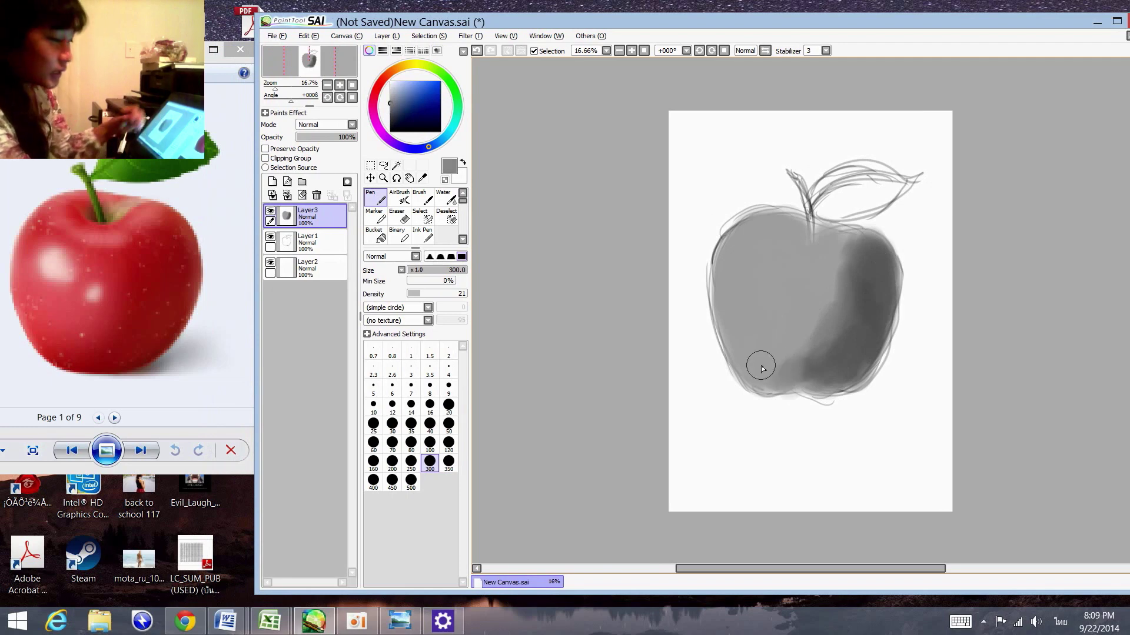
{"action": "left_click", "coordinate": [803, 366], "text": "alt"}
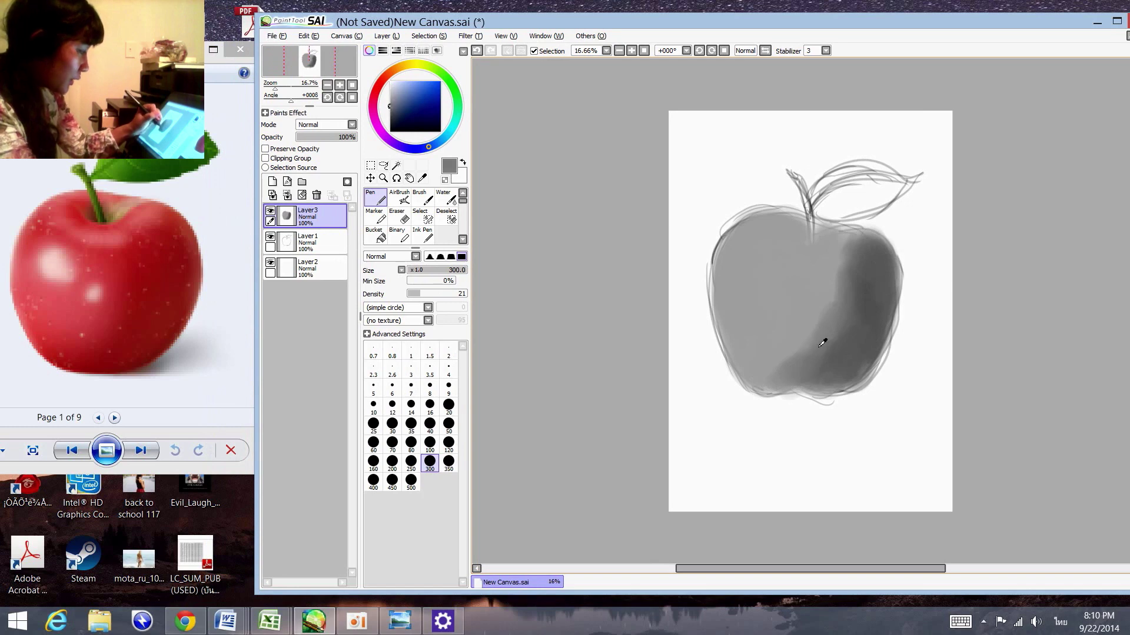
{"action": "left_click", "coordinate": [830, 356], "text": "alt"}
{"action": "left_click", "coordinate": [848, 357], "text": "alt"}
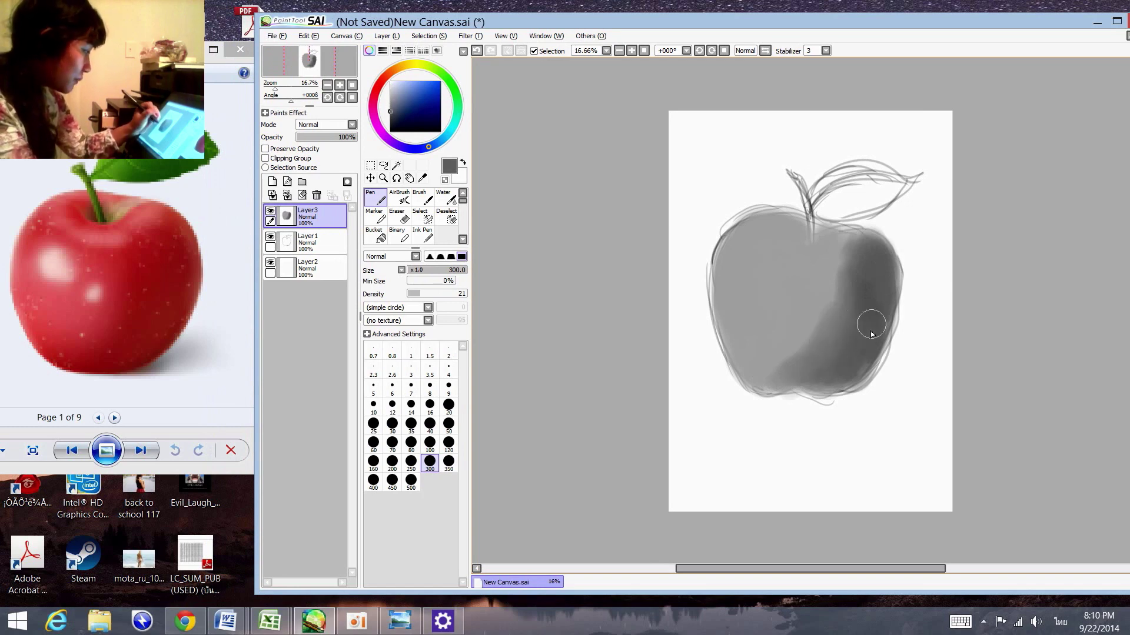
{"action": "left_click", "coordinate": [863, 289], "text": "alt"}
{"action": "left_click", "coordinate": [853, 294], "text": "alt"}
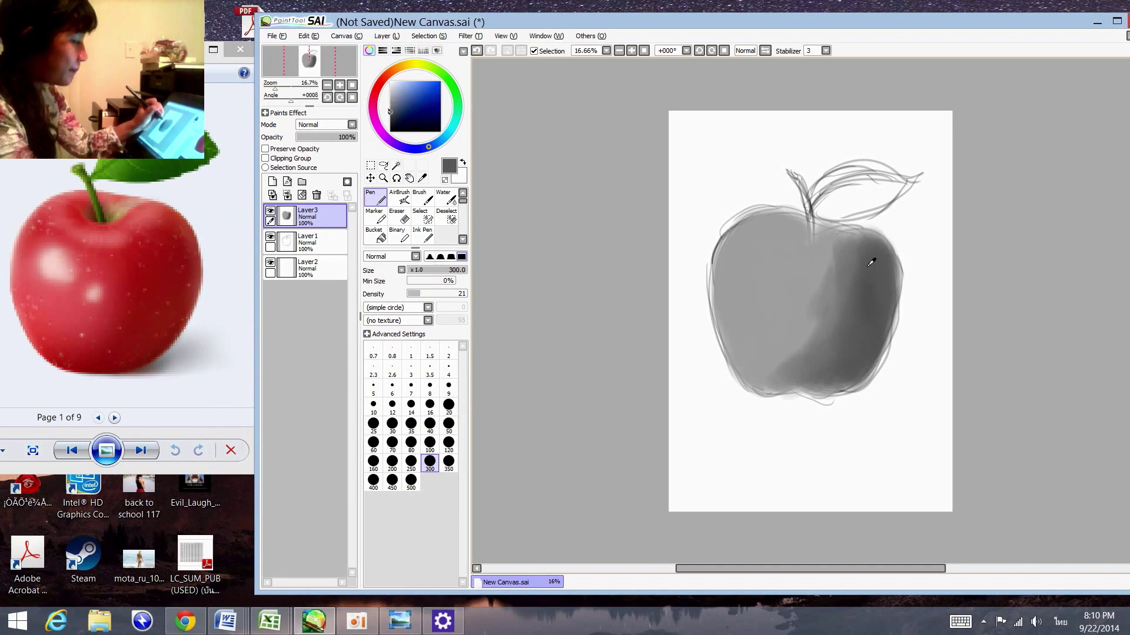
{"action": "left_click", "coordinate": [832, 325], "text": "alt"}
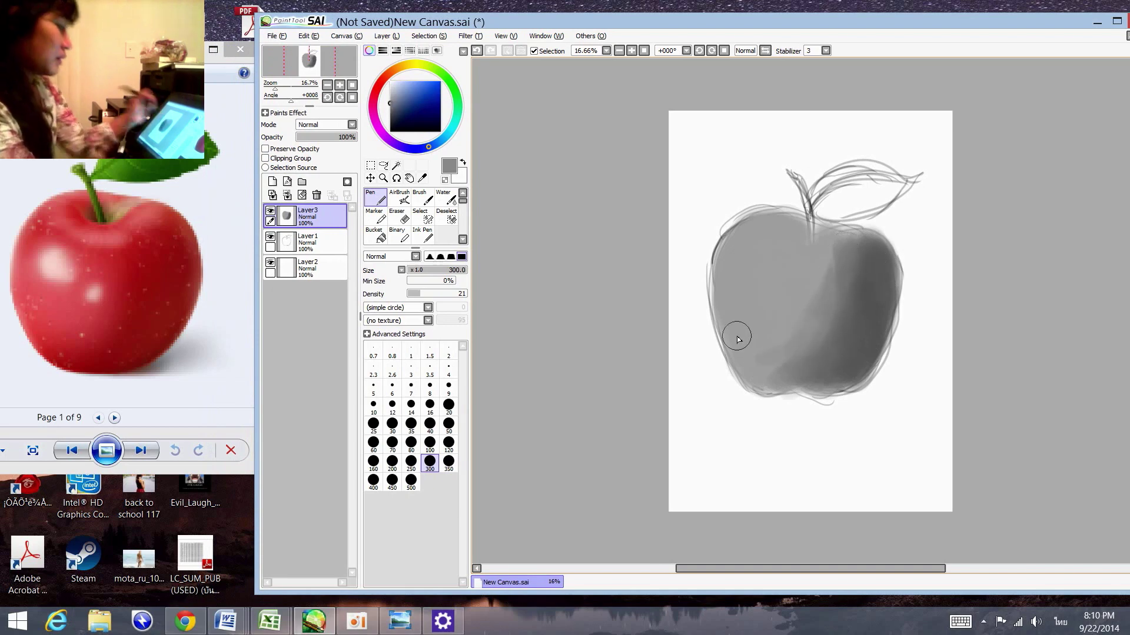
{"action": "left_click", "coordinate": [786, 360], "text": "alt"}
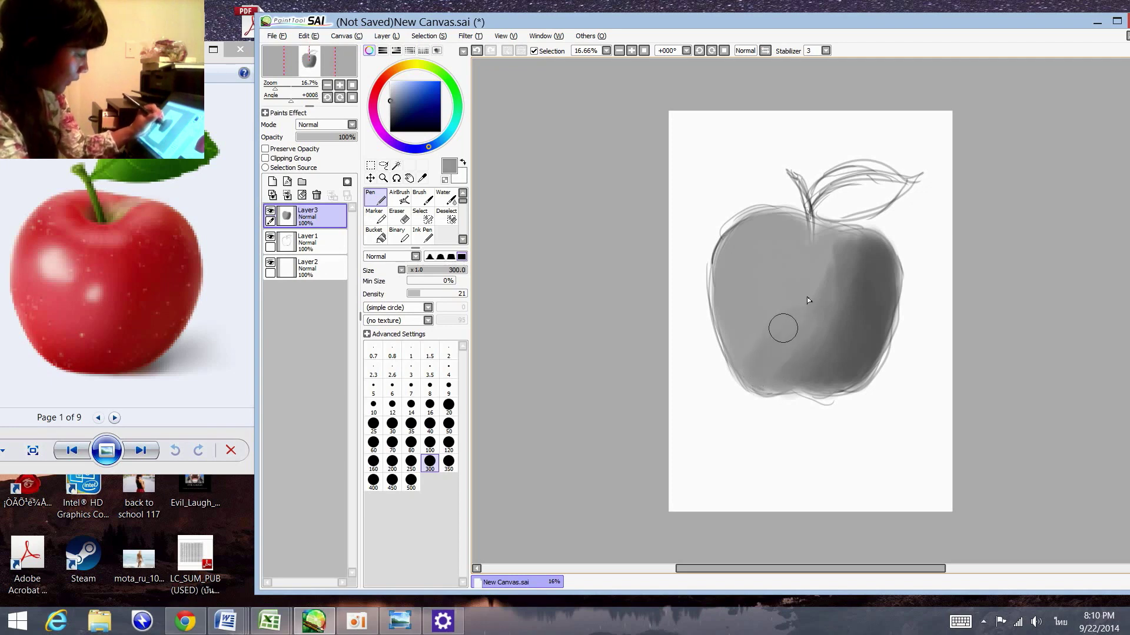
{"action": "left_click", "coordinate": [839, 271], "text": "alt"}
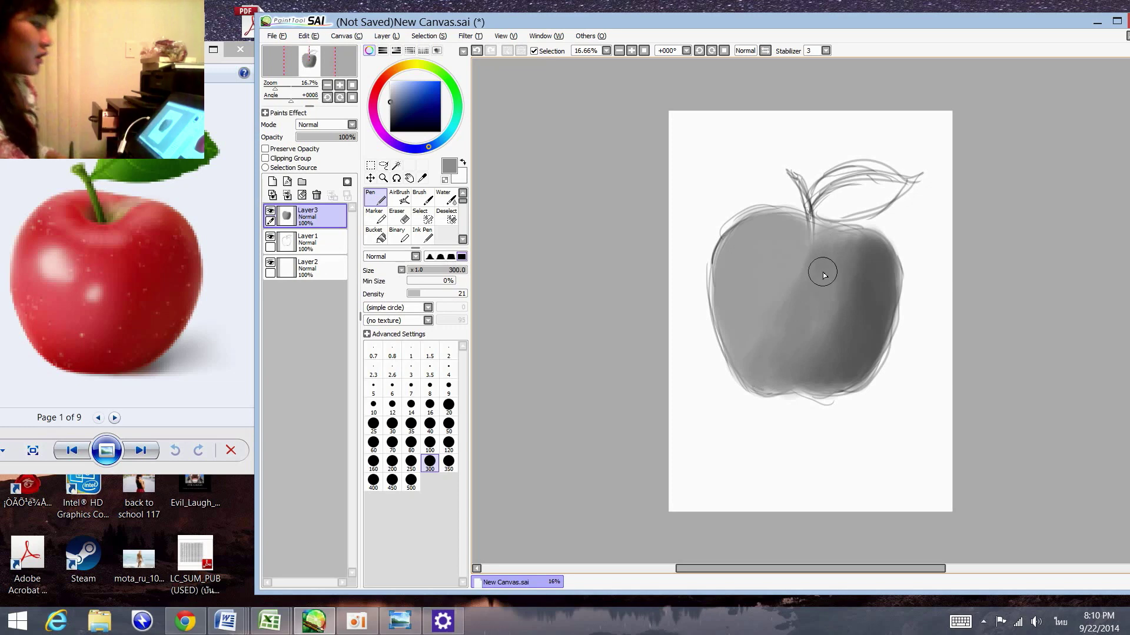
{"action": "left_click", "coordinate": [832, 328], "text": "alt"}
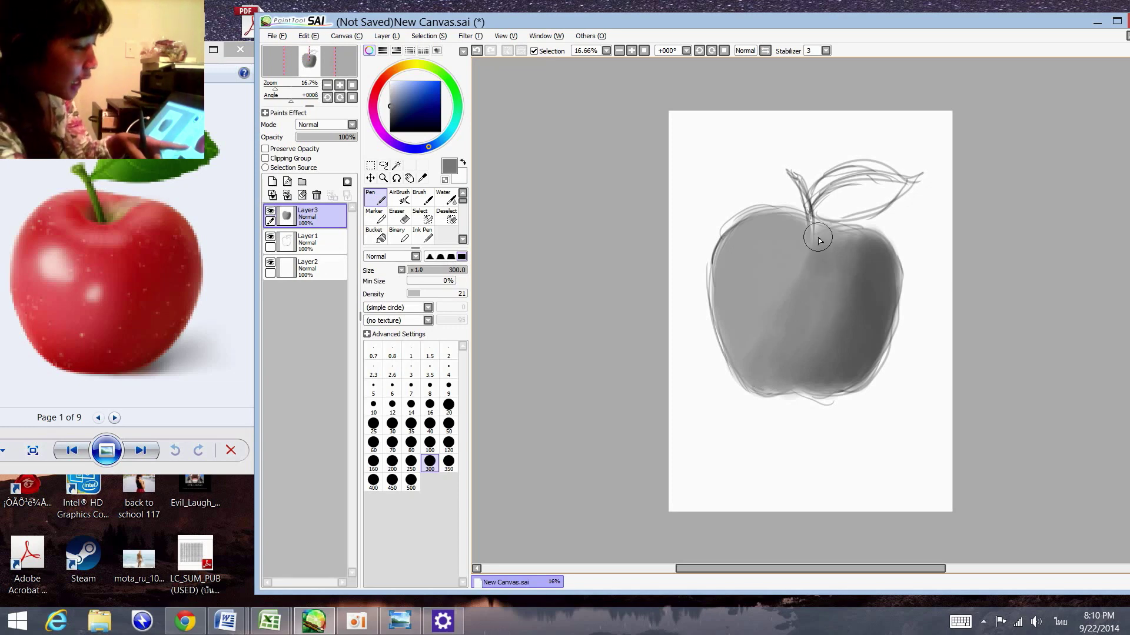
{"action": "left_click", "coordinate": [388, 114]}
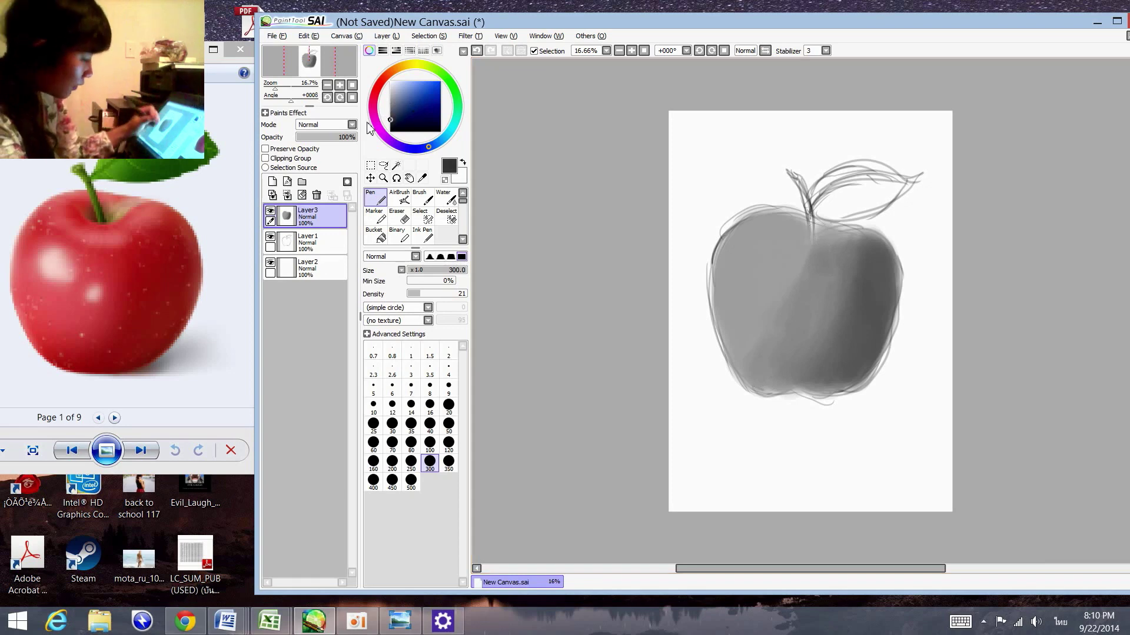
Darken the apple's bottom edge and stretch a soft cast shadow out to the right.
{"action": "mouse_move", "coordinate": [762, 386]}
{"action": "left_mouse_down"}
{"action": "mouse_move", "coordinate": [823, 388]}
{"action": "mouse_move", "coordinate": [802, 391]}
{"action": "mouse_move", "coordinate": [803, 402]}
{"action": "mouse_move", "coordinate": [912, 385]}
{"action": "mouse_move", "coordinate": [812, 400]}
{"action": "mouse_move", "coordinate": [759, 389]}
{"action": "mouse_move", "coordinate": [797, 368]}
{"action": "mouse_move", "coordinate": [830, 380]}
{"action": "mouse_move", "coordinate": [810, 383]}
{"action": "mouse_move", "coordinate": [845, 373]}
{"action": "mouse_move", "coordinate": [790, 379]}
{"action": "mouse_move", "coordinate": [808, 340]}
{"action": "left_mouse_up"}
{"action": "left_click", "coordinate": [803, 393], "text": "alt"}
{"action": "left_click", "coordinate": [869, 392], "text": "alt"}
{"action": "left_click", "coordinate": [869, 395], "text": "alt"}
{"action": "left_click", "coordinate": [811, 400], "text": "alt"}
{"action": "left_click", "coordinate": [763, 372], "text": "alt"}
Rework the lower-middle shading with lighter grey and switch the colour to white.
{"action": "left_click", "coordinate": [806, 371], "text": "alt"}
{"action": "left_click", "coordinate": [790, 371], "text": "alt"}
{"action": "left_click", "coordinate": [770, 363], "text": "alt"}
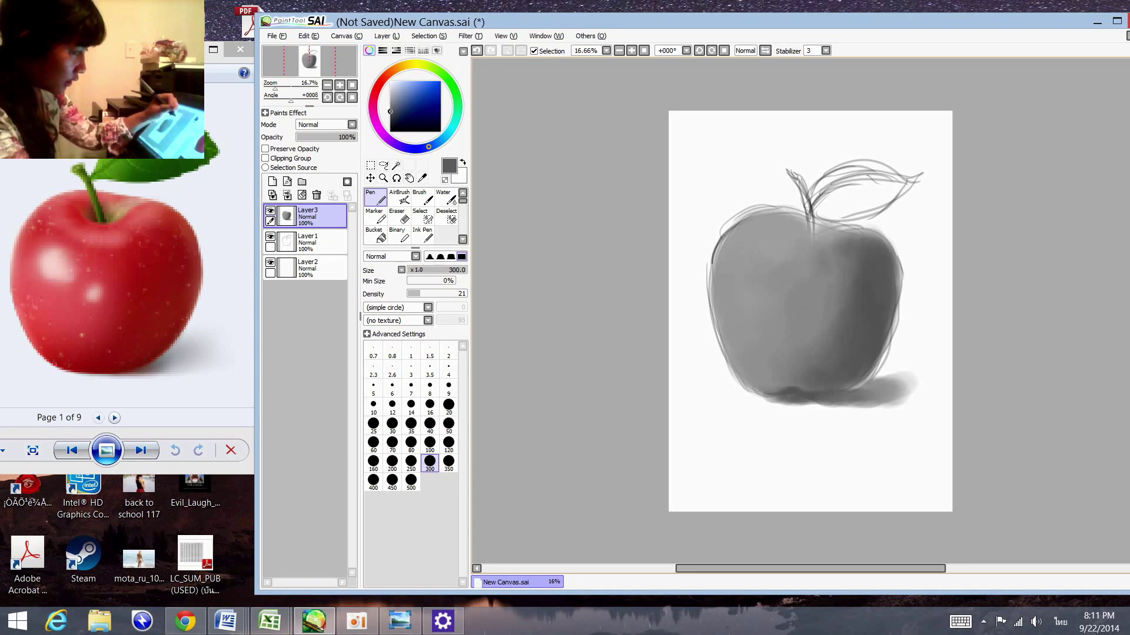
{"action": "left_click", "coordinate": [390, 81]}
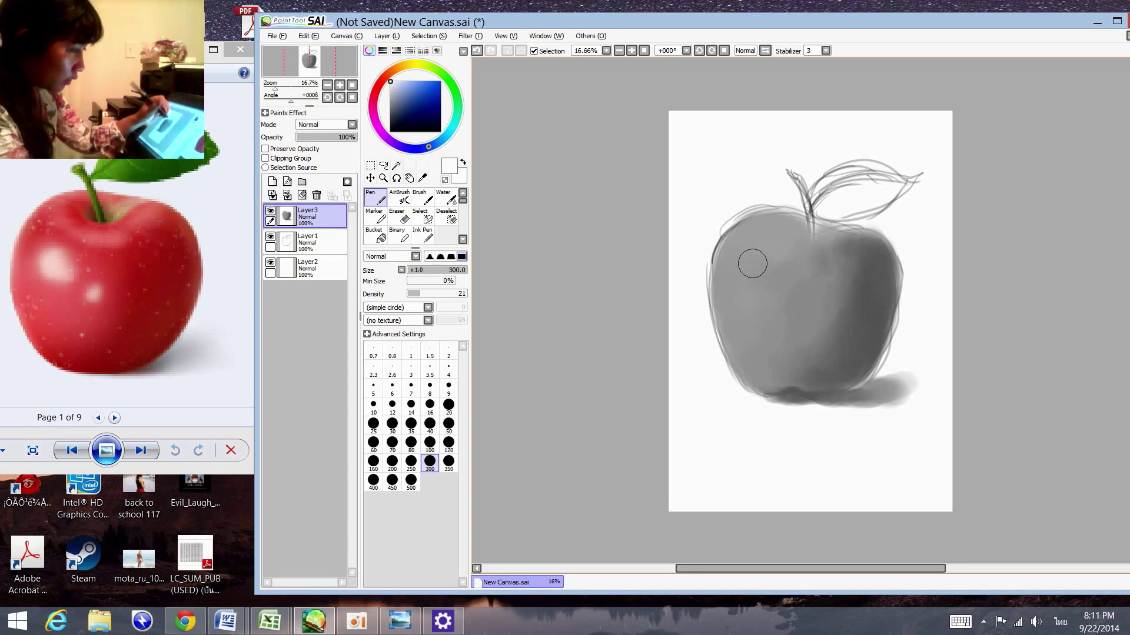
Dab white highlights on the apple's upper left, middle and a smaller one lower down.
{"action": "left_click_drag", "start_coordinate": [749, 262], "coordinate": [793, 292]}
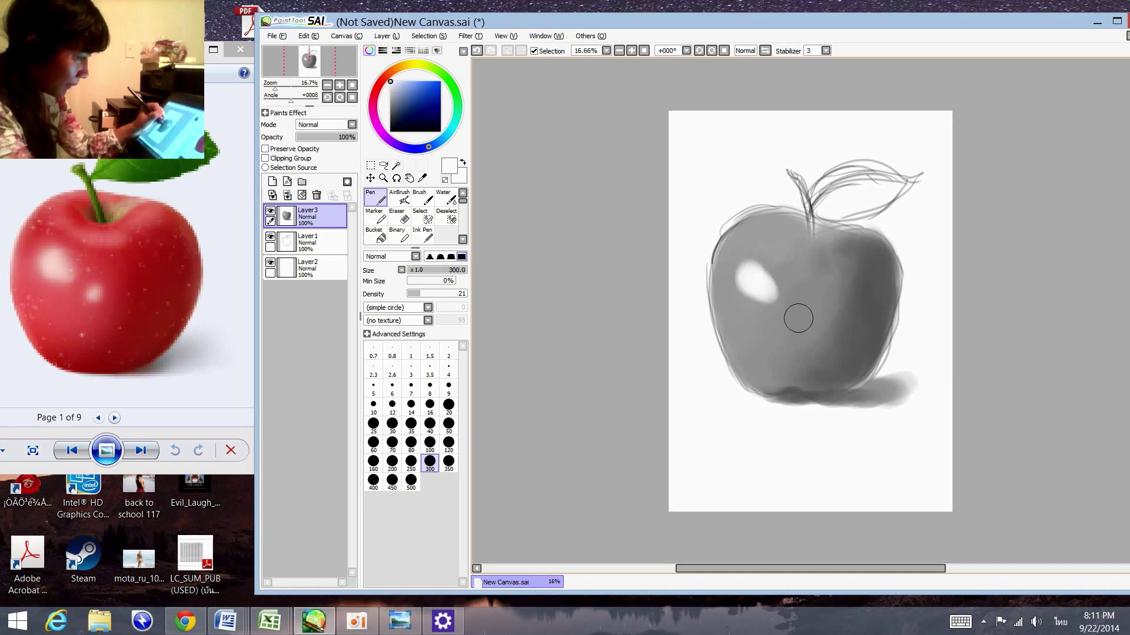
{"action": "left_click_drag", "start_coordinate": [798, 318], "coordinate": [800, 311]}
{"action": "left_click_drag", "start_coordinate": [778, 351], "coordinate": [759, 368]}
{"action": "left_click", "coordinate": [782, 347], "text": "alt"}
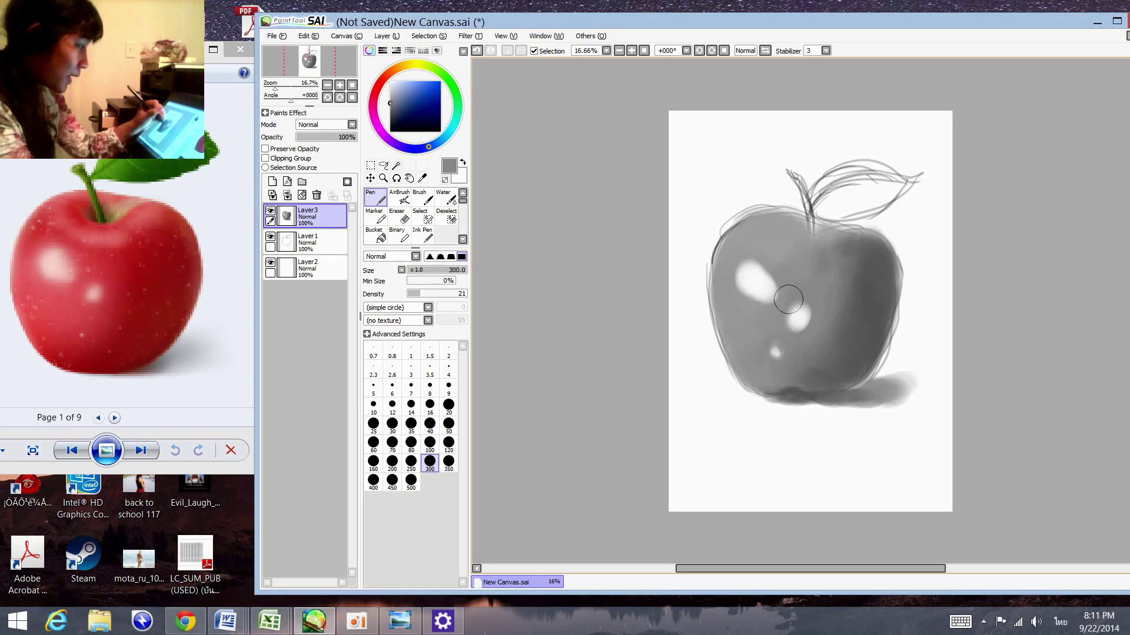
{"action": "left_click", "coordinate": [768, 286], "text": "alt"}
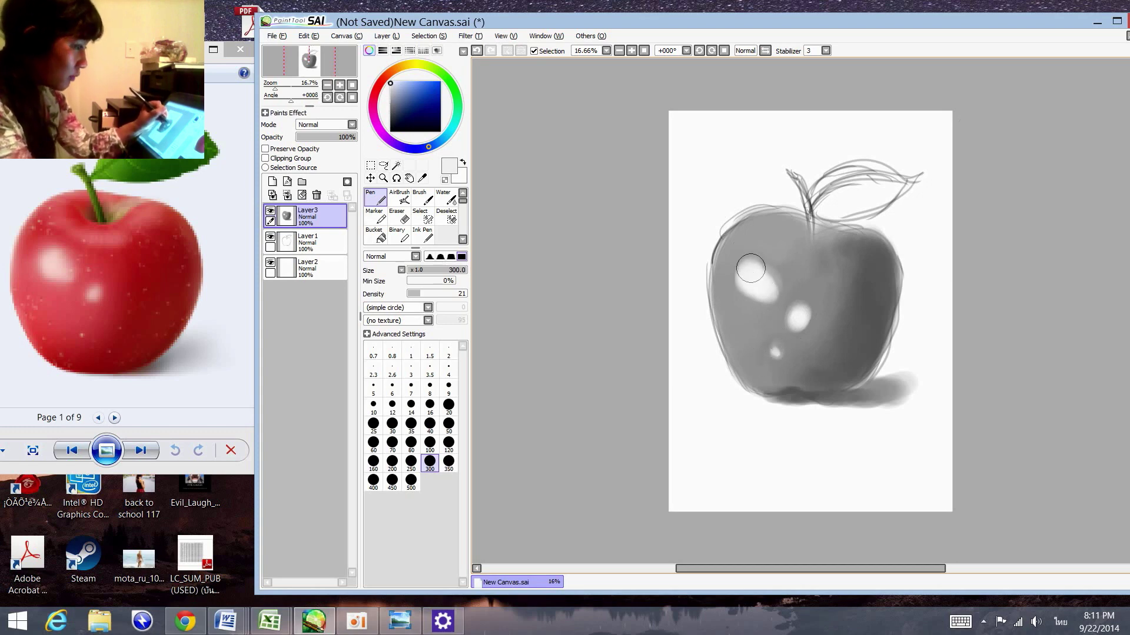
Paint dark grey over the apple's upper-left and left edges.
{"action": "left_click", "coordinate": [839, 295], "text": "alt"}
{"action": "mouse_move", "coordinate": [735, 238]}
{"action": "left_mouse_down"}
{"action": "mouse_move", "coordinate": [720, 262]}
{"action": "mouse_move", "coordinate": [747, 248]}
{"action": "mouse_move", "coordinate": [731, 247]}
{"action": "mouse_move", "coordinate": [722, 277]}
{"action": "mouse_move", "coordinate": [759, 256]}
{"action": "mouse_move", "coordinate": [784, 260]}
{"action": "mouse_move", "coordinate": [747, 232]}
{"action": "mouse_move", "coordinate": [783, 253]}
{"action": "left_mouse_up"}
{"action": "left_click", "coordinate": [783, 260], "text": "alt"}
{"action": "left_click", "coordinate": [735, 239], "text": "alt"}
{"action": "left_click", "coordinate": [756, 238], "text": "alt"}
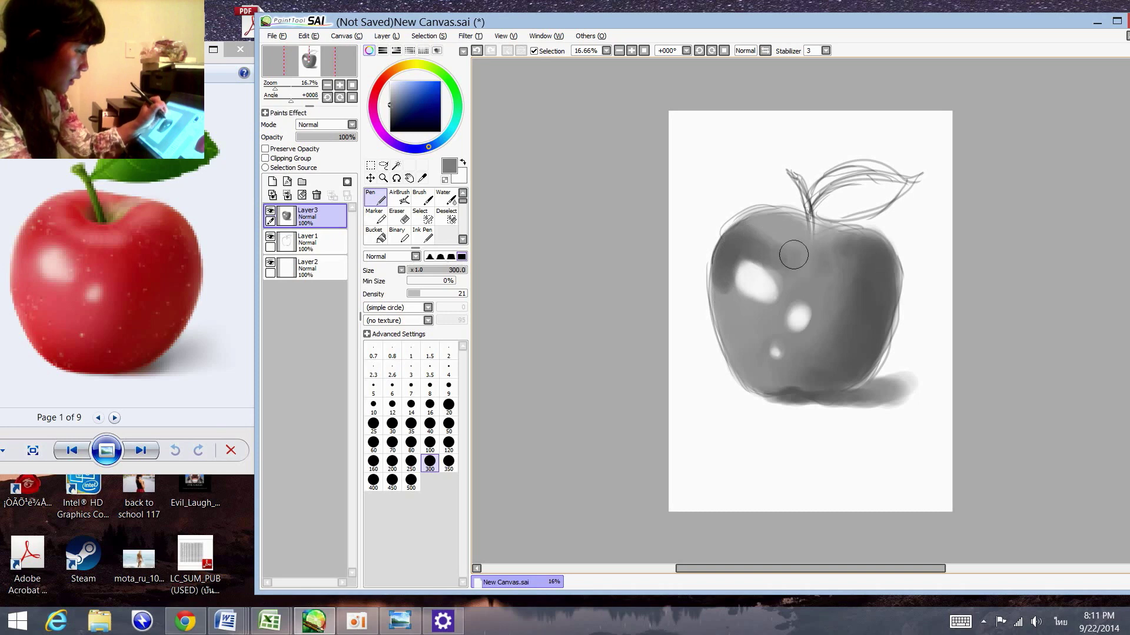
{"action": "left_click", "coordinate": [718, 285], "text": "alt"}
Darken the apple's left edge and blend the upper left with sampled greys.
{"action": "mouse_move", "coordinate": [715, 276]}
{"action": "left_mouse_down"}
{"action": "mouse_move", "coordinate": [726, 318]}
{"action": "mouse_move", "coordinate": [743, 294]}
{"action": "left_mouse_up"}
{"action": "left_click", "coordinate": [726, 303], "text": "alt"}
{"action": "left_click", "coordinate": [739, 340], "text": "alt"}
{"action": "left_click", "coordinate": [723, 285], "text": "alt"}
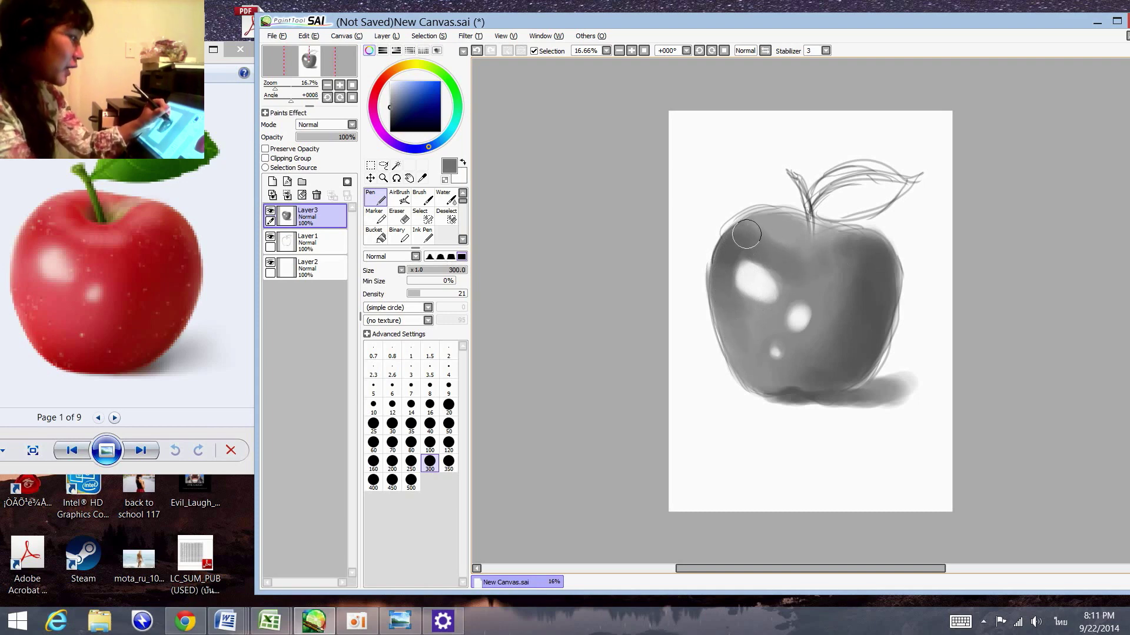
{"action": "left_click", "coordinate": [769, 231], "text": "alt"}
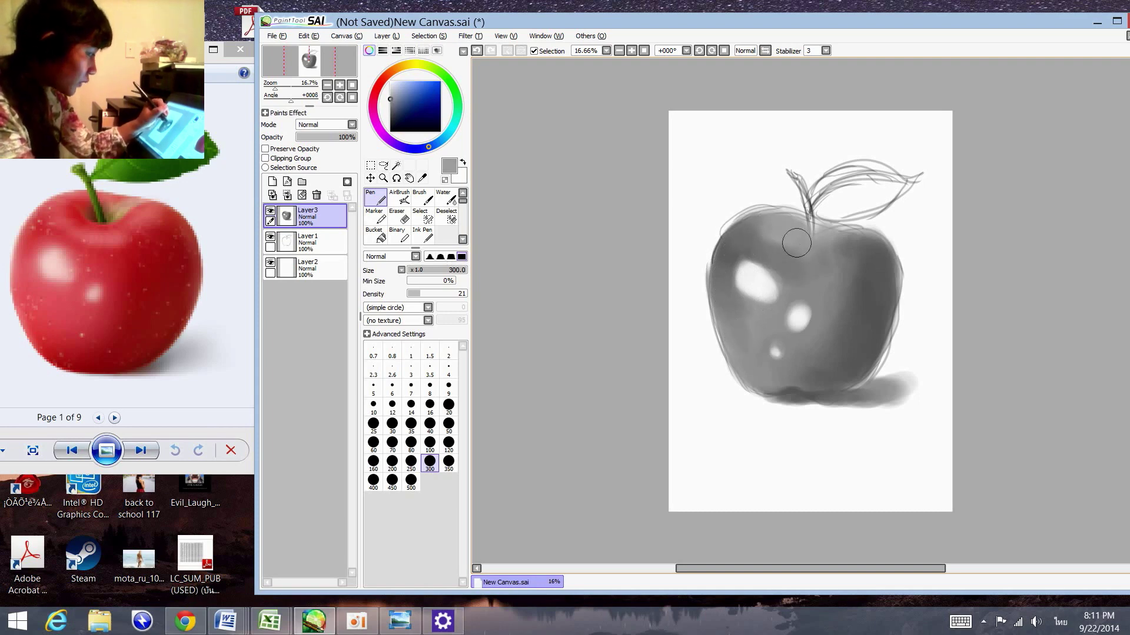
{"action": "left_click", "coordinate": [791, 262], "text": "alt"}
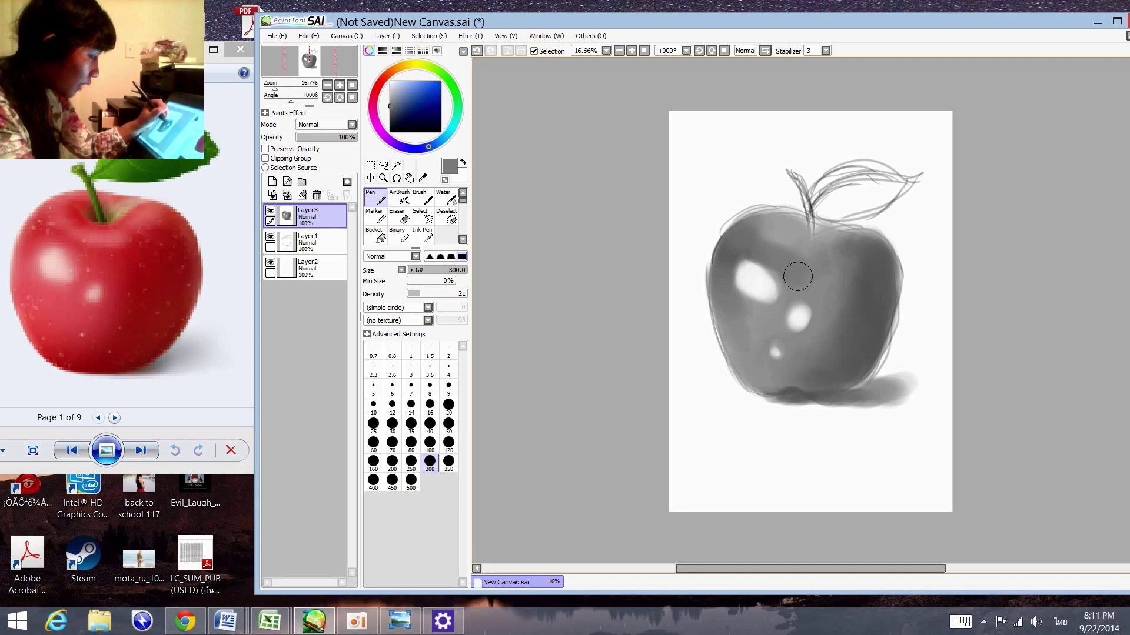
Blend the lower-left and lower-middle shading by sampling nearby greys.
{"action": "left_click", "coordinate": [753, 322], "text": "alt"}
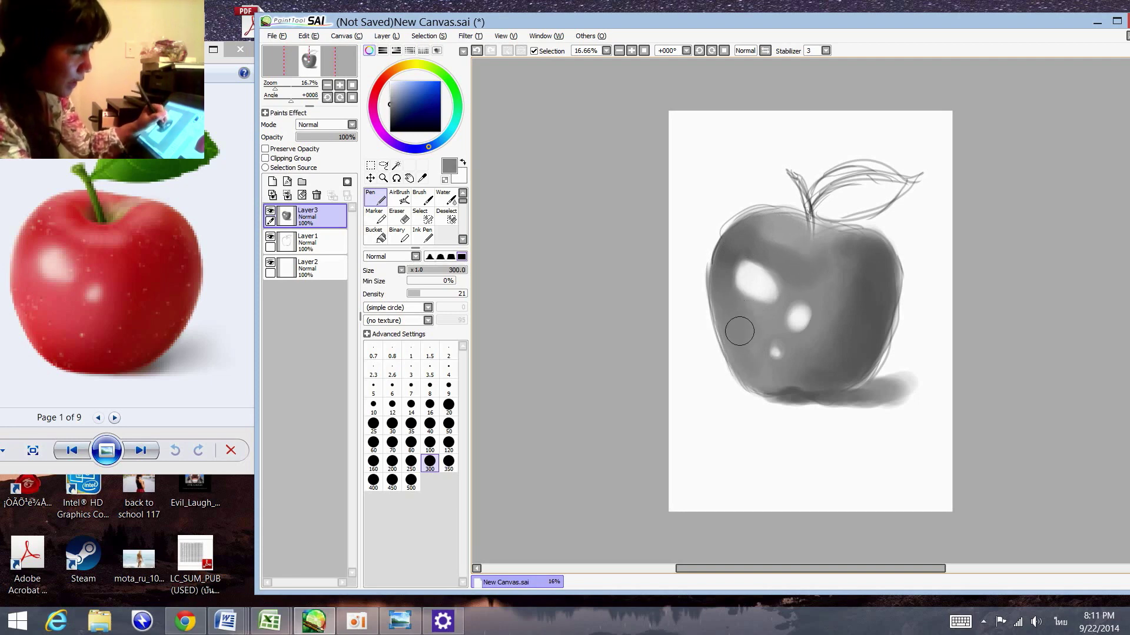
{"action": "left_click", "coordinate": [749, 372], "text": "alt"}
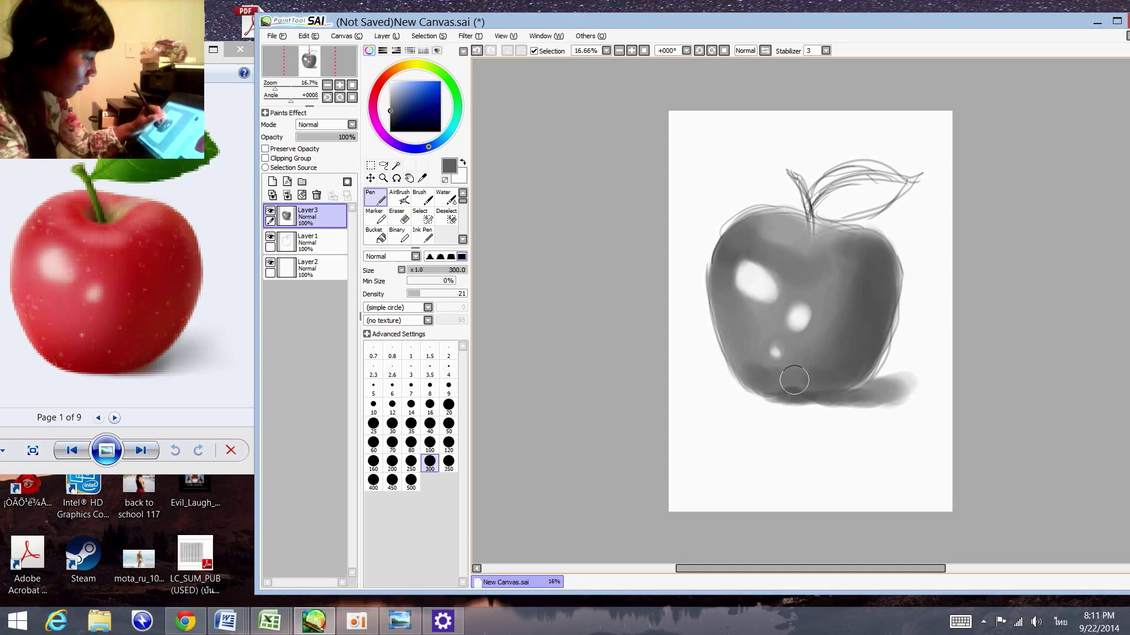
{"action": "left_click", "coordinate": [812, 368], "text": "alt"}
{"action": "left_click", "coordinate": [743, 356], "text": "alt"}
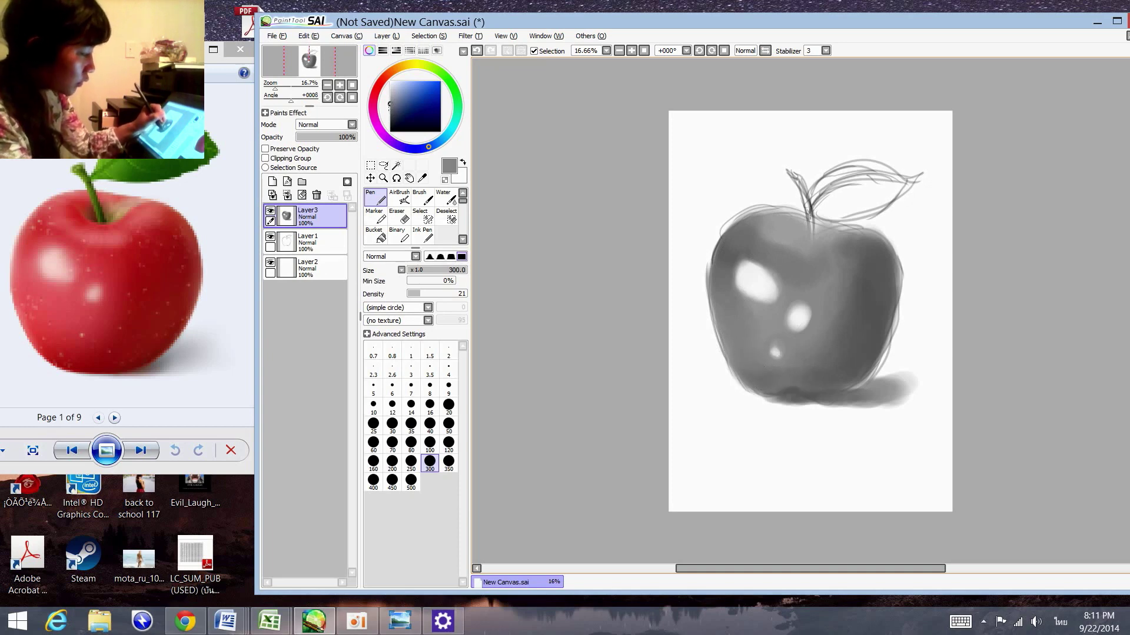
{"action": "left_click", "coordinate": [762, 369], "text": "alt"}
{"action": "left_click", "coordinate": [800, 367], "text": "alt"}
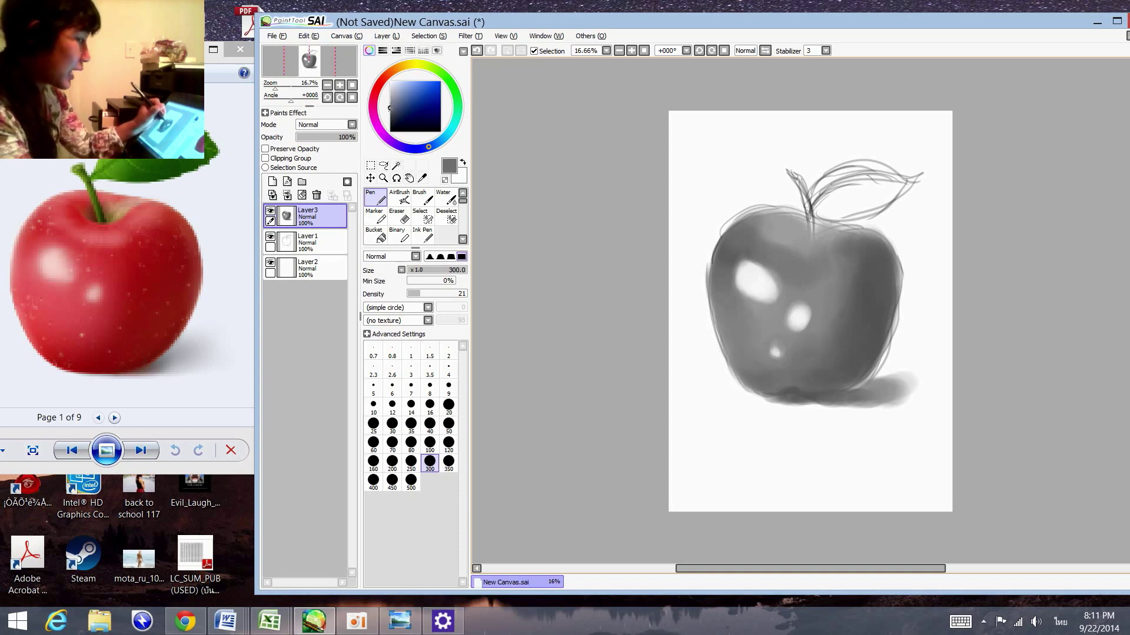
{"action": "left_click", "coordinate": [829, 296], "text": "alt"}
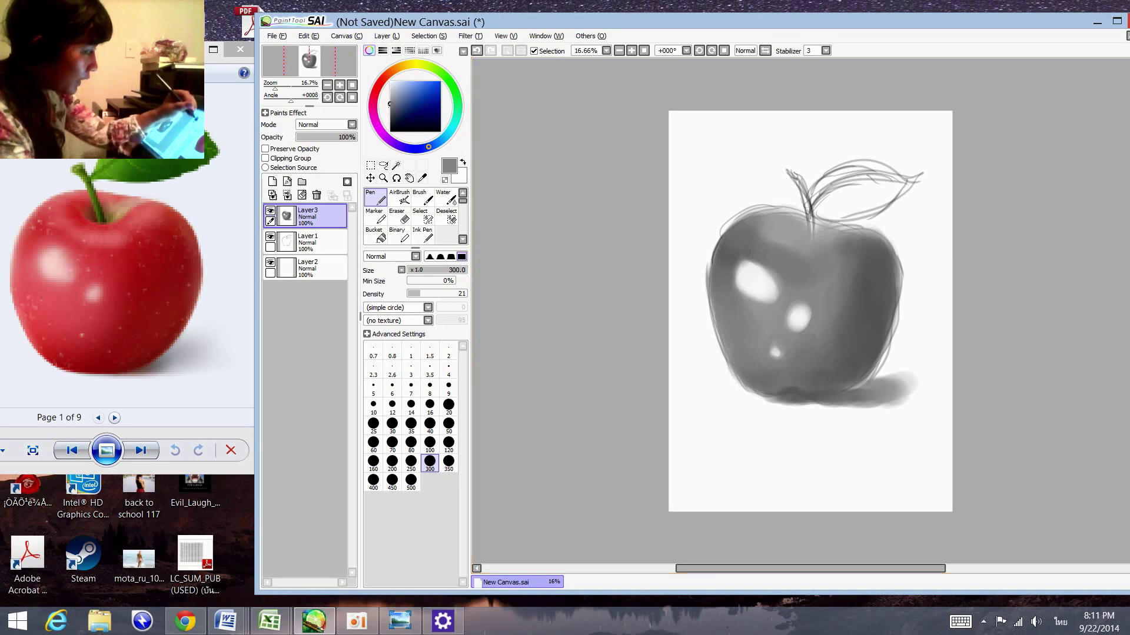
Paint and deepen a dark hollow at the stem base.
{"action": "left_click", "coordinate": [809, 238], "text": "alt"}
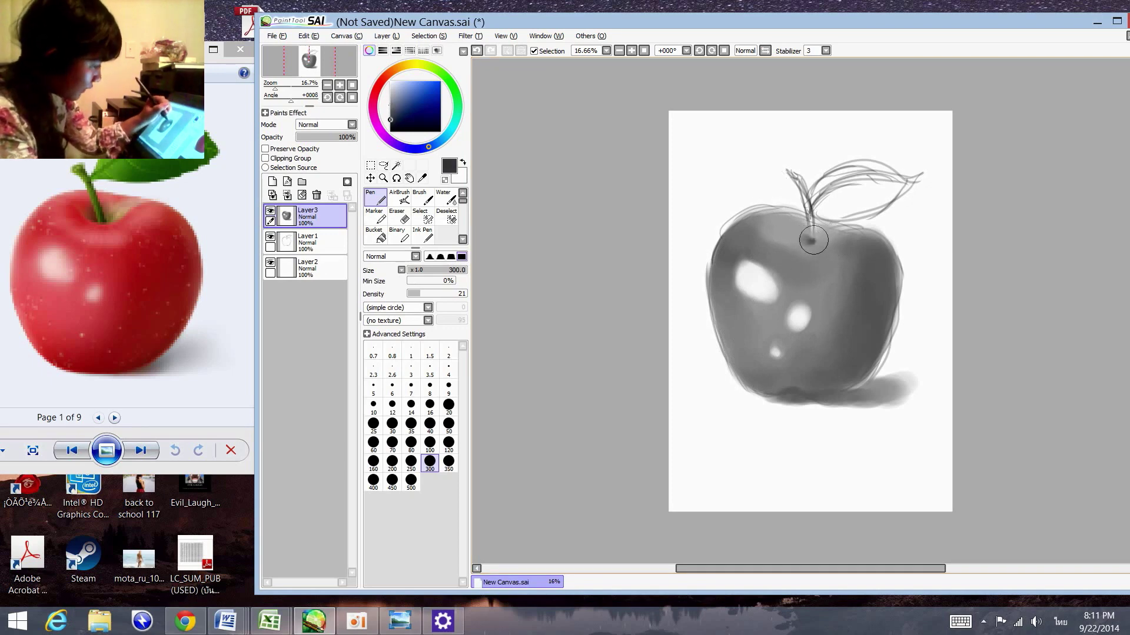
{"action": "left_click_drag", "start_coordinate": [814, 240], "coordinate": [801, 237]}
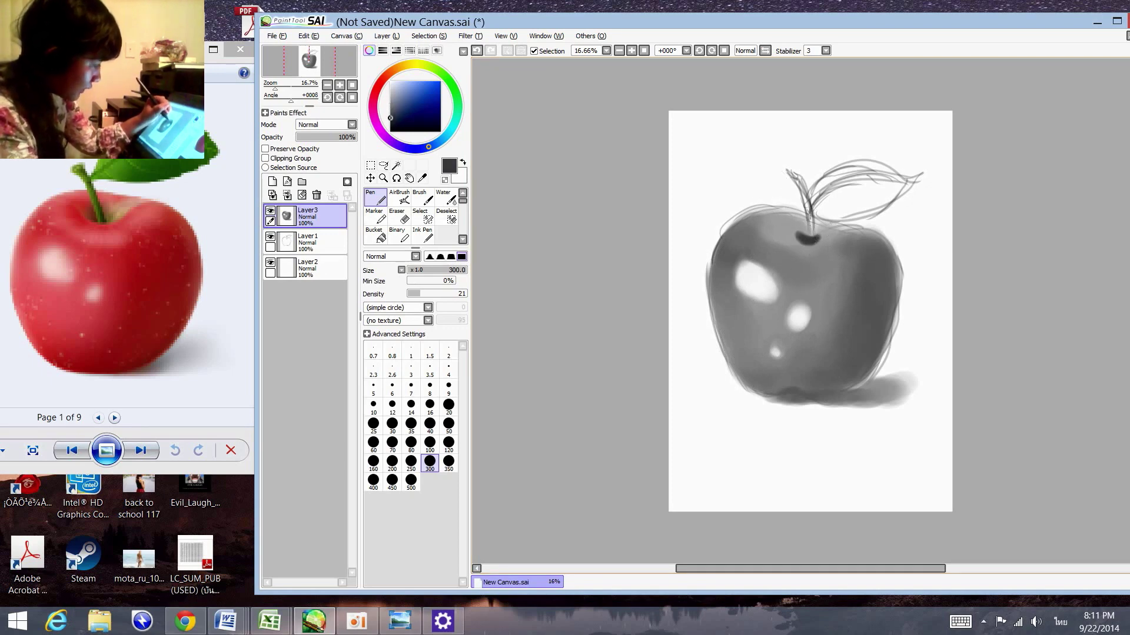
{"action": "left_click", "coordinate": [780, 226], "text": "alt"}
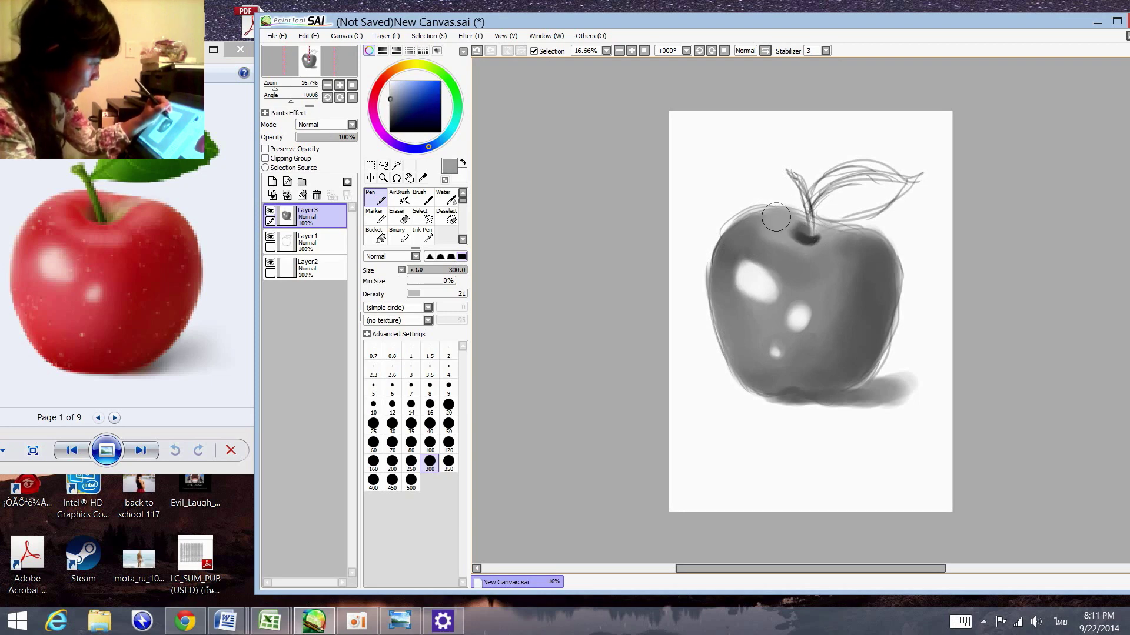
{"action": "left_click", "coordinate": [730, 238], "text": "alt"}
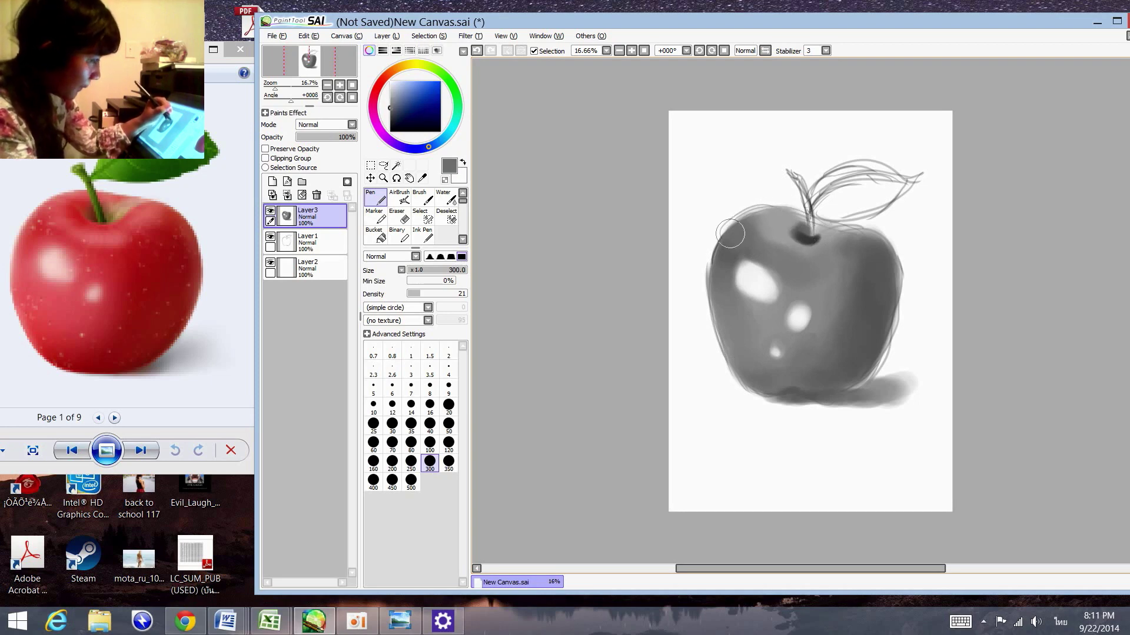
{"action": "left_click", "coordinate": [811, 232], "text": "alt"}
{"action": "left_click", "coordinate": [777, 226], "text": "alt"}
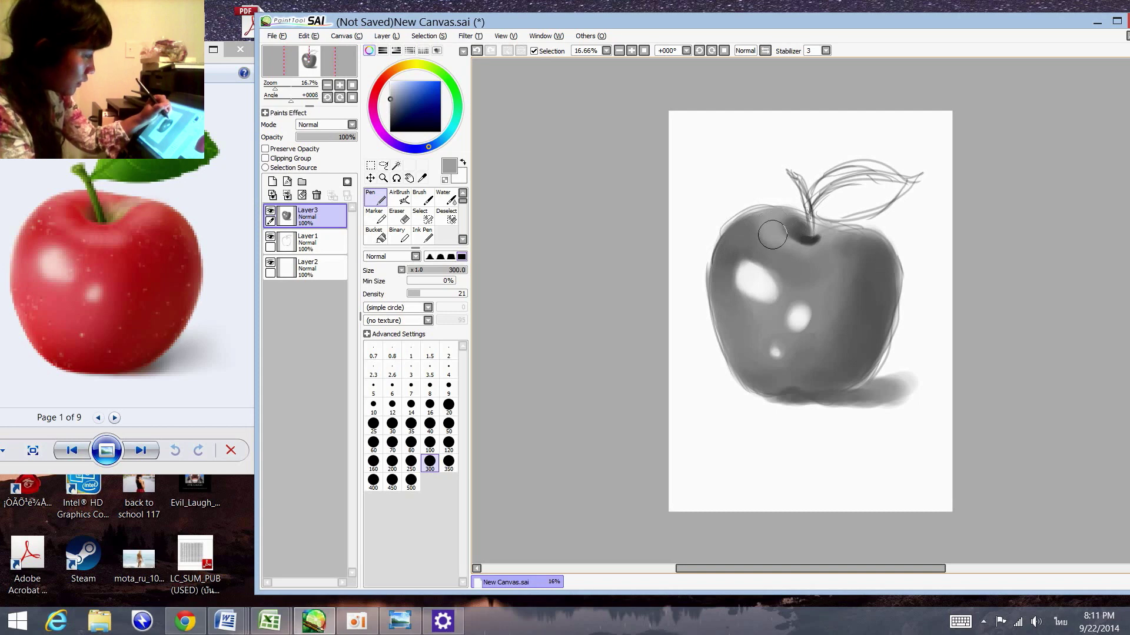
{"action": "left_click", "coordinate": [777, 227], "text": "alt"}
{"action": "left_click_drag", "start_coordinate": [811, 228], "coordinate": [826, 222]}
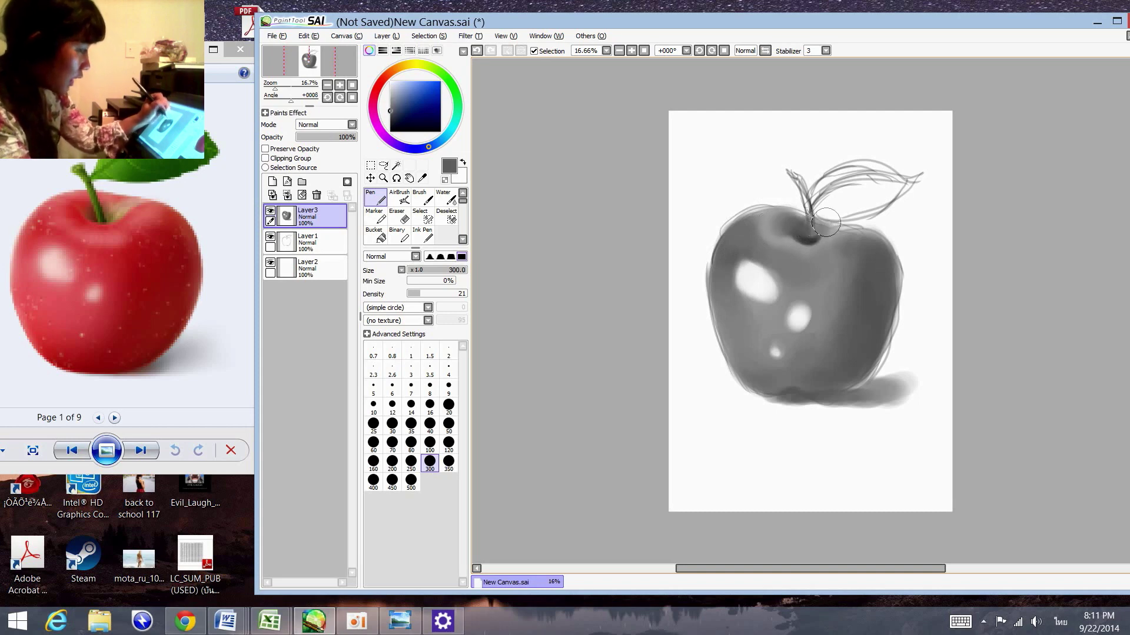
{"action": "left_click", "coordinate": [815, 232], "text": "alt"}
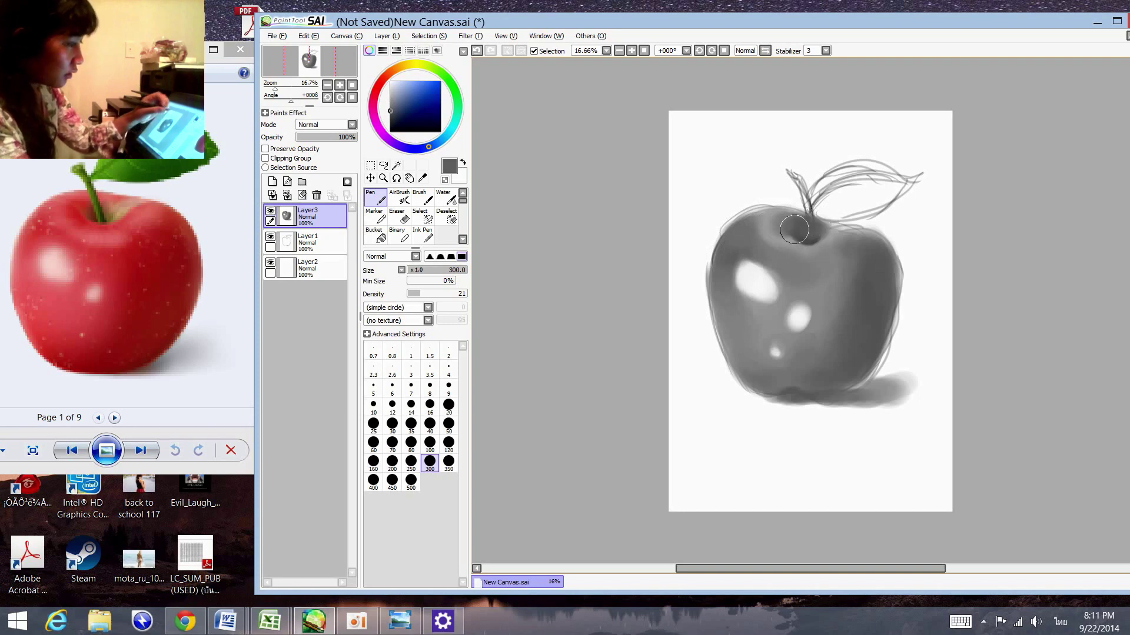
Paint a grey stem rising upward from the hollow and set brush size to 100.
{"action": "left_click", "coordinate": [806, 206], "text": "alt"}
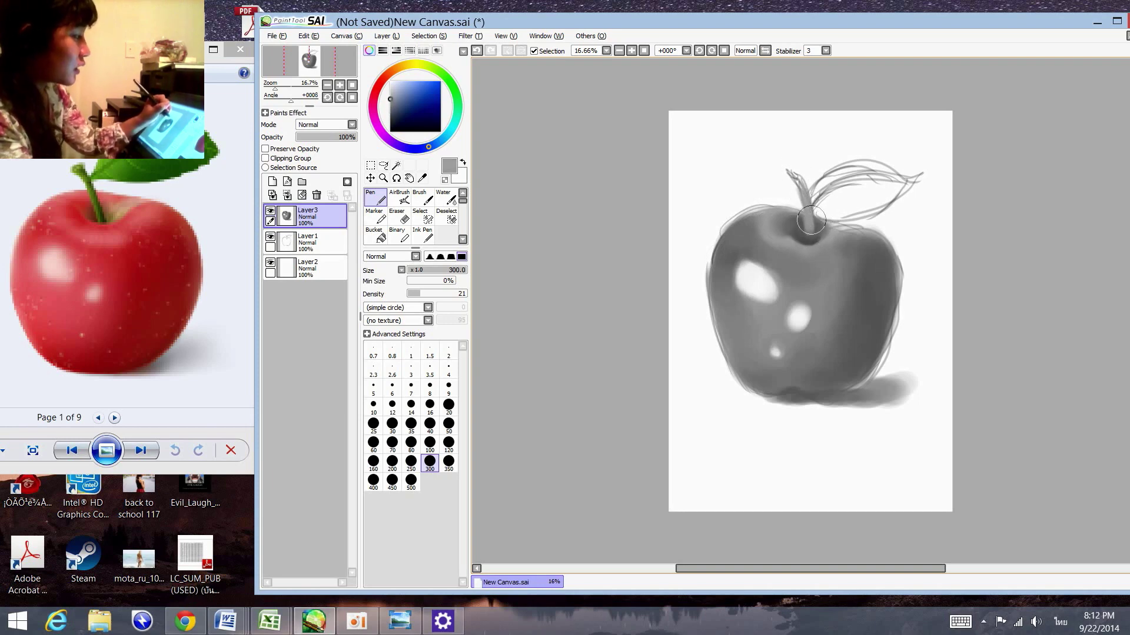
{"action": "left_click_drag", "start_coordinate": [811, 220], "coordinate": [791, 174]}
{"action": "left_click", "coordinate": [429, 444]}
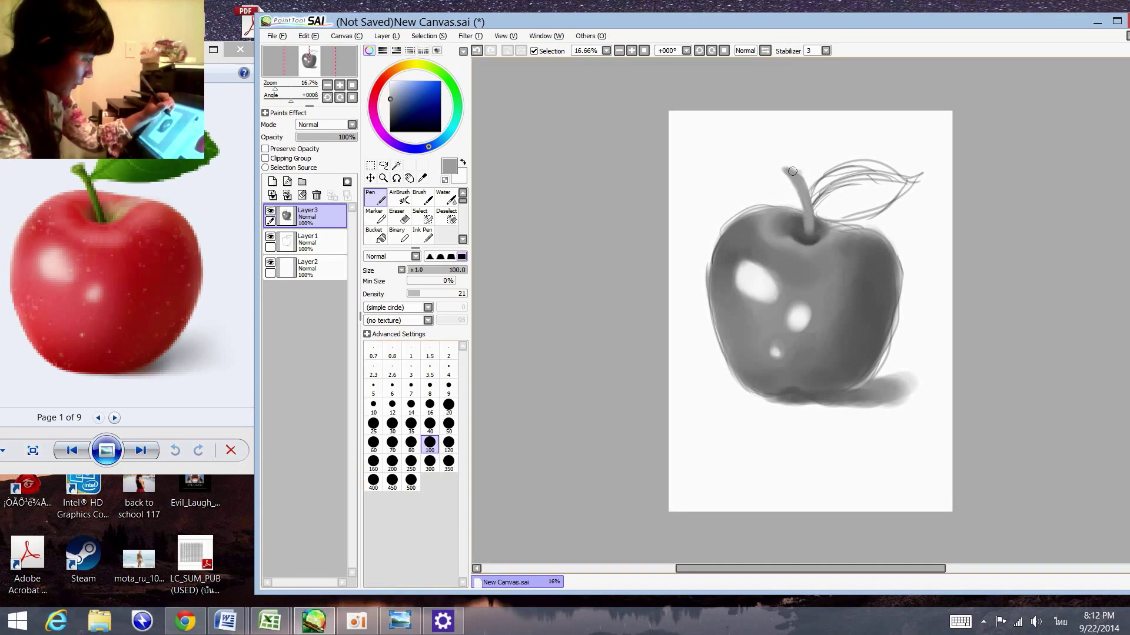
Darken the stem along its length and at its tip with near-black grey.
{"action": "left_click_drag", "start_coordinate": [793, 171], "coordinate": [786, 165]}
{"action": "left_click", "coordinate": [805, 236], "text": "alt"}
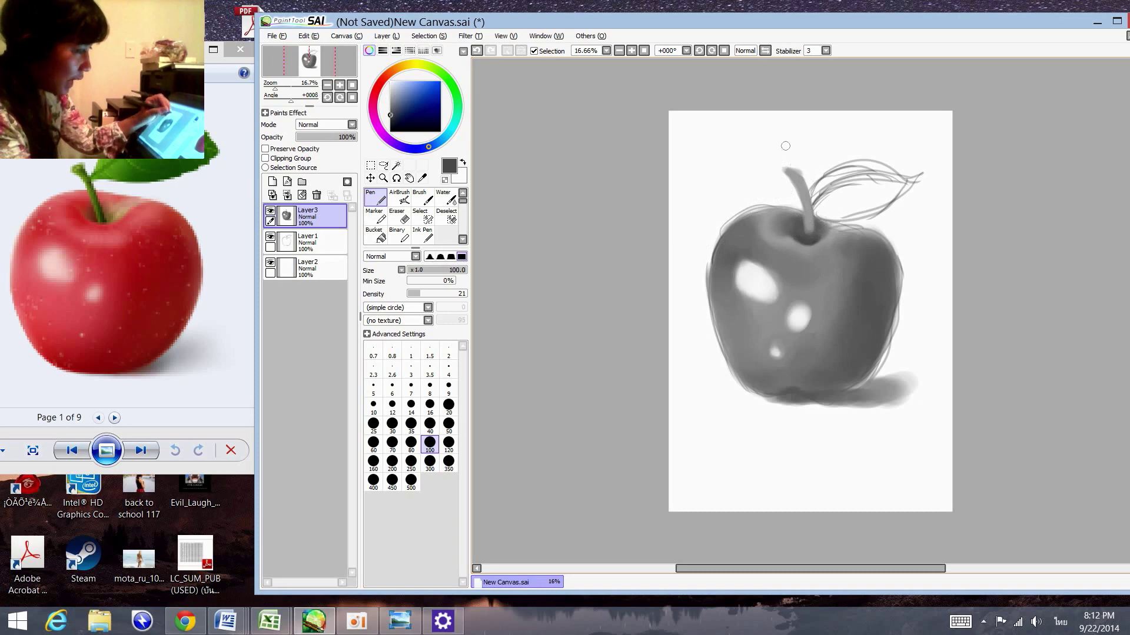
{"action": "left_click", "coordinate": [816, 234], "text": "alt"}
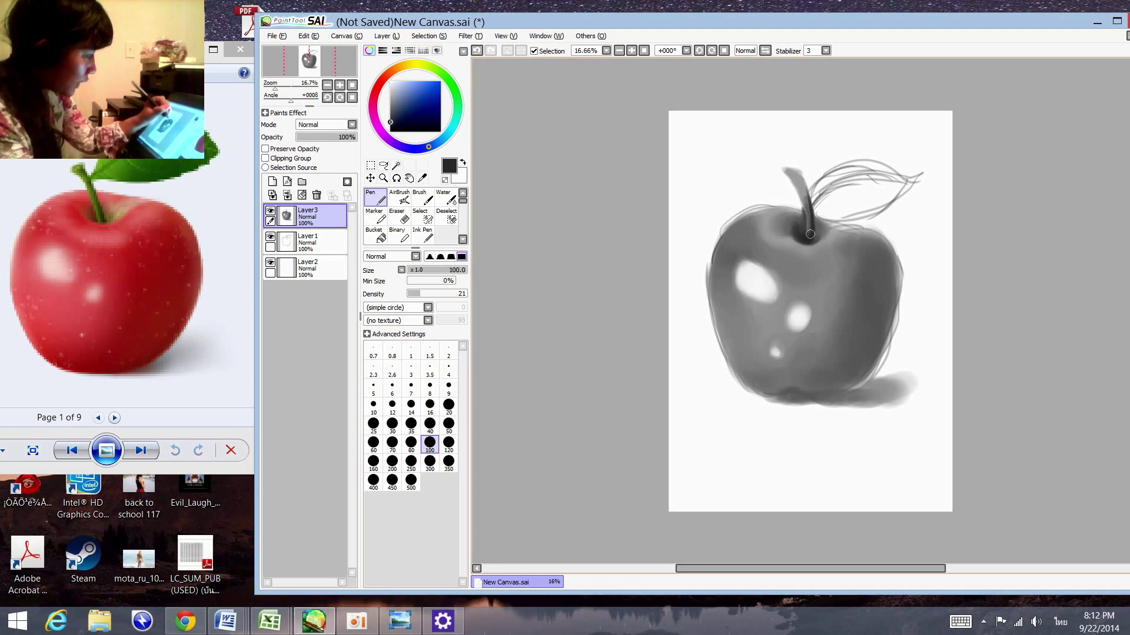
{"action": "mouse_move", "coordinate": [810, 234]}
{"action": "left_mouse_down"}
{"action": "mouse_move", "coordinate": [807, 168]}
{"action": "mouse_move", "coordinate": [795, 178]}
{"action": "left_mouse_up"}
{"action": "left_click", "coordinate": [805, 176], "text": "alt"}
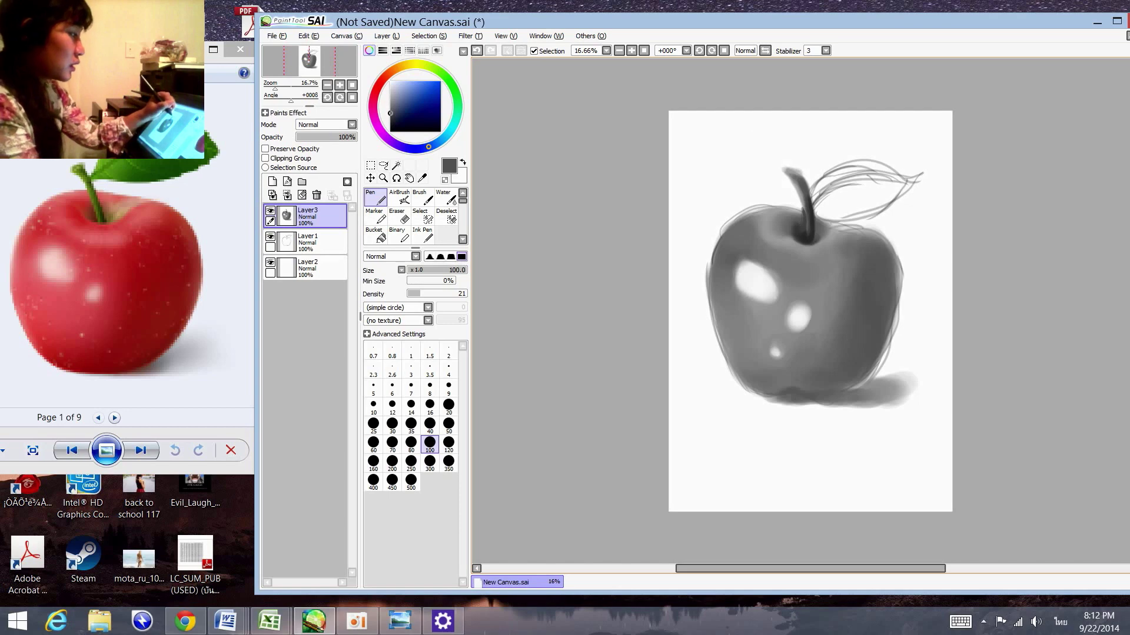
{"action": "left_click_drag", "start_coordinate": [795, 172], "coordinate": [798, 174]}
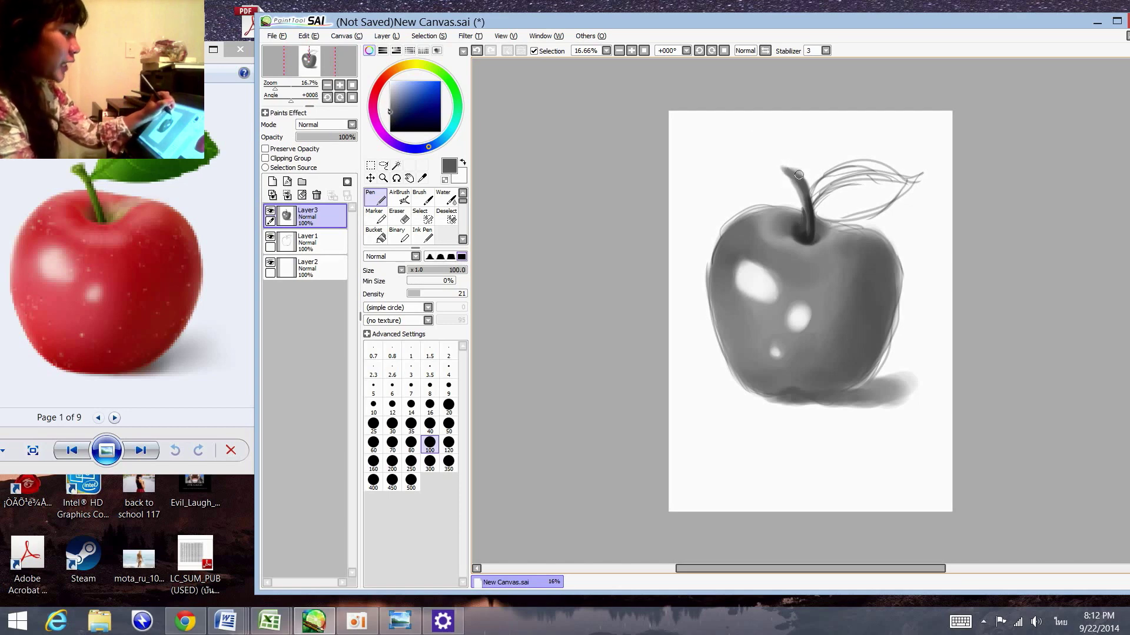
Reblend the apple's upper shoulders with sampled mid and light greys, ending on near-white.
{"action": "left_click", "coordinate": [798, 206], "text": "alt"}
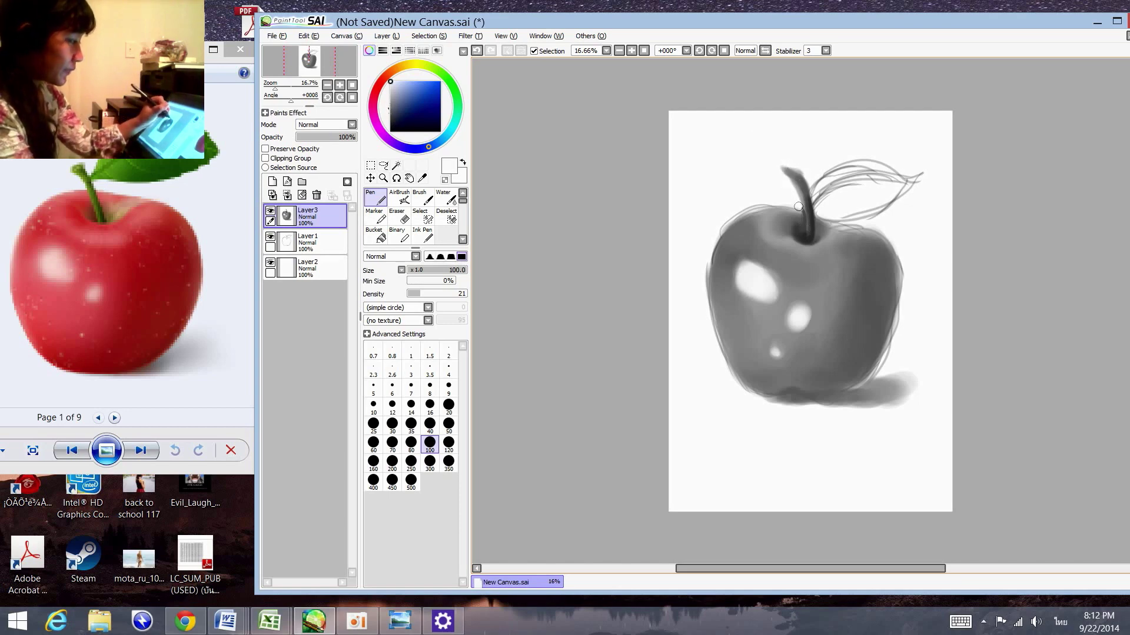
{"action": "left_click", "coordinate": [764, 214], "text": "alt"}
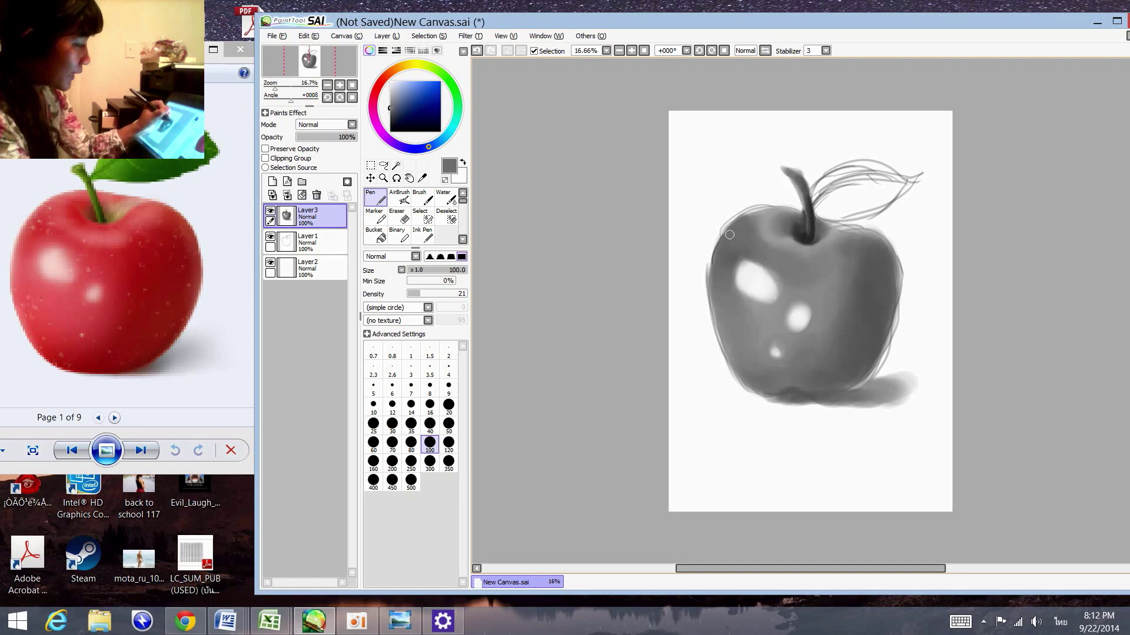
{"action": "left_click", "coordinate": [756, 224], "text": "alt"}
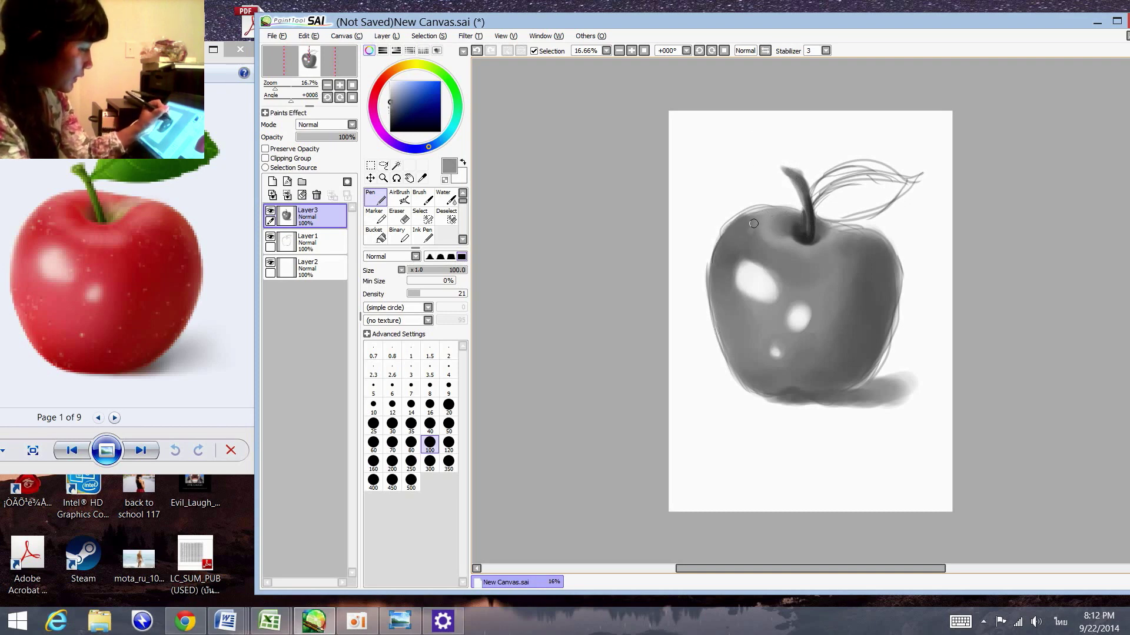
{"action": "left_click", "coordinate": [745, 223], "text": "alt"}
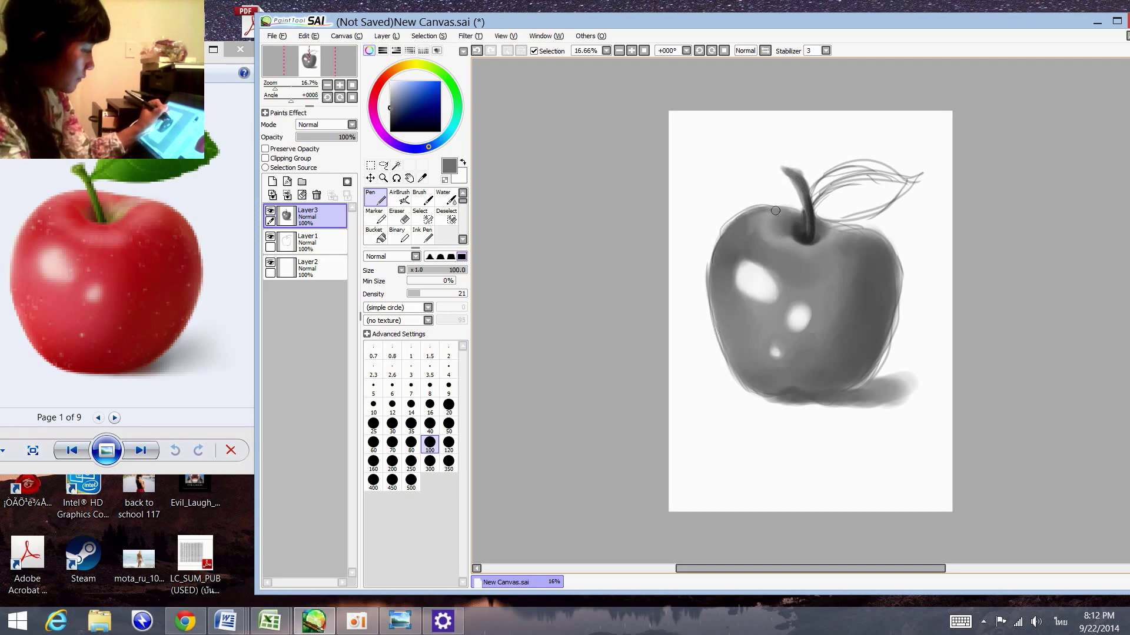
{"action": "left_click", "coordinate": [849, 230], "text": "alt"}
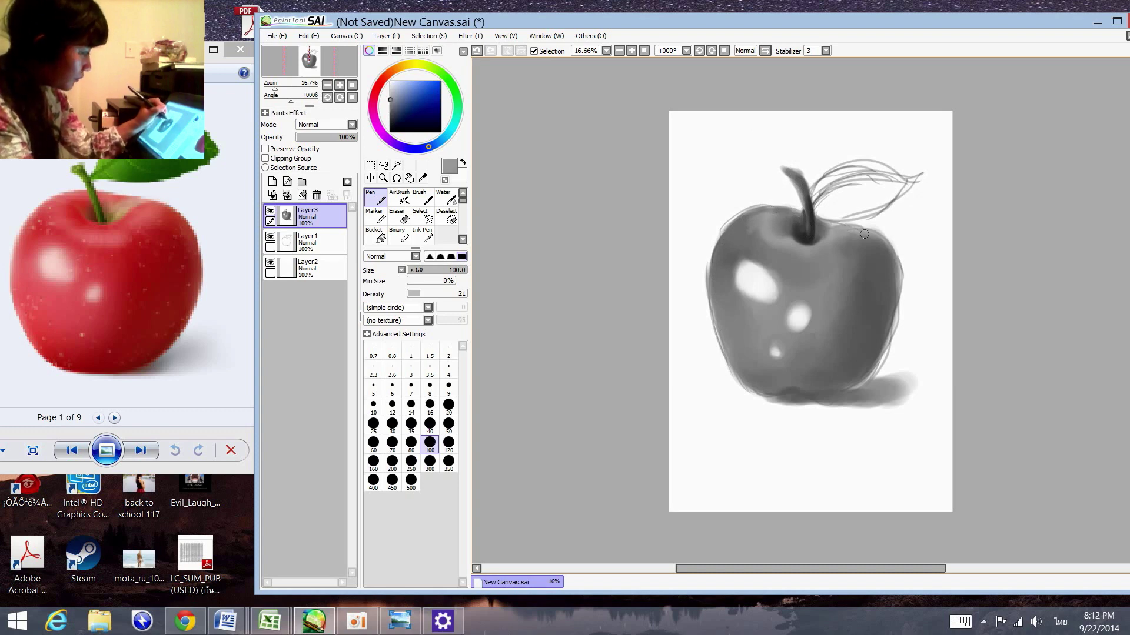
{"action": "left_click", "coordinate": [864, 234], "text": "alt"}
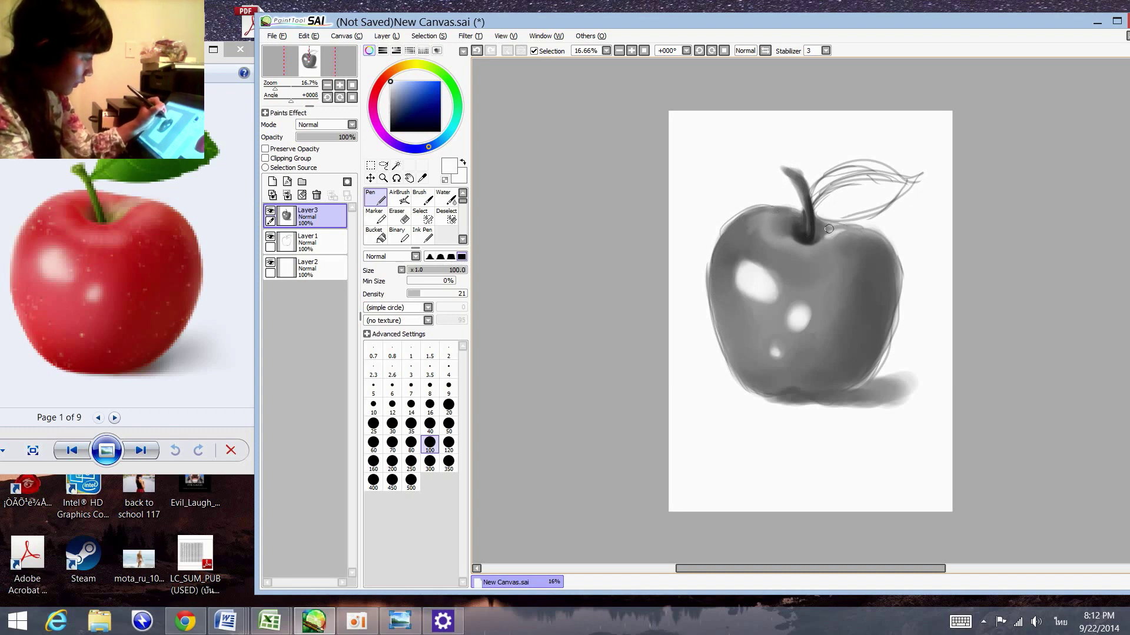
{"action": "left_click", "coordinate": [846, 228], "text": "alt"}
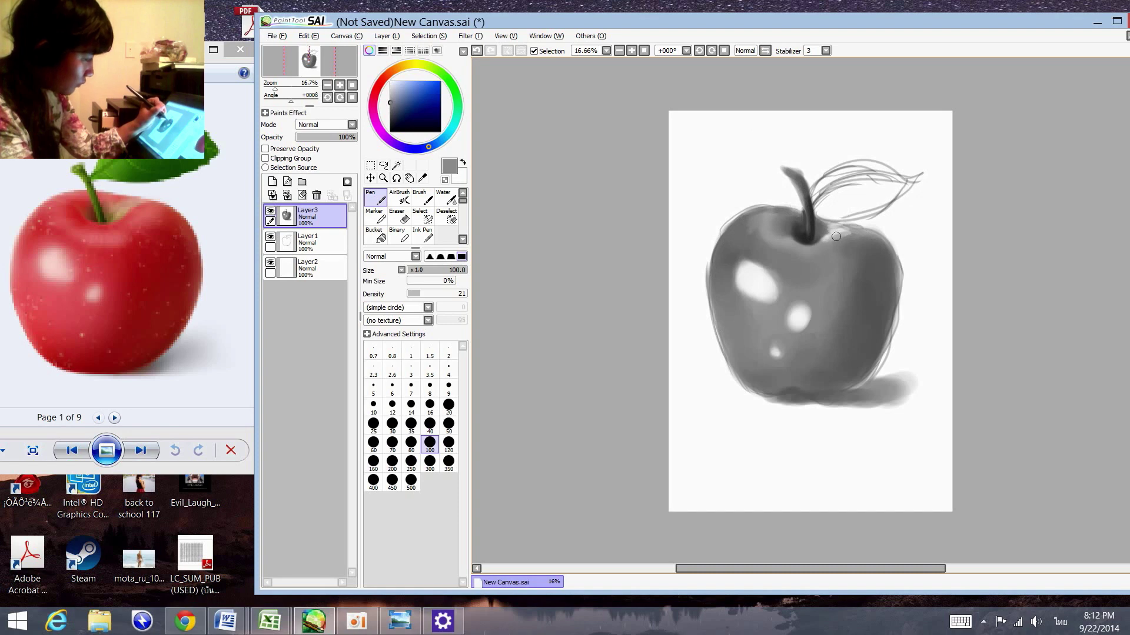
{"action": "left_click", "coordinate": [838, 233], "text": "alt"}
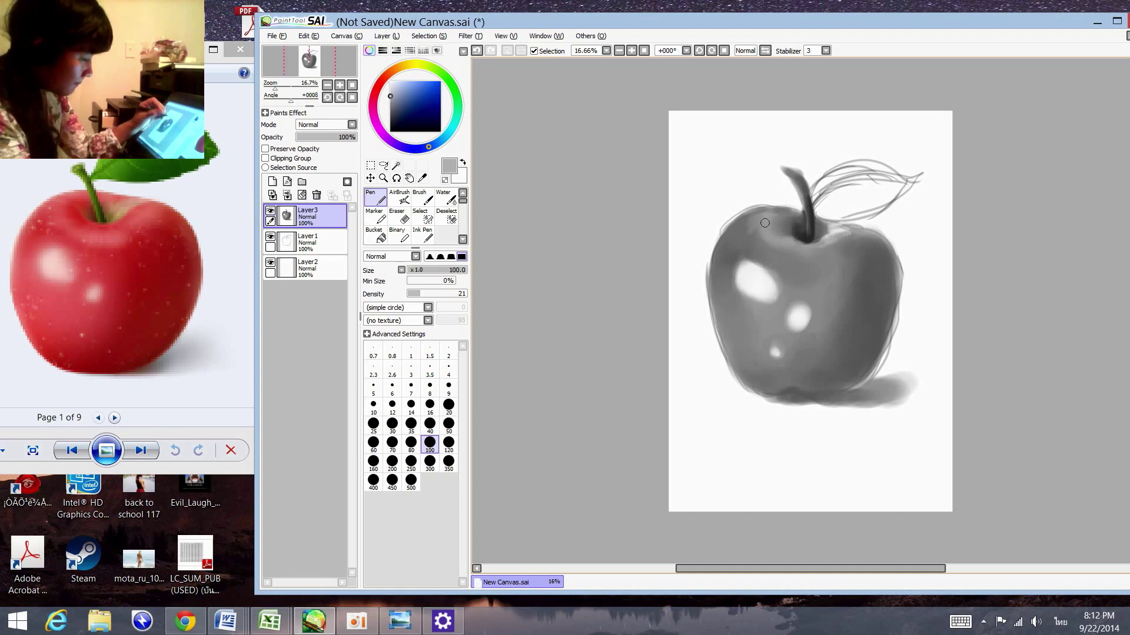
{"action": "left_click", "coordinate": [749, 275], "text": "alt"}
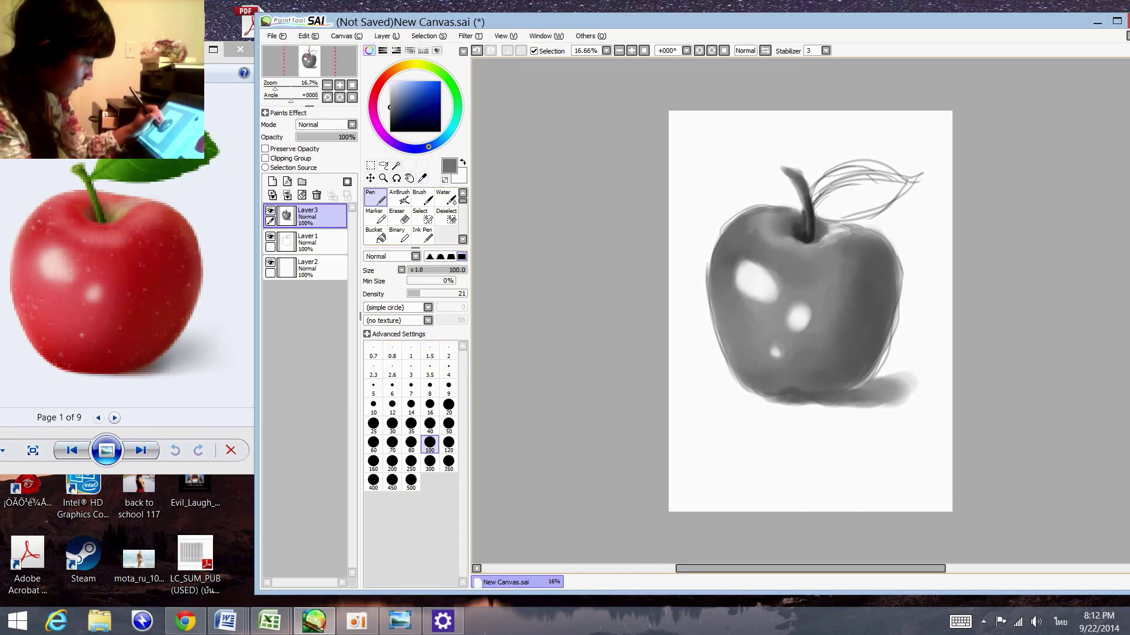
Shade the leaf at brush size 200, dark grey along its lower edge and lighter greys on top.
{"action": "left_click", "coordinate": [391, 462]}
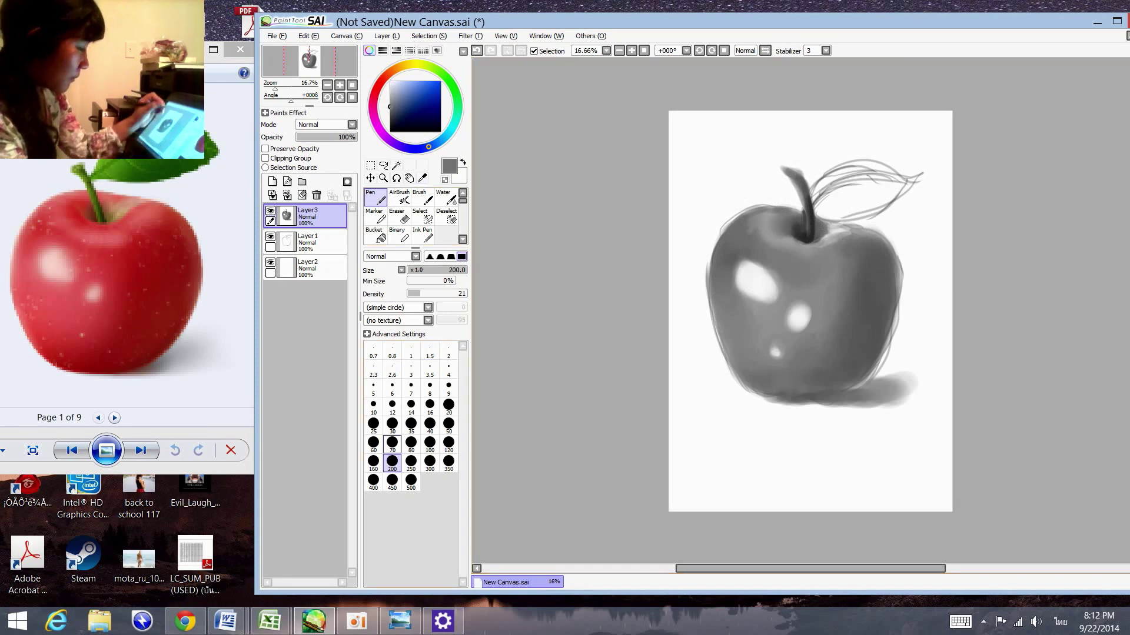
{"action": "mouse_move", "coordinate": [847, 188]}
{"action": "left_mouse_down"}
{"action": "mouse_move", "coordinate": [818, 206]}
{"action": "mouse_move", "coordinate": [846, 182]}
{"action": "mouse_move", "coordinate": [871, 194]}
{"action": "mouse_move", "coordinate": [906, 179]}
{"action": "mouse_move", "coordinate": [838, 205]}
{"action": "mouse_move", "coordinate": [863, 222]}
{"action": "mouse_move", "coordinate": [818, 200]}
{"action": "mouse_move", "coordinate": [876, 171]}
{"action": "mouse_move", "coordinate": [909, 172]}
{"action": "mouse_move", "coordinate": [855, 214]}
{"action": "mouse_move", "coordinate": [900, 177]}
{"action": "mouse_move", "coordinate": [906, 194]}
{"action": "mouse_move", "coordinate": [918, 173]}
{"action": "left_mouse_up"}
{"action": "left_click", "coordinate": [902, 154], "text": "alt"}
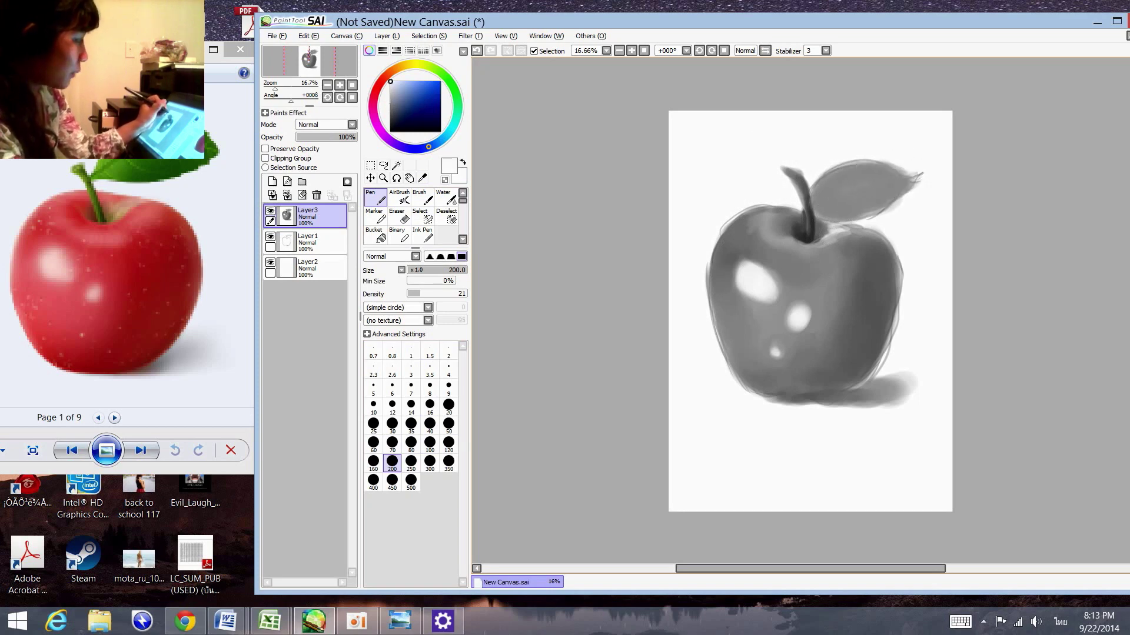
{"action": "left_click", "coordinate": [798, 211], "text": "alt"}
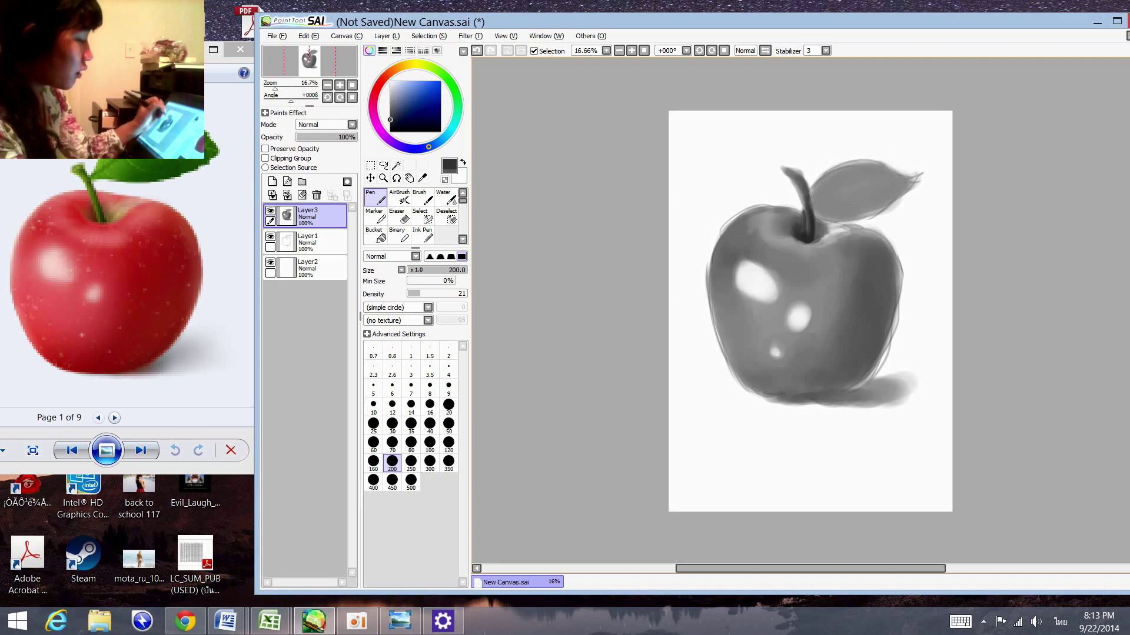
{"action": "mouse_move", "coordinate": [835, 211]}
{"action": "left_mouse_down"}
{"action": "mouse_move", "coordinate": [901, 197]}
{"action": "mouse_move", "coordinate": [894, 179]}
{"action": "mouse_move", "coordinate": [912, 180]}
{"action": "mouse_move", "coordinate": [882, 172]}
{"action": "mouse_move", "coordinate": [909, 182]}
{"action": "mouse_move", "coordinate": [853, 212]}
{"action": "left_mouse_up"}
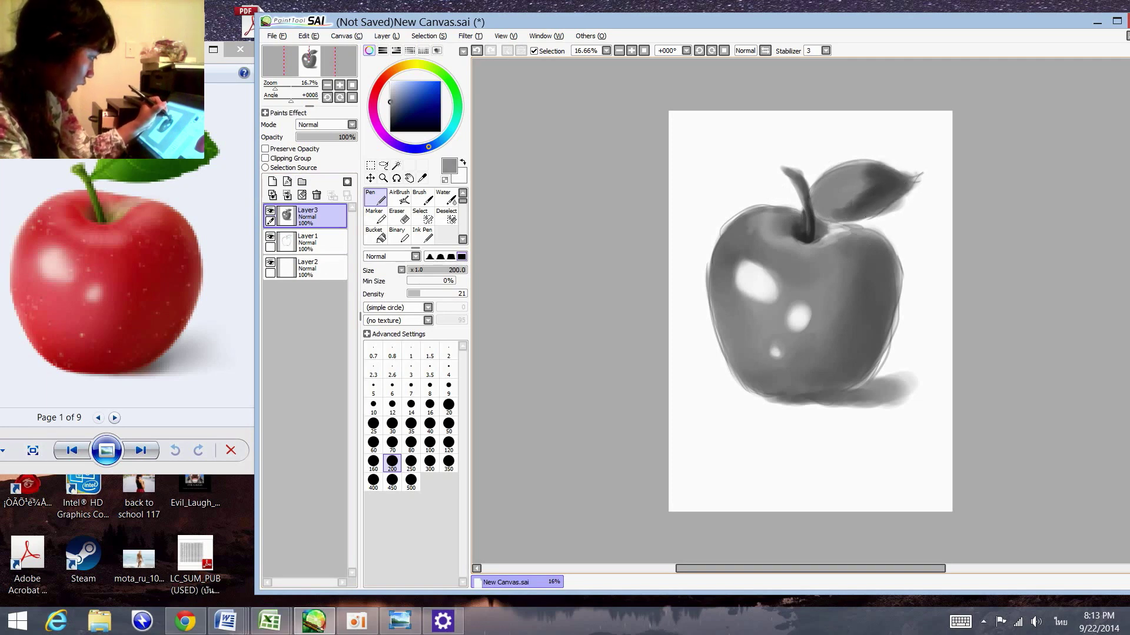
{"action": "left_click", "coordinate": [852, 191], "text": "alt"}
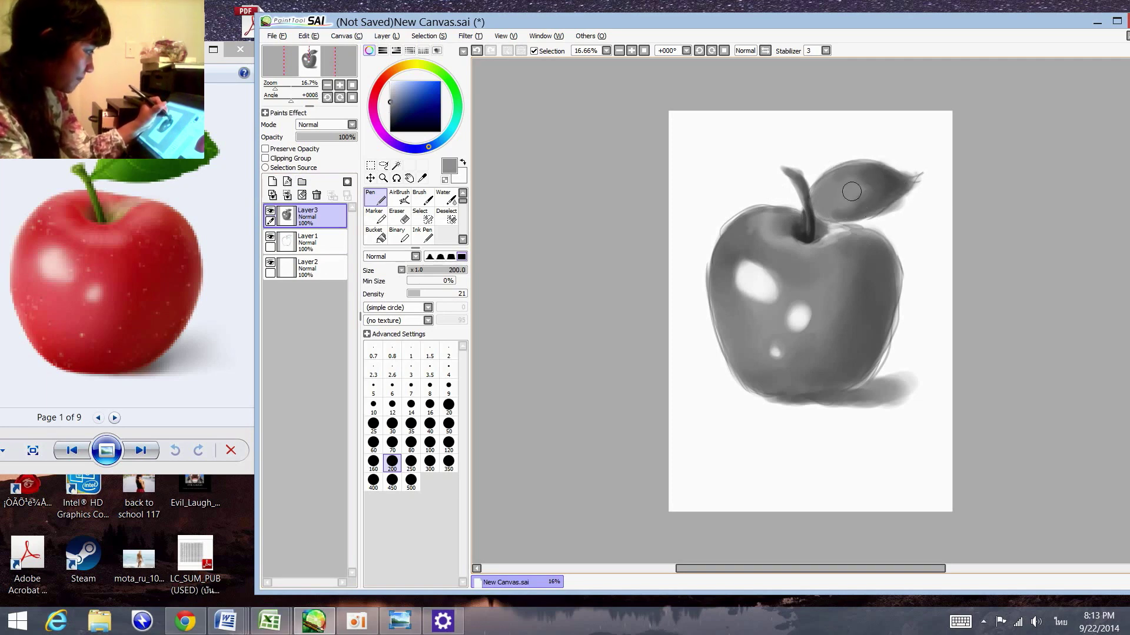
{"action": "mouse_move", "coordinate": [850, 209]}
{"action": "left_mouse_down"}
{"action": "mouse_move", "coordinate": [866, 177]}
{"action": "mouse_move", "coordinate": [844, 165]}
{"action": "mouse_move", "coordinate": [861, 177]}
{"action": "mouse_move", "coordinate": [879, 168]}
{"action": "mouse_move", "coordinate": [830, 200]}
{"action": "left_mouse_up"}
{"action": "left_click", "coordinate": [836, 176], "text": "alt"}
{"action": "left_click", "coordinate": [868, 182], "text": "alt"}
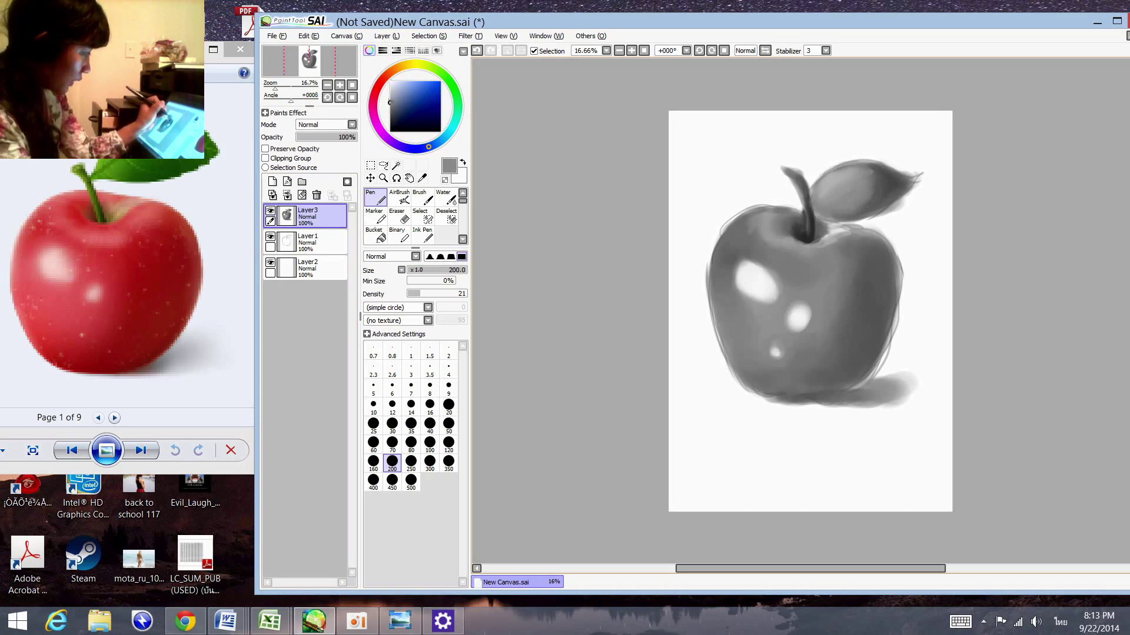
Darken the leaf near the stem and shade the apple's upper-right body darker.
{"action": "left_click", "coordinate": [881, 188], "text": "alt"}
{"action": "left_click", "coordinate": [817, 214], "text": "alt"}
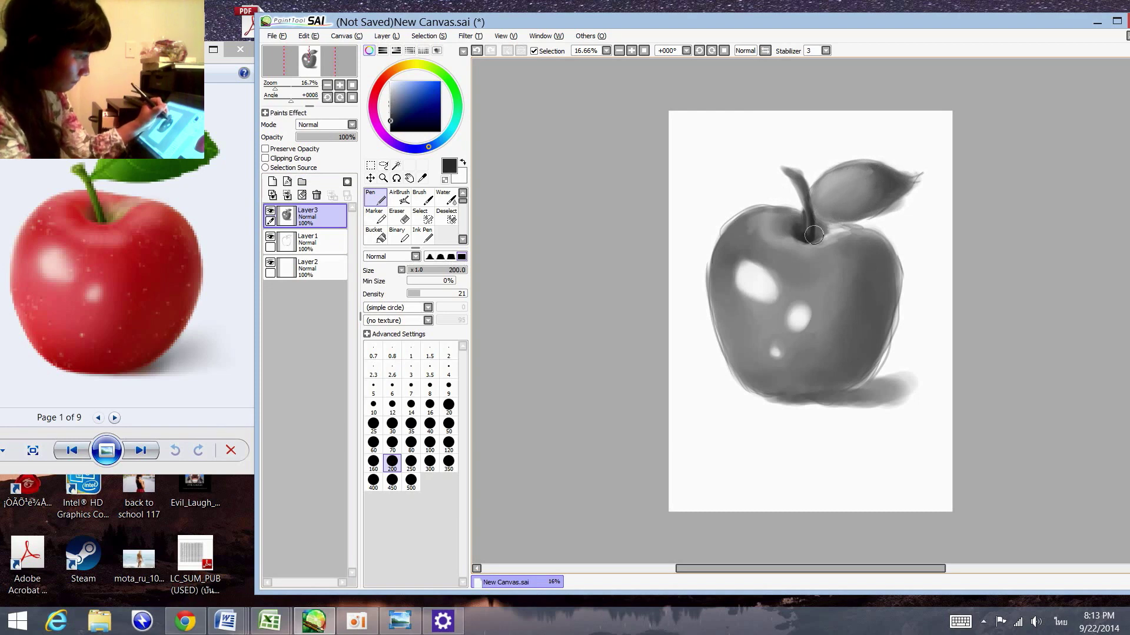
{"action": "left_click", "coordinate": [882, 260], "text": "alt"}
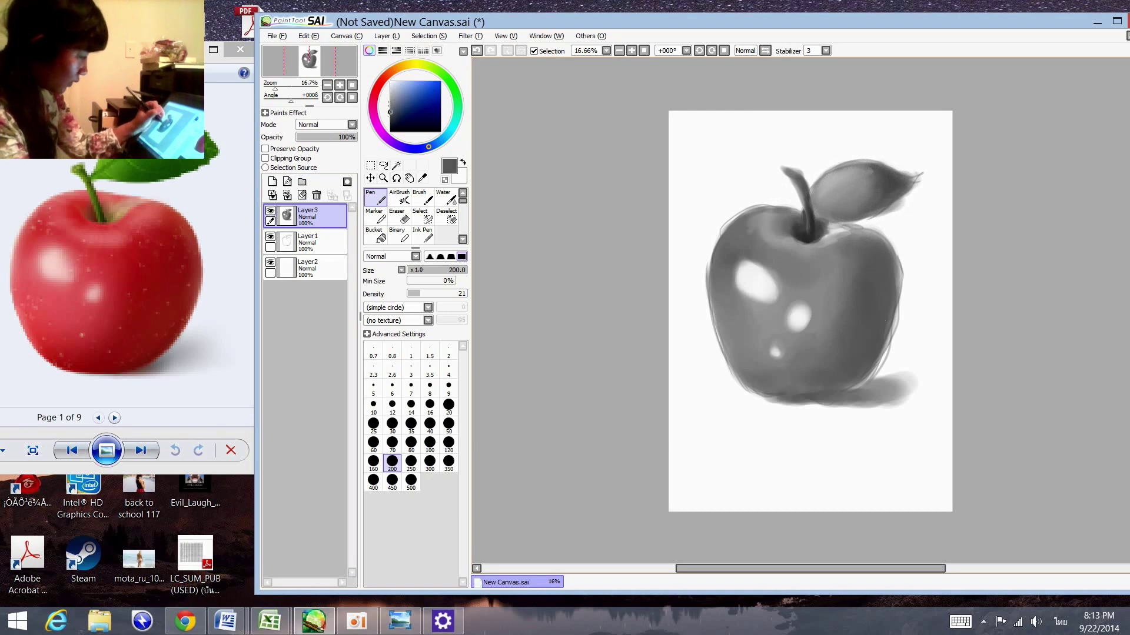
{"action": "left_click", "coordinate": [840, 332], "text": "alt"}
{"action": "left_click", "coordinate": [746, 246], "text": "alt"}
{"action": "left_click", "coordinate": [870, 219], "text": "alt"}
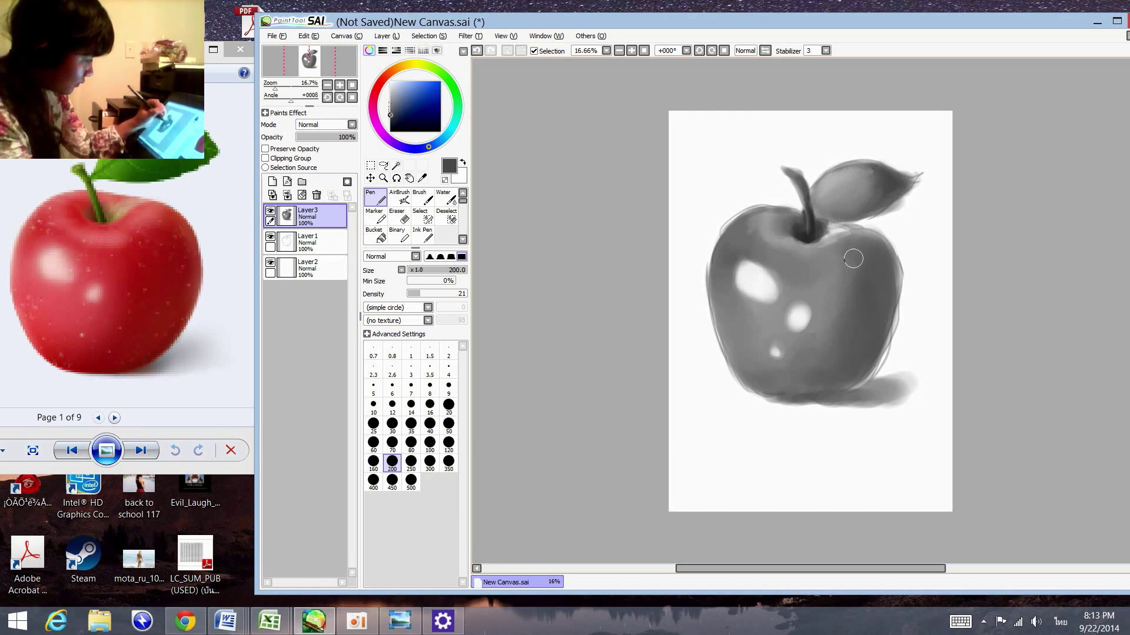
{"action": "left_click_drag", "start_coordinate": [853, 259], "coordinate": [826, 276]}
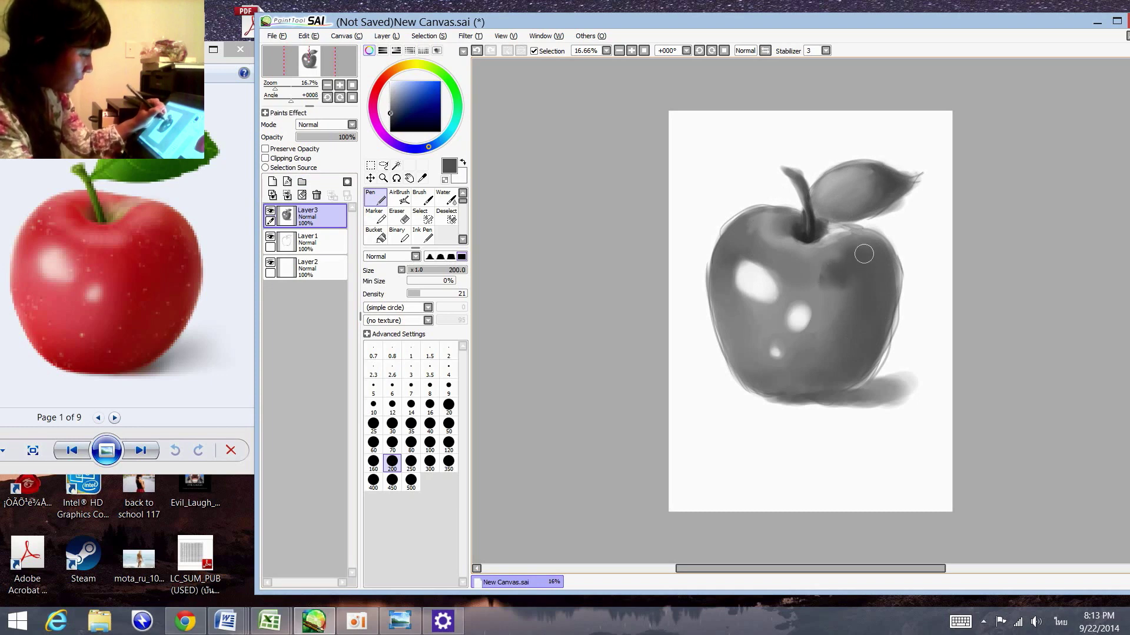
Sample lighter and darker greys to smooth the apple's right and lower body shading.
{"action": "left_click", "coordinate": [807, 261], "text": "alt"}
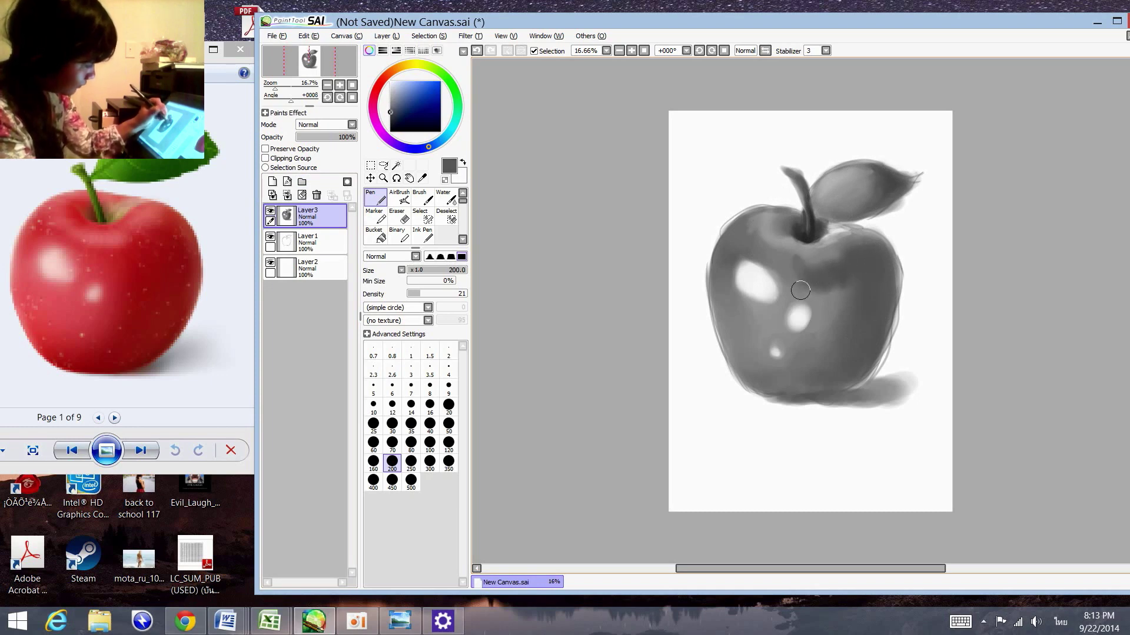
{"action": "left_click", "coordinate": [800, 290], "text": "alt"}
{"action": "left_click", "coordinate": [803, 270], "text": "alt"}
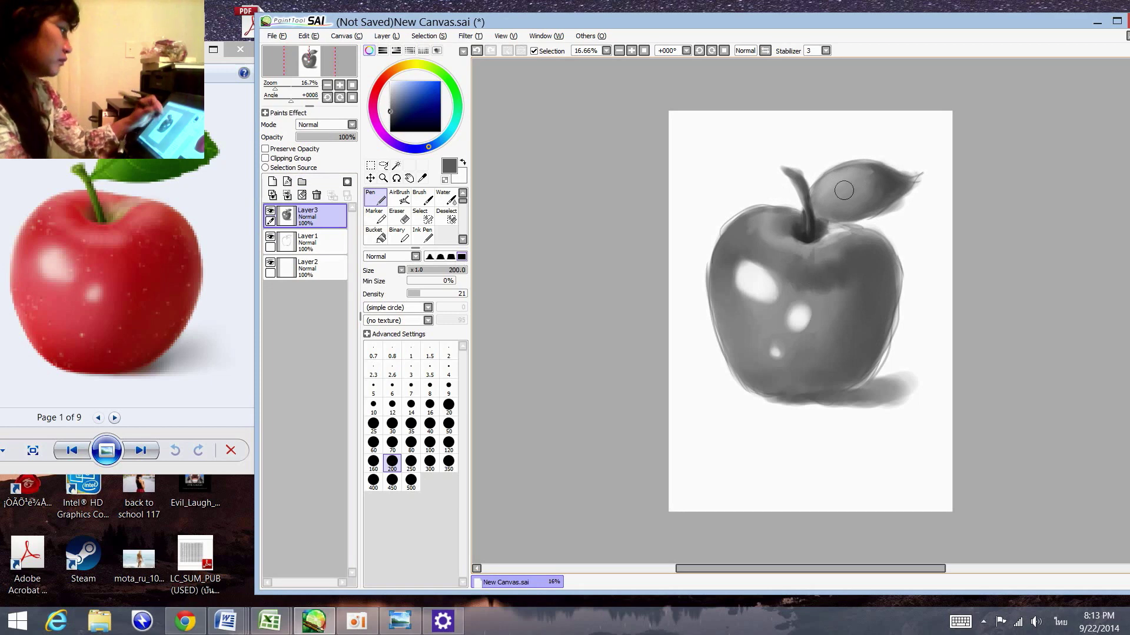
{"action": "left_click", "coordinate": [836, 286], "text": "alt"}
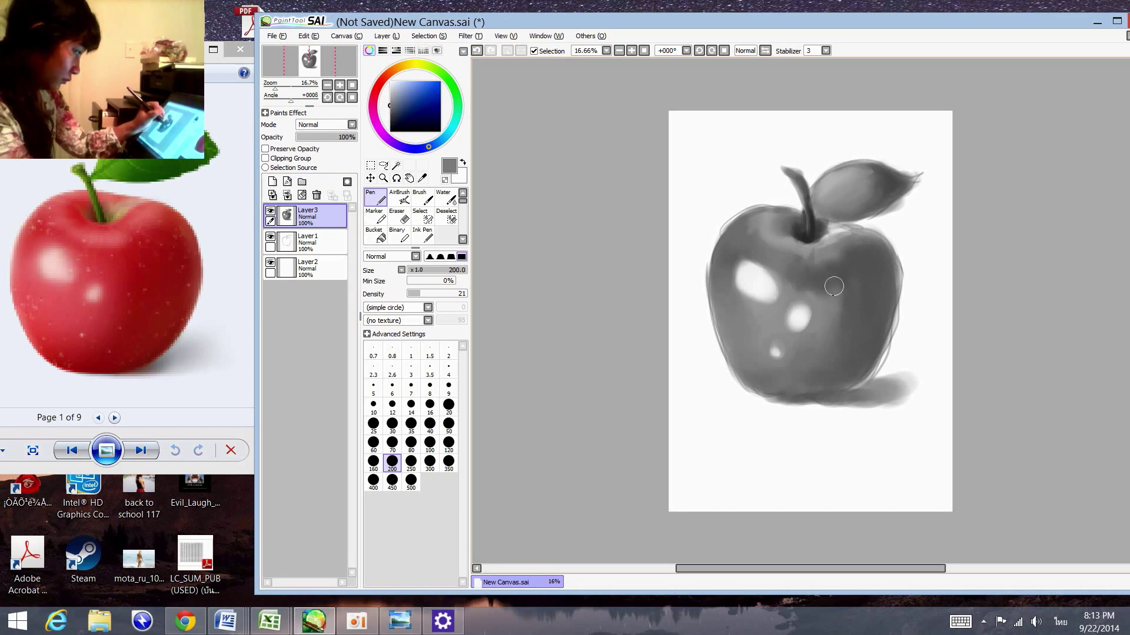
{"action": "left_click", "coordinate": [836, 282], "text": "alt"}
{"action": "left_click", "coordinate": [835, 335], "text": "alt"}
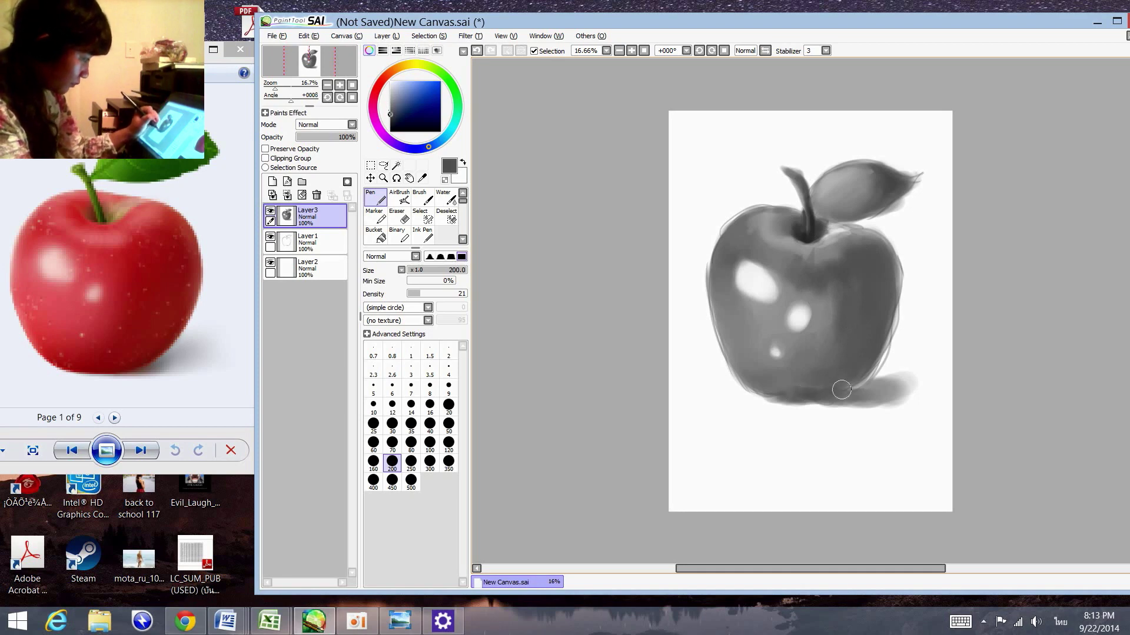
{"action": "left_click", "coordinate": [784, 386], "text": "alt"}
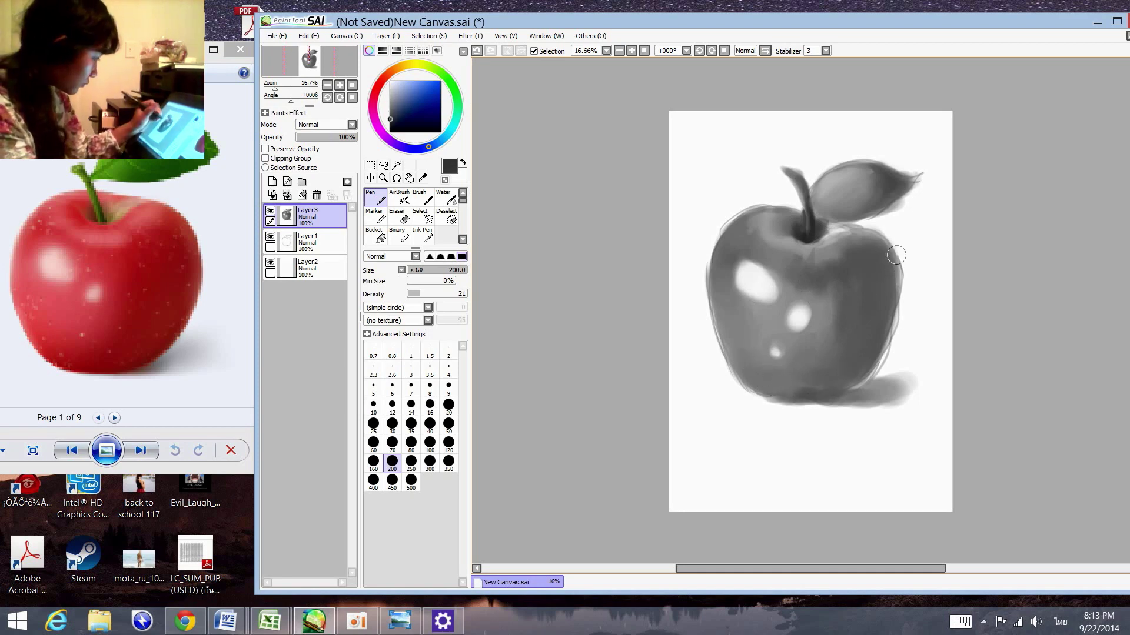
At brush size 80, darken the apple's right and lower-left edges, then stroke light grey across the leaf.
{"action": "key", "text": "bracketleft"}
{"action": "key", "text": "bracketleft"}
{"action": "key", "text": "bracketleft"}
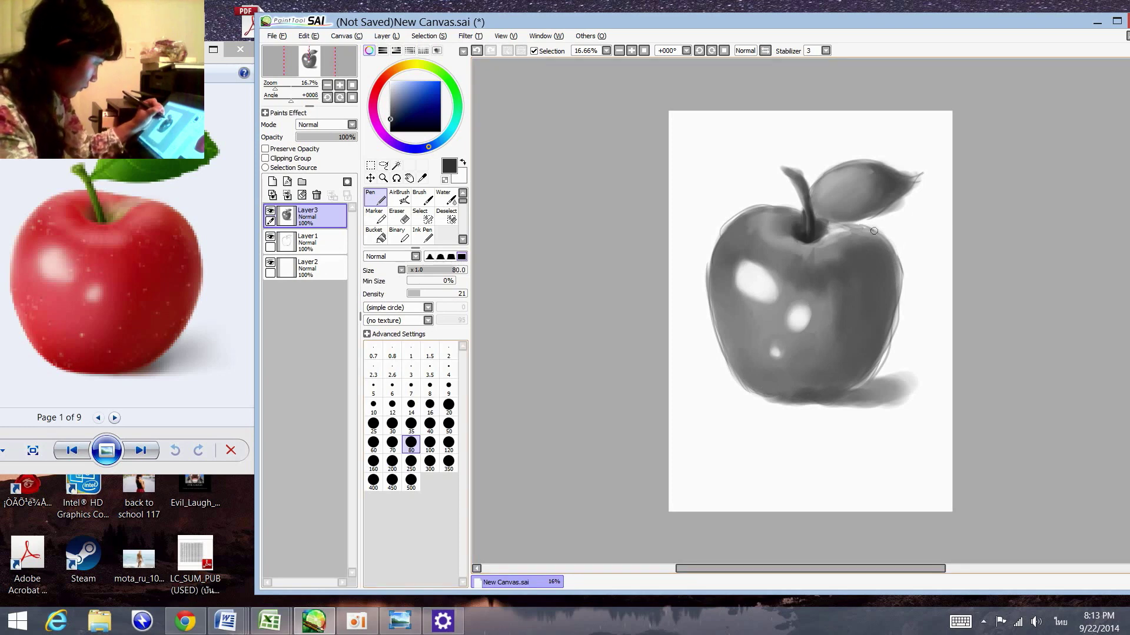
{"action": "mouse_move", "coordinate": [886, 248]}
{"action": "left_mouse_down"}
{"action": "mouse_move", "coordinate": [898, 312]}
{"action": "mouse_move", "coordinate": [863, 387]}
{"action": "left_mouse_up"}
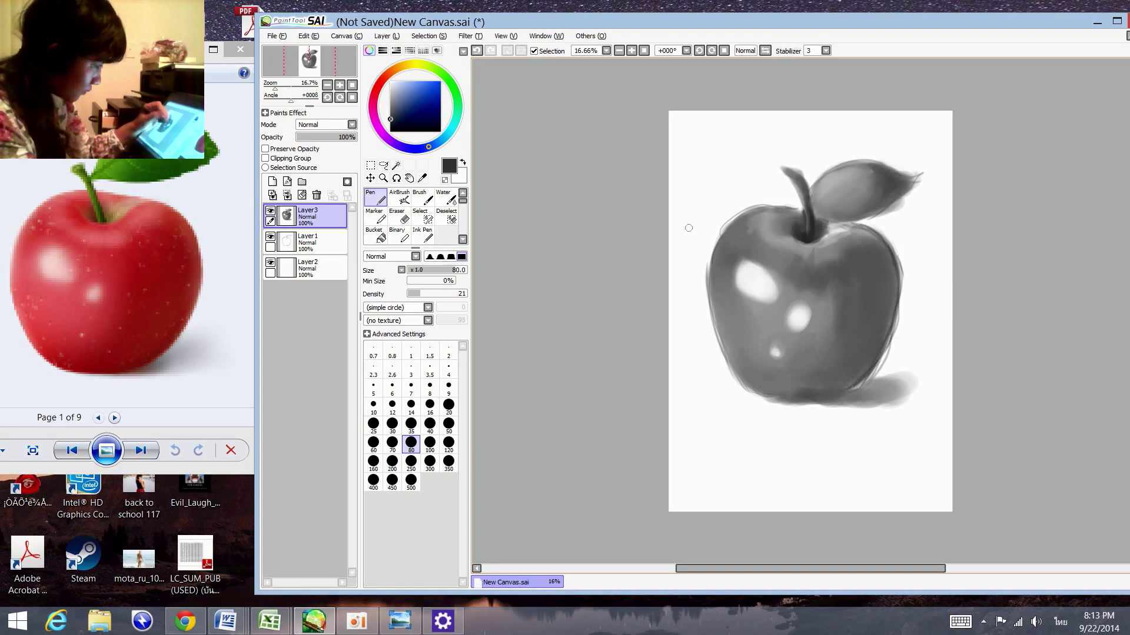
{"action": "mouse_move", "coordinate": [715, 333]}
{"action": "left_mouse_down"}
{"action": "mouse_move", "coordinate": [734, 374]}
{"action": "mouse_move", "coordinate": [773, 400]}
{"action": "left_mouse_up"}
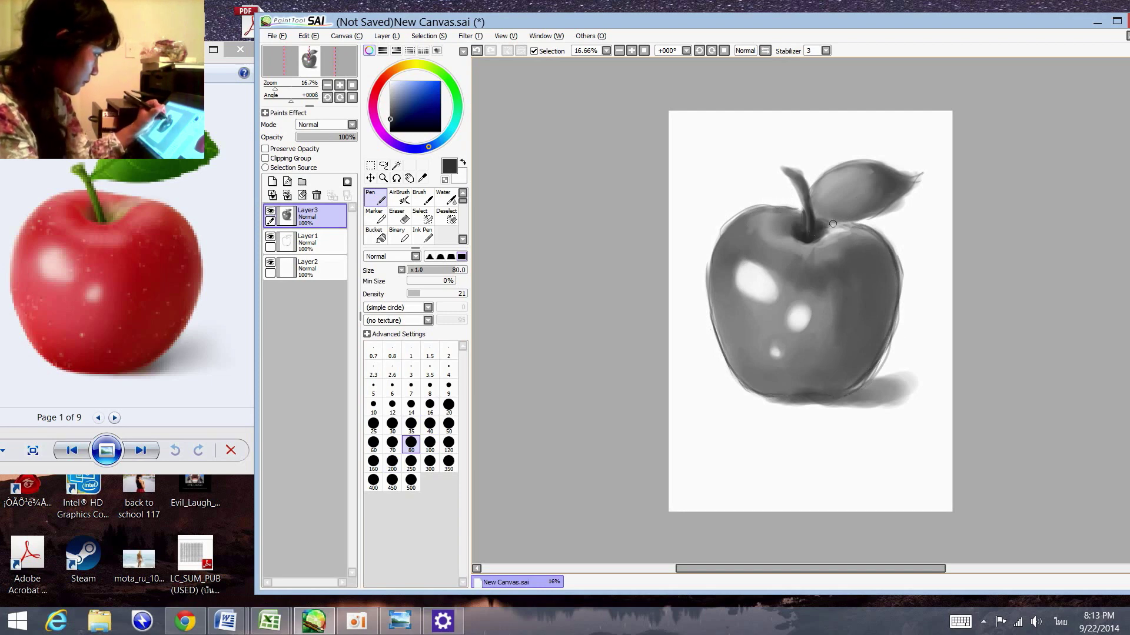
{"action": "left_click", "coordinate": [840, 188], "text": "alt"}
{"action": "left_click_drag", "start_coordinate": [882, 182], "coordinate": [847, 186]}
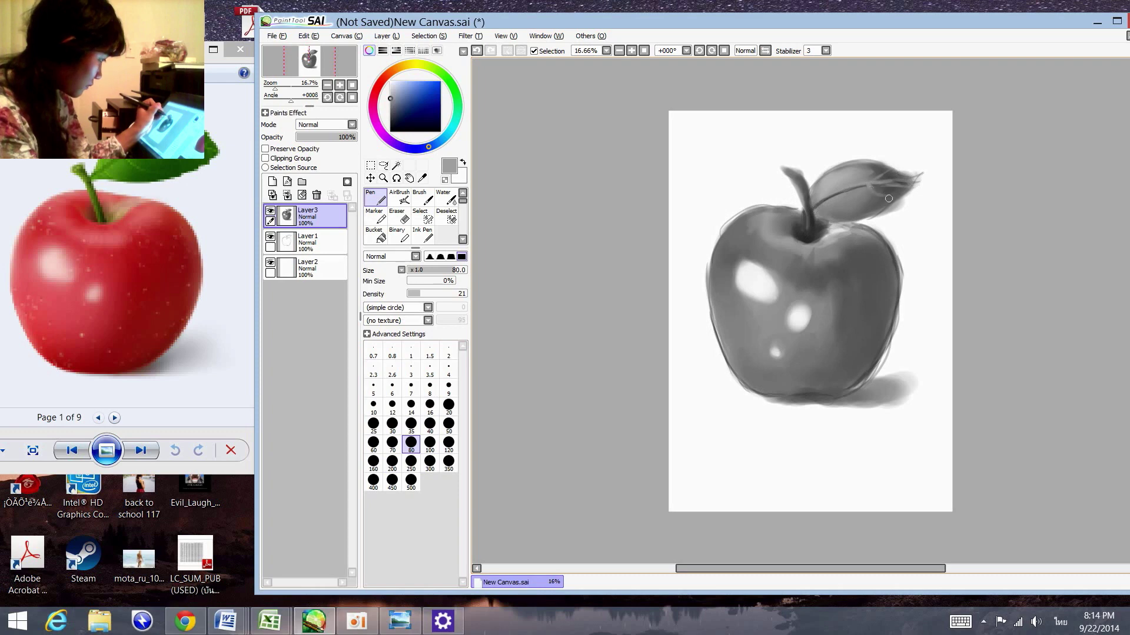
Draw dark leaf veins with sampled greys, then dab small white speckles over the apple.
{"action": "left_click", "coordinate": [845, 186], "text": "alt"}
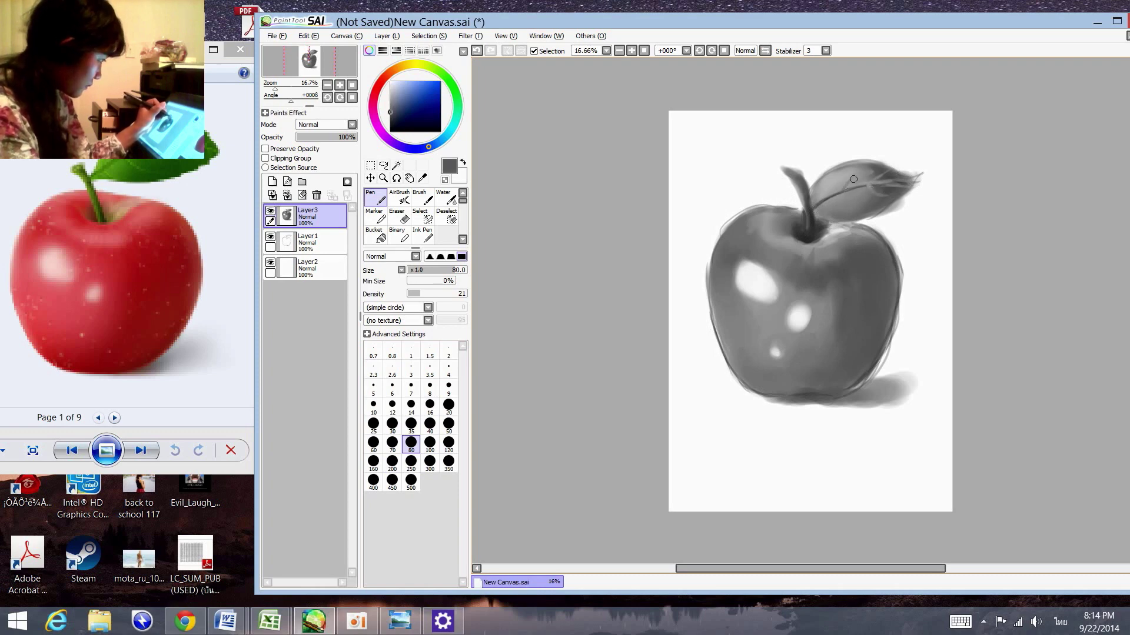
{"action": "left_click", "coordinate": [868, 167], "text": "alt"}
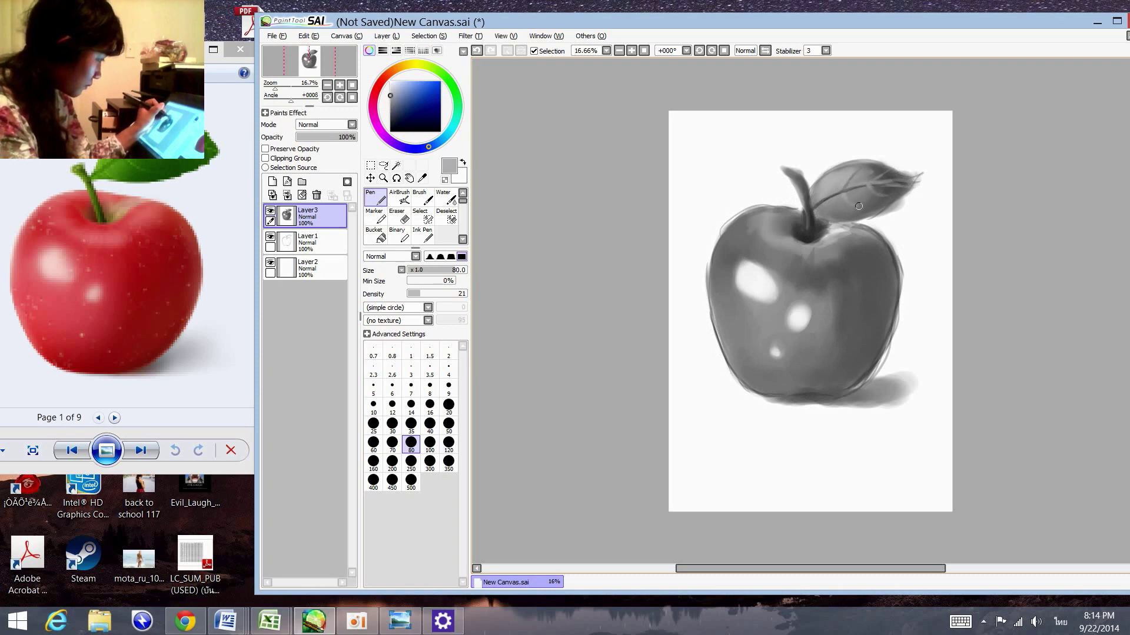
{"action": "left_click", "coordinate": [851, 200], "text": "alt"}
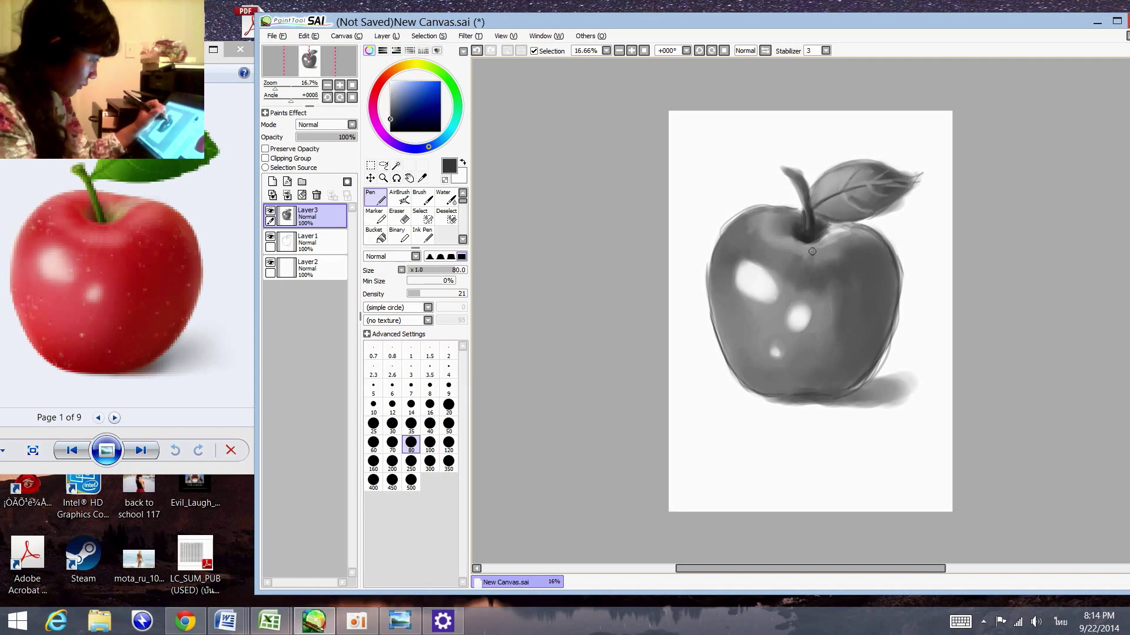
{"action": "left_click", "coordinate": [790, 221], "text": "alt"}
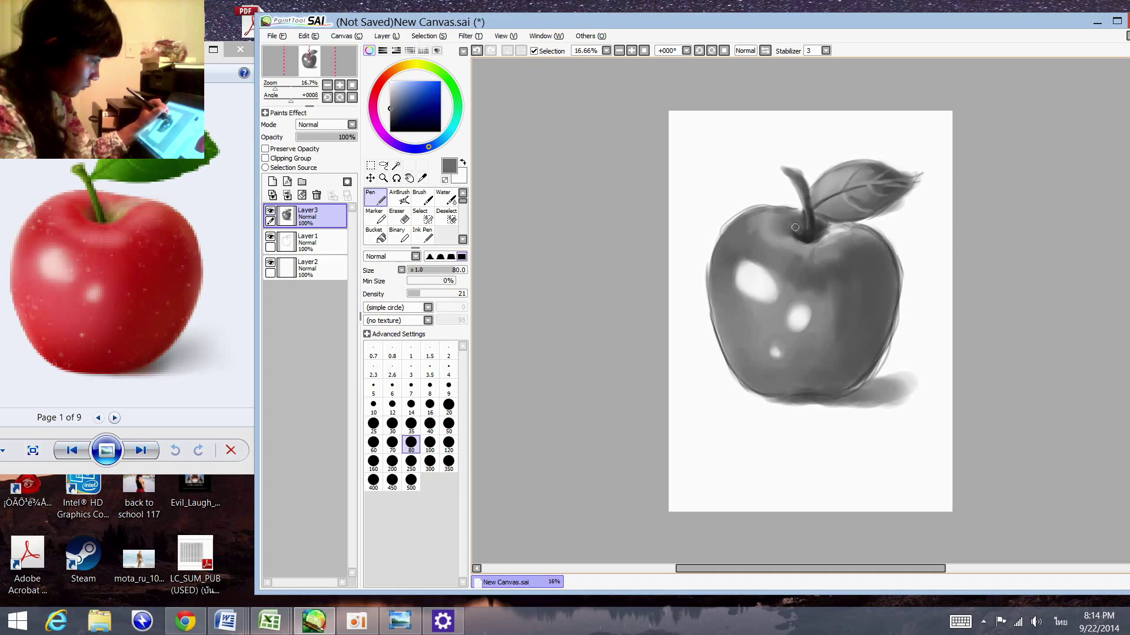
{"action": "left_click", "coordinate": [783, 246], "text": "alt"}
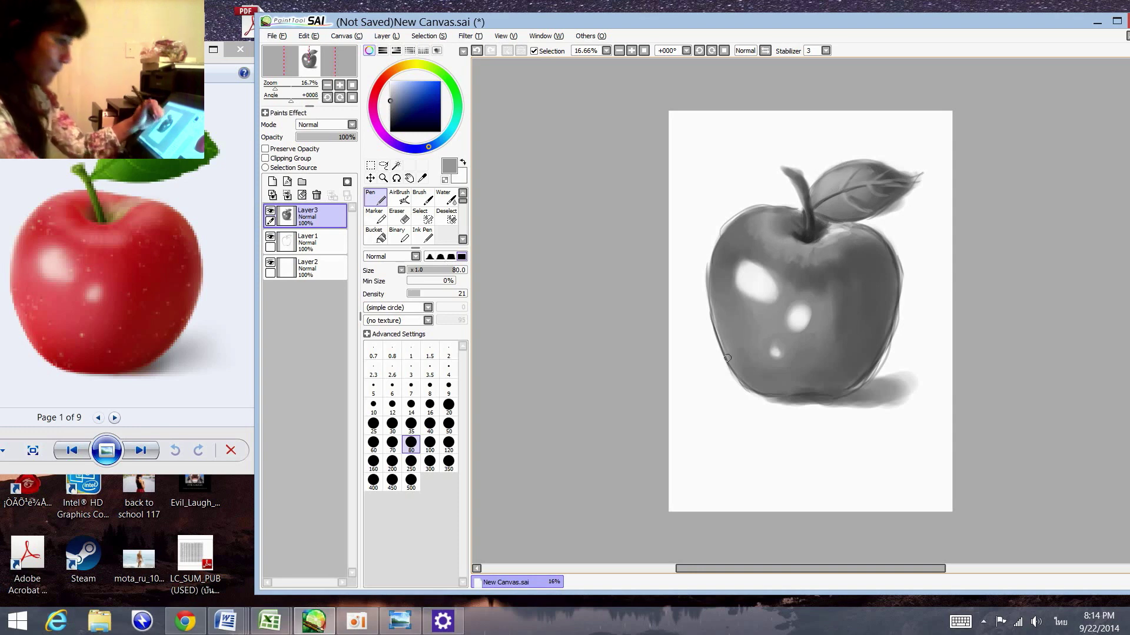
{"action": "key", "text": "x"}
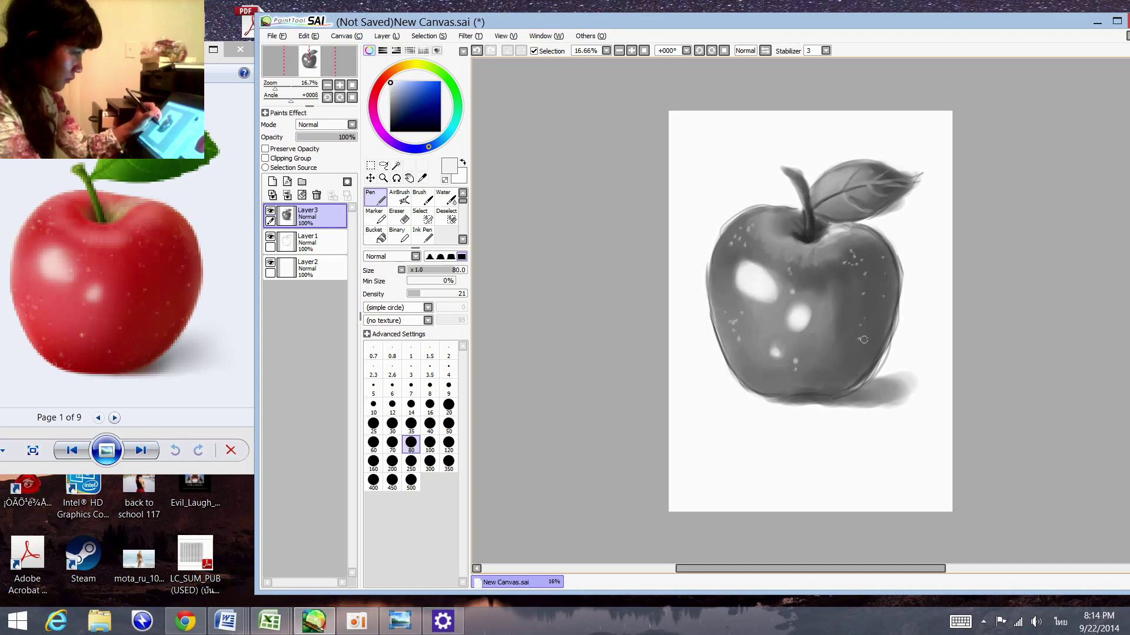
{"action": "left_click", "coordinate": [399, 198]}
At airbrush size 300, brush a bright highlight onto the apple's centre using sampled greys.
{"action": "left_click", "coordinate": [391, 463]}
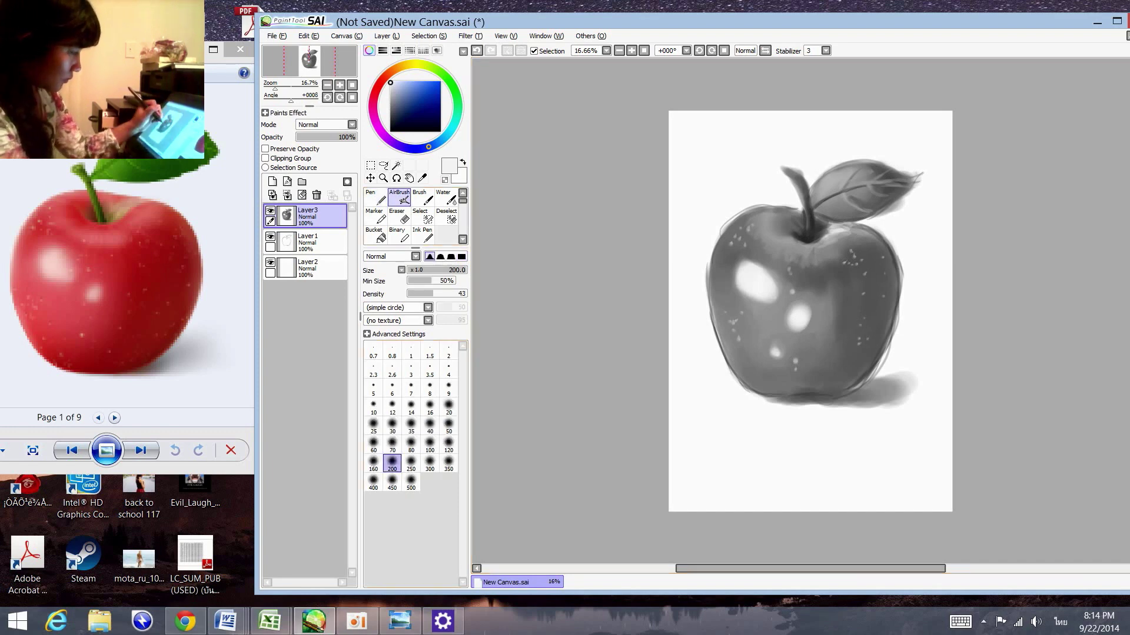
{"action": "left_click", "coordinate": [430, 463]}
{"action": "left_click", "coordinate": [828, 286], "text": "alt"}
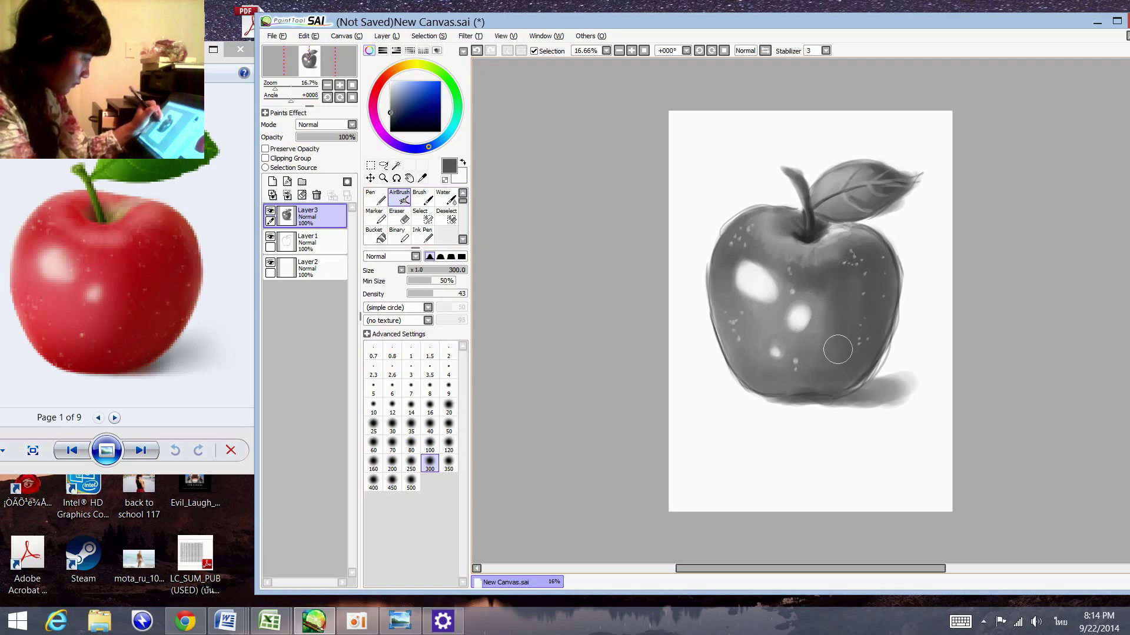
{"action": "left_click", "coordinate": [821, 333], "text": "alt"}
{"action": "left_click", "coordinate": [798, 305], "text": "alt"}
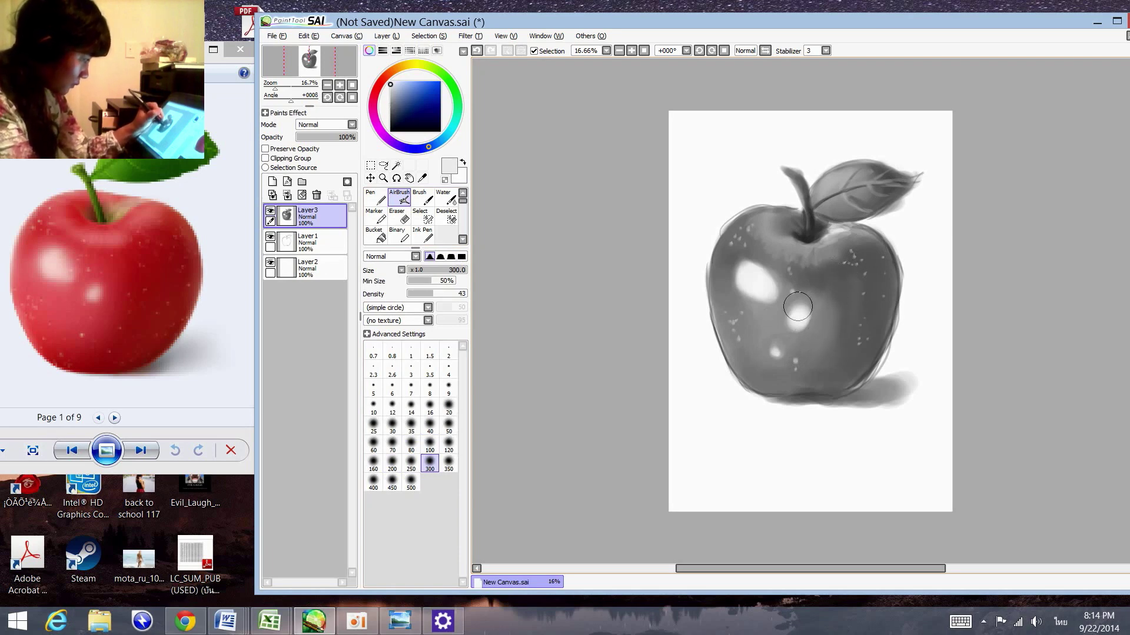
{"action": "left_click_drag", "start_coordinate": [784, 314], "coordinate": [802, 318]}
Airbrush darker shading over the apple's upper-left area, left edge and right side.
{"action": "left_click", "coordinate": [796, 283], "text": "alt"}
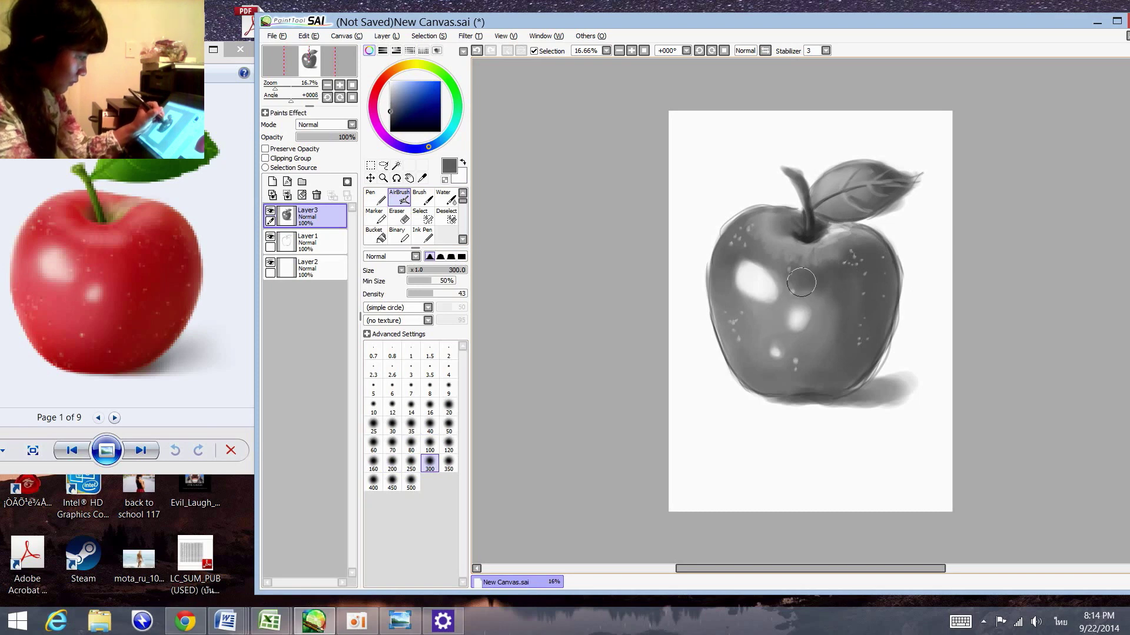
{"action": "left_click", "coordinate": [735, 244], "text": "alt"}
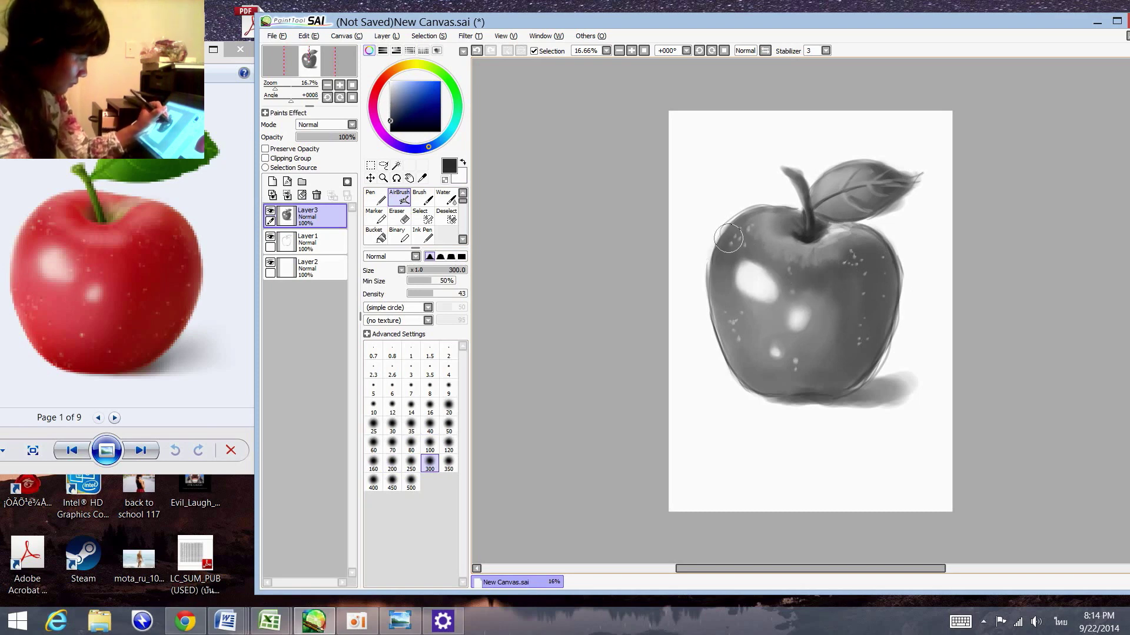
{"action": "mouse_move", "coordinate": [717, 241]}
{"action": "left_mouse_down"}
{"action": "mouse_move", "coordinate": [759, 259]}
{"action": "mouse_move", "coordinate": [729, 279]}
{"action": "mouse_move", "coordinate": [738, 359]}
{"action": "mouse_move", "coordinate": [791, 383]}
{"action": "mouse_move", "coordinate": [823, 372]}
{"action": "left_mouse_up"}
{"action": "left_click", "coordinate": [733, 320], "text": "alt"}
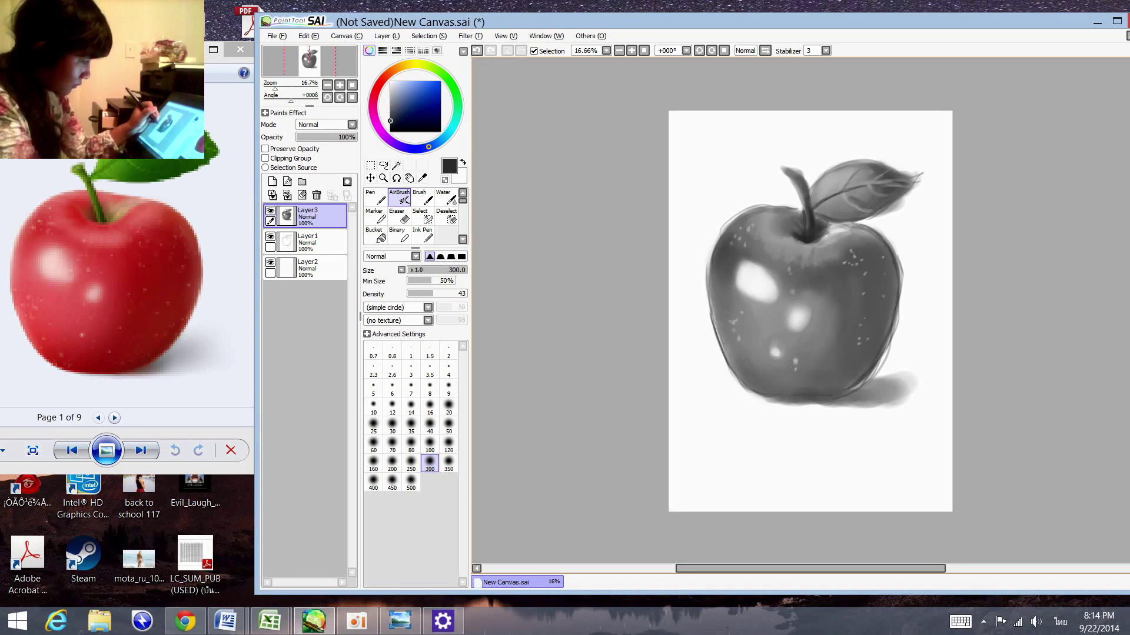
{"action": "mouse_move", "coordinate": [861, 310]}
{"action": "left_mouse_down"}
{"action": "mouse_move", "coordinate": [883, 257]}
{"action": "mouse_move", "coordinate": [874, 366]}
{"action": "mouse_move", "coordinate": [872, 348]}
{"action": "mouse_move", "coordinate": [828, 383]}
{"action": "mouse_move", "coordinate": [846, 348]}
{"action": "left_mouse_up"}
Soften the central shading, restore the bright highlight, and slightly lighten the upper-left area.
{"action": "left_click", "coordinate": [844, 299], "text": "alt"}
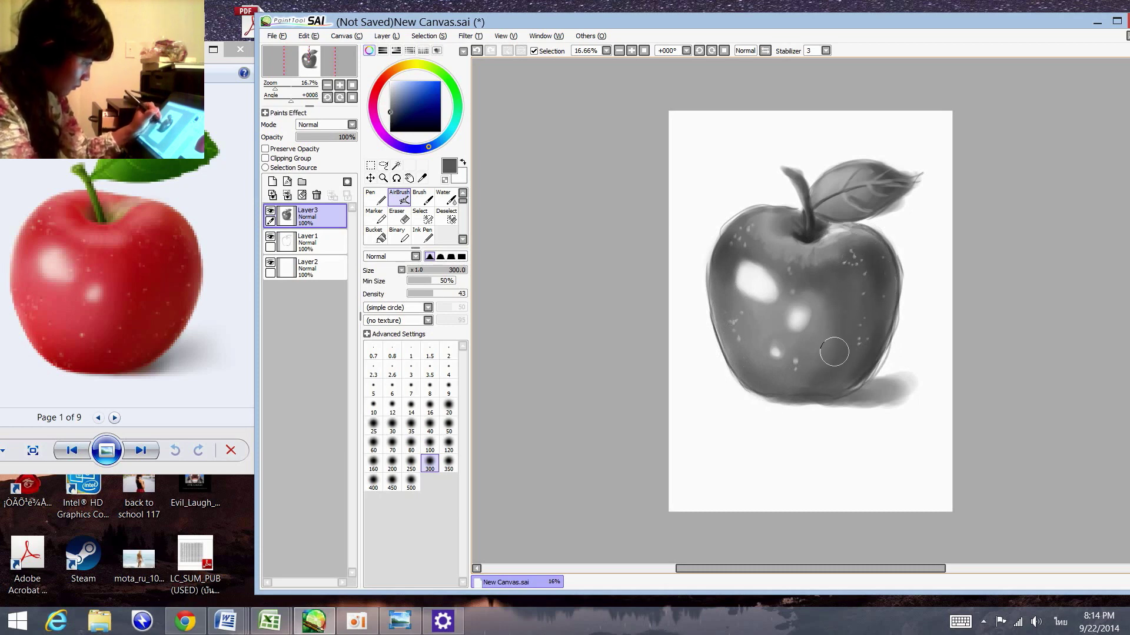
{"action": "mouse_move", "coordinate": [836, 345]}
{"action": "left_mouse_down"}
{"action": "mouse_move", "coordinate": [802, 377]}
{"action": "mouse_move", "coordinate": [826, 349]}
{"action": "mouse_move", "coordinate": [814, 364]}
{"action": "mouse_move", "coordinate": [817, 304]}
{"action": "mouse_move", "coordinate": [800, 317]}
{"action": "left_mouse_up"}
{"action": "key", "text": "x"}
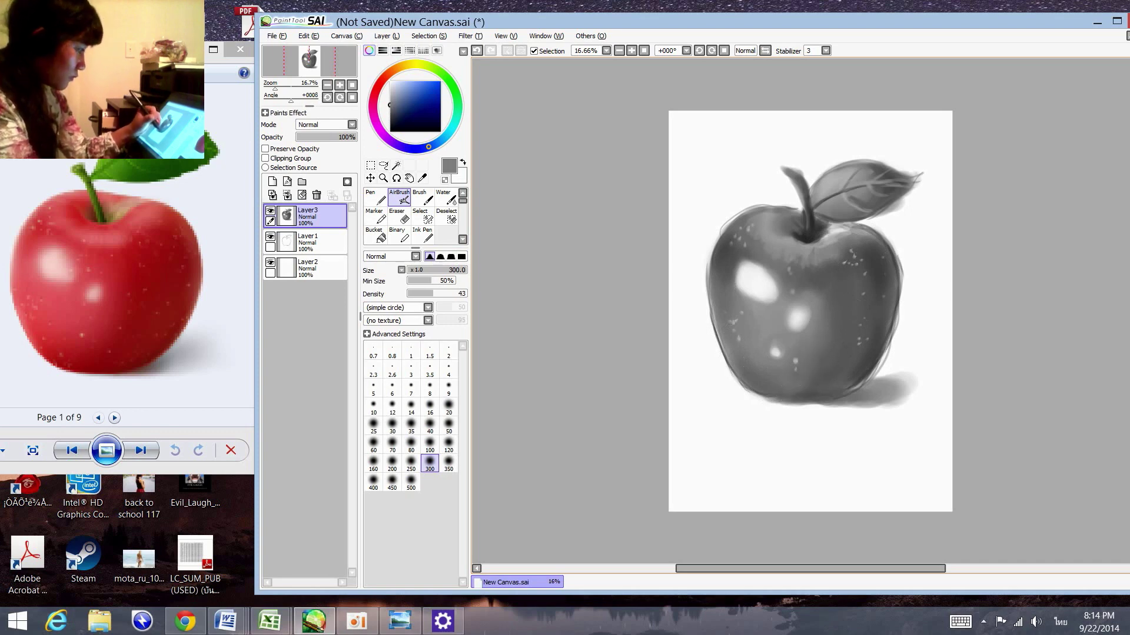
{"action": "key", "text": "x"}
{"action": "left_click", "coordinate": [881, 302], "text": "alt"}
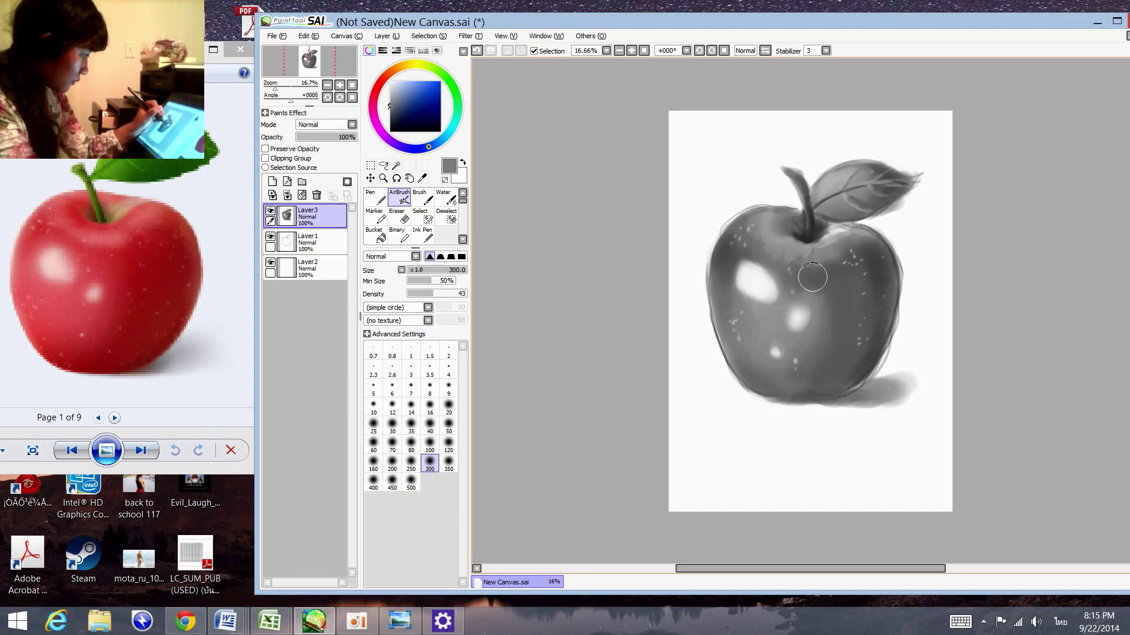
{"action": "left_click", "coordinate": [799, 279], "text": "alt"}
{"action": "left_click", "coordinate": [756, 250], "text": "alt"}
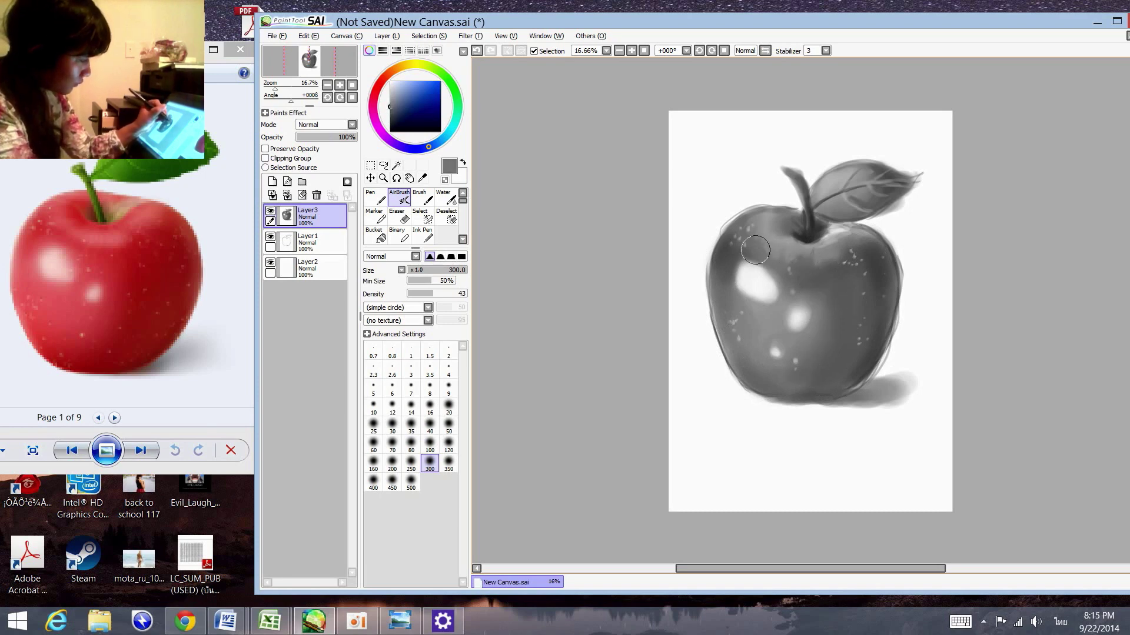
{"action": "left_click_drag", "start_coordinate": [741, 223], "coordinate": [750, 243]}
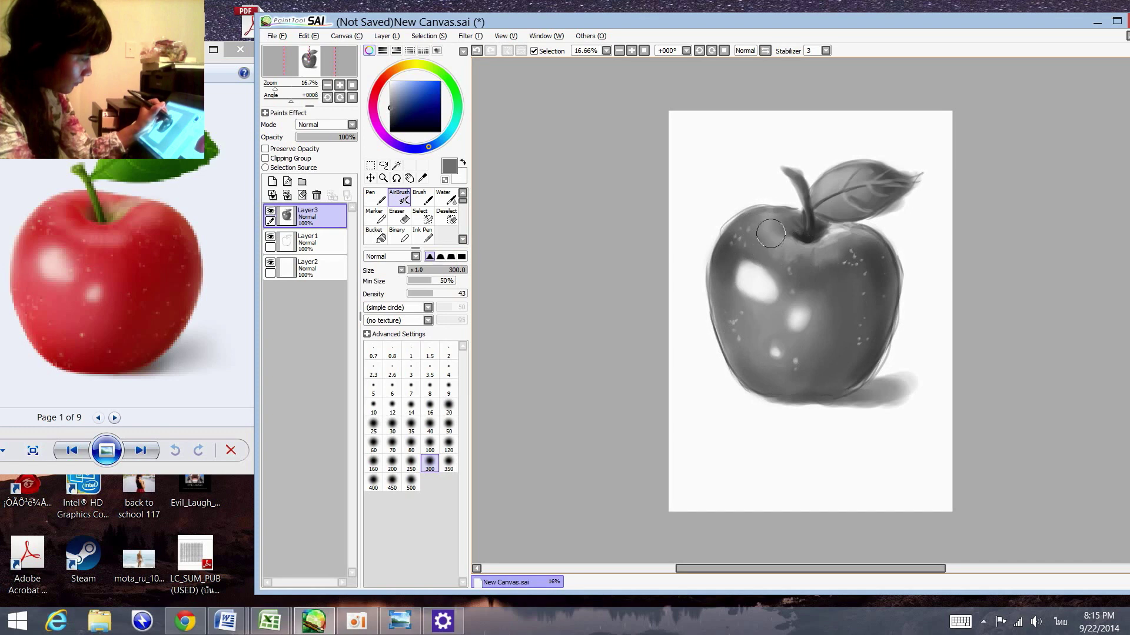
{"action": "left_click", "coordinate": [770, 234], "text": "alt"}
{"action": "left_click", "coordinate": [869, 256], "text": "alt"}
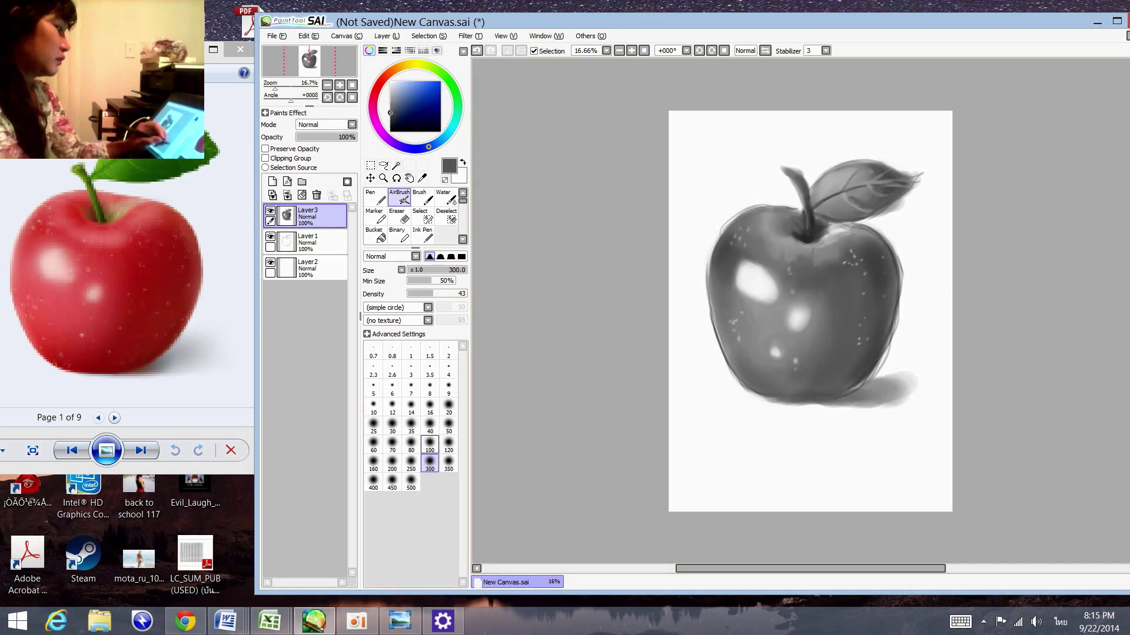
Try airbrush sizes 80, 100, 250 and 120, then sample a dark grey from the apple.
{"action": "left_click", "coordinate": [410, 445]}
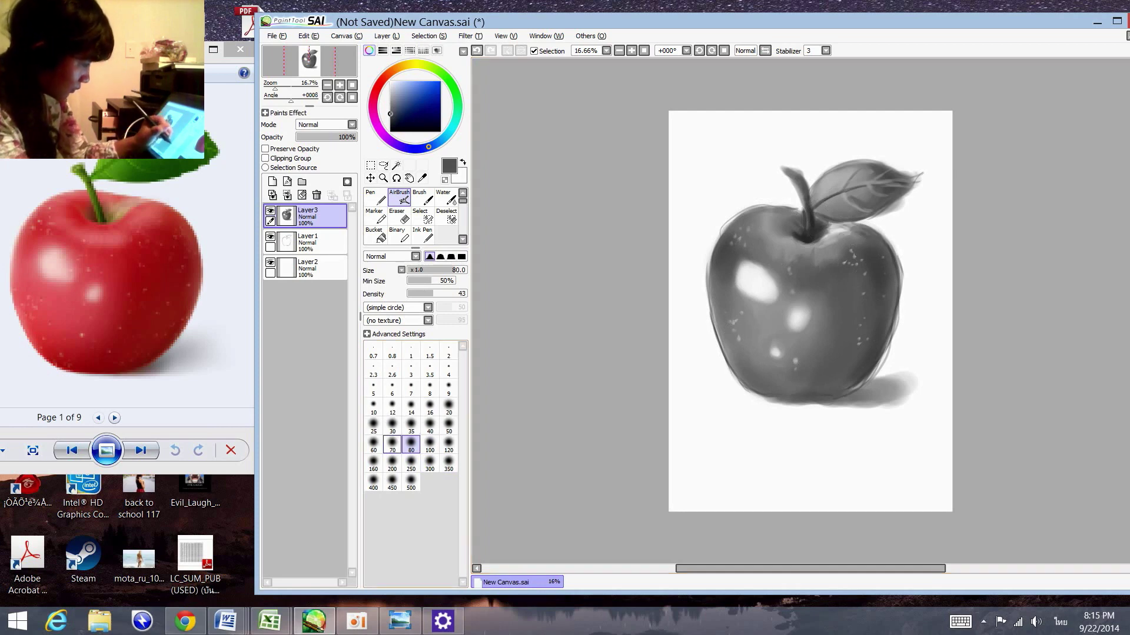
{"action": "left_click", "coordinate": [430, 445]}
{"action": "left_click", "coordinate": [411, 464]}
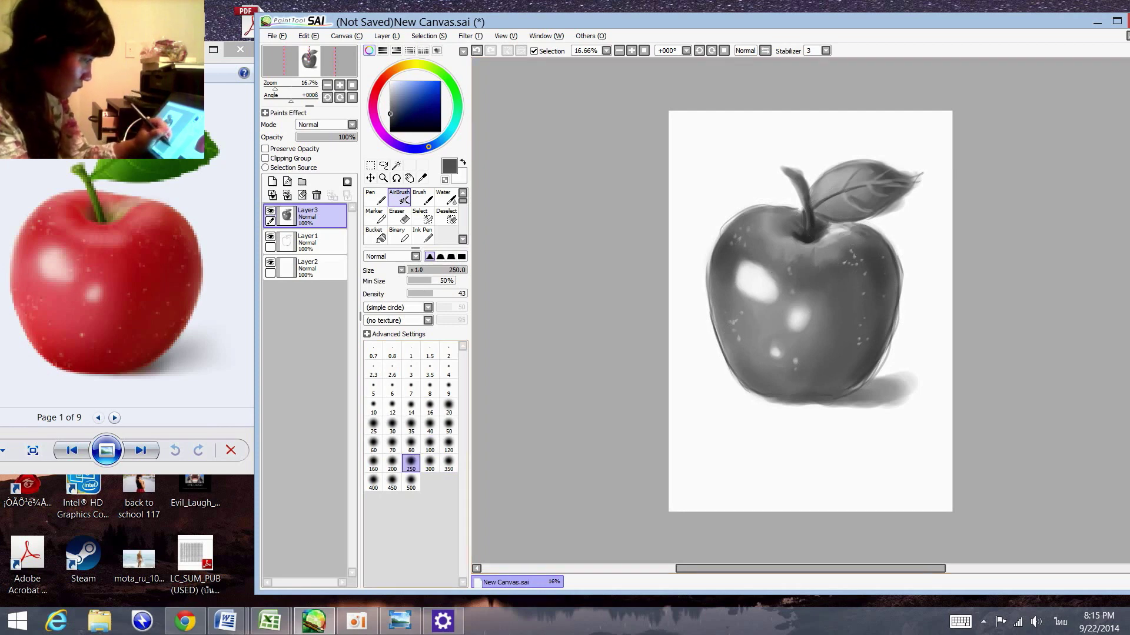
{"action": "left_click", "coordinate": [448, 445]}
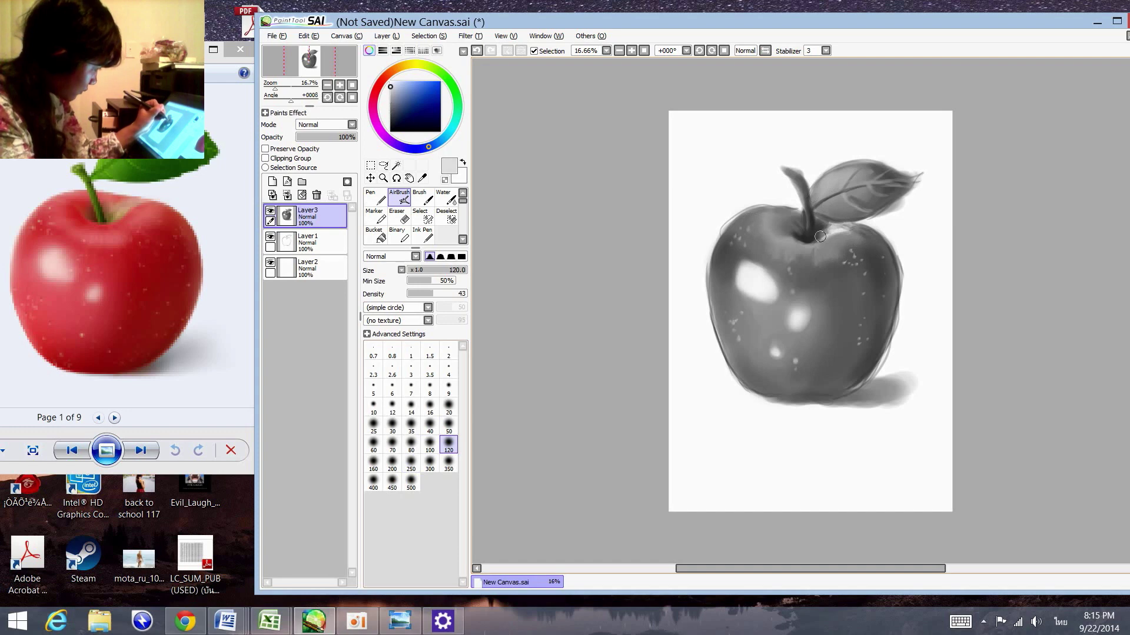
{"action": "left_click", "coordinate": [803, 236], "text": "alt"}
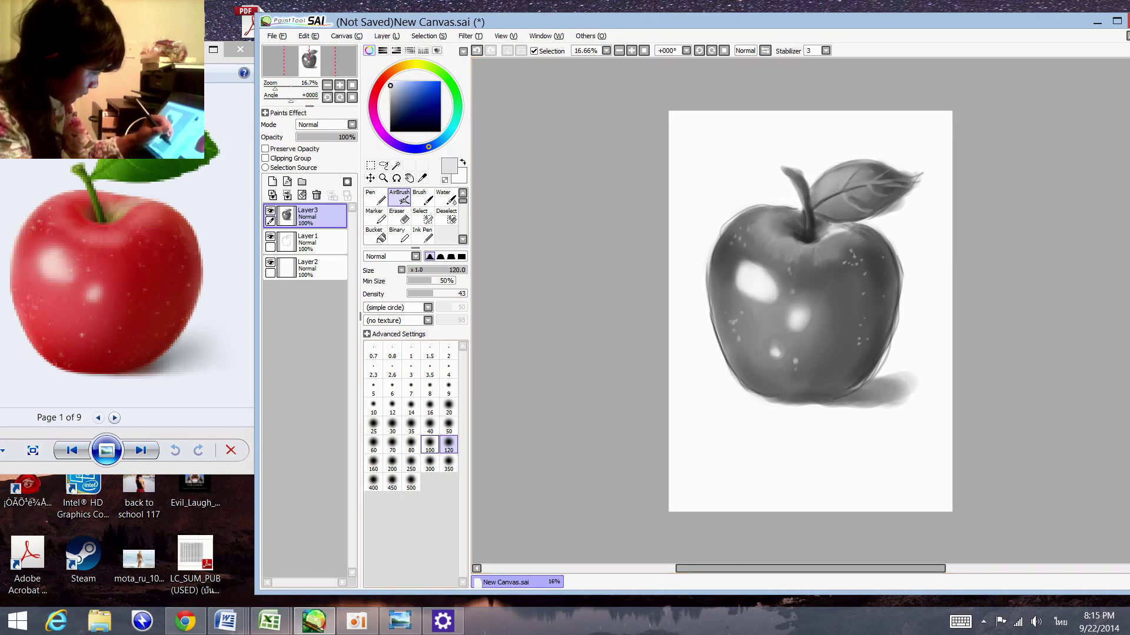
Set size 200, sample a lighter grey near the stem, then cycle sizes from 35 up to broad.
{"action": "left_click", "coordinate": [392, 464]}
{"action": "left_click", "coordinate": [803, 236], "text": "alt"}
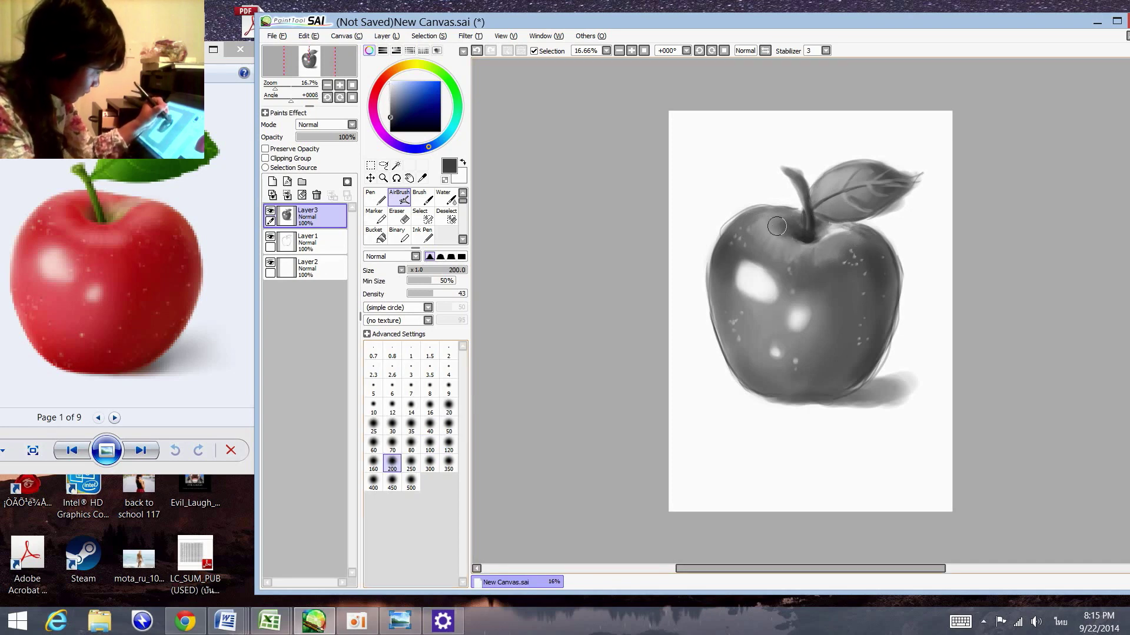
{"action": "left_click", "coordinate": [799, 234], "text": "alt"}
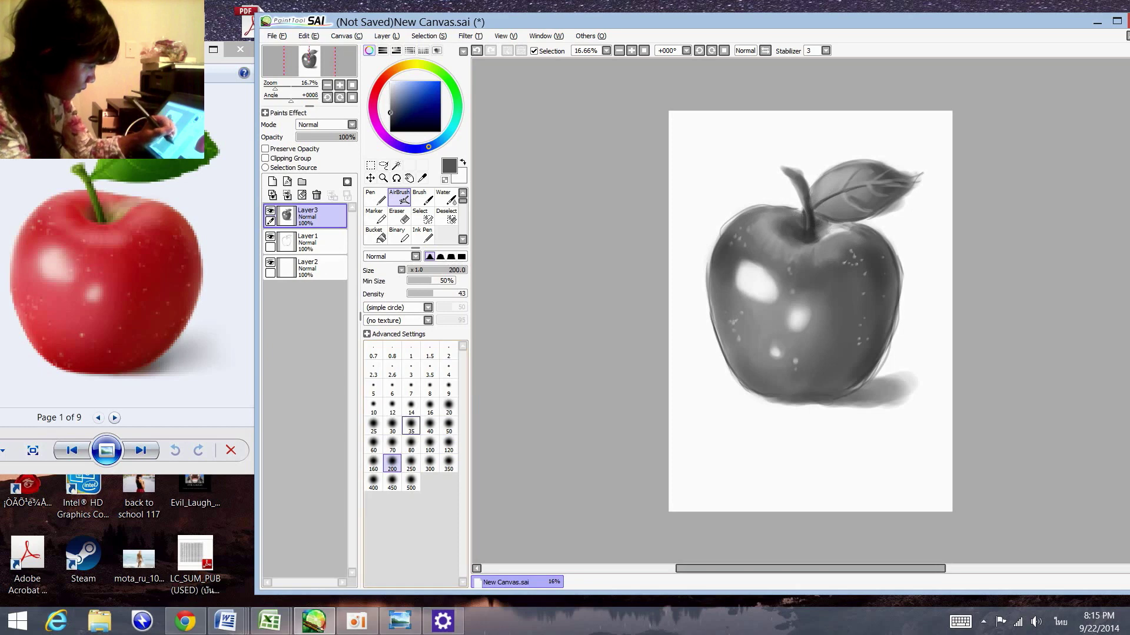
{"action": "left_click", "coordinate": [410, 426]}
{"action": "left_click", "coordinate": [430, 444]}
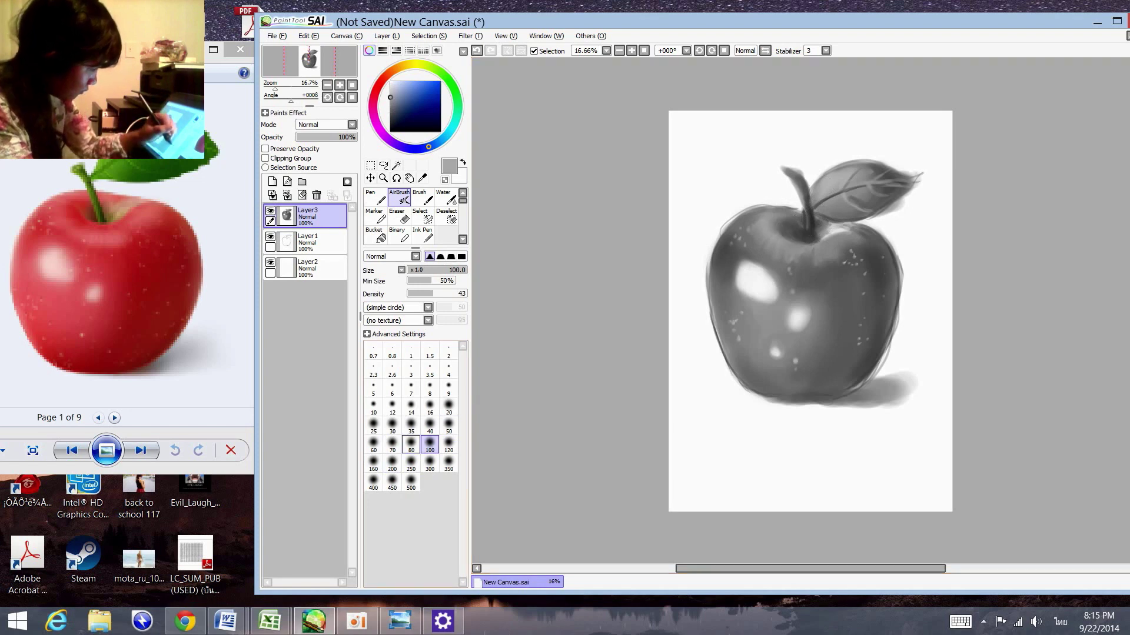
{"action": "left_click", "coordinate": [411, 444]}
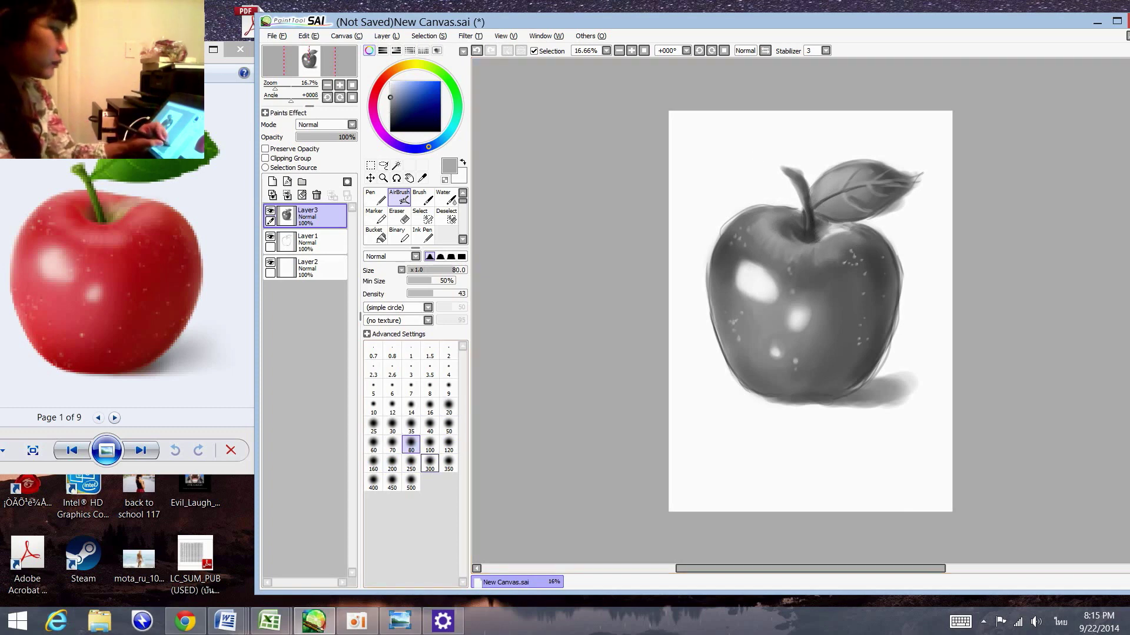
{"action": "left_click", "coordinate": [430, 463]}
Airbrush dark grey over the leaf's tip, left side and middle.
{"action": "left_click", "coordinate": [806, 252], "text": "alt"}
{"action": "mouse_move", "coordinate": [900, 187]}
{"action": "left_mouse_down"}
{"action": "mouse_move", "coordinate": [887, 174]}
{"action": "mouse_move", "coordinate": [866, 177]}
{"action": "left_mouse_up"}
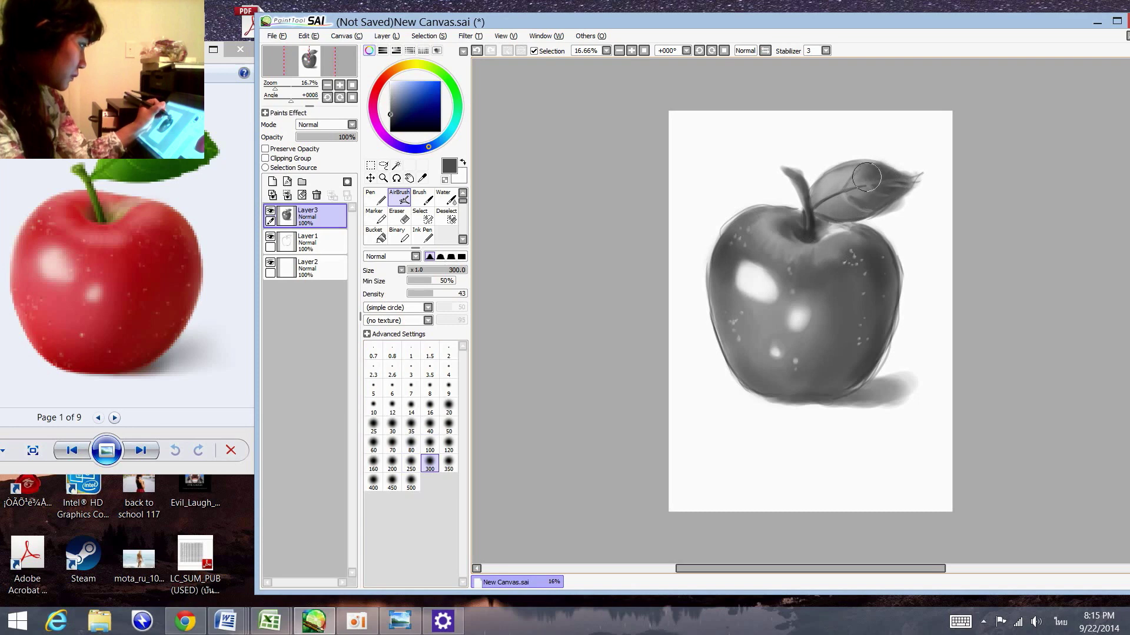
{"action": "left_click_drag", "start_coordinate": [866, 177], "coordinate": [835, 197]}
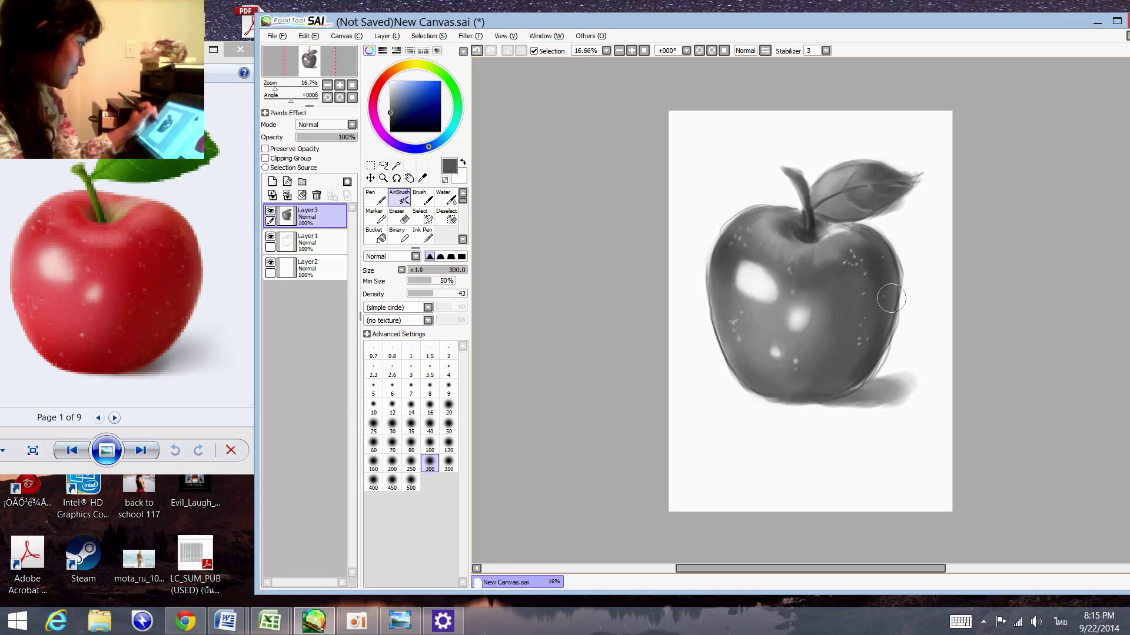
Lighten the apple's right edge with white at size 100 and density 65.
{"action": "left_click", "coordinate": [914, 317], "text": "alt"}
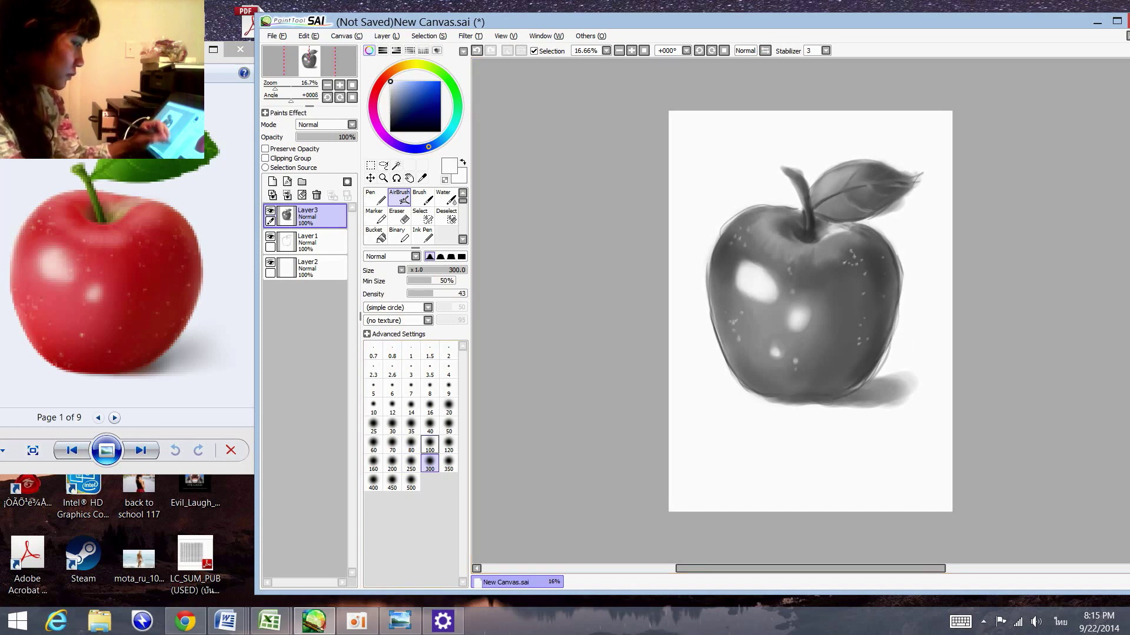
{"action": "left_click", "coordinate": [430, 442]}
{"action": "left_click", "coordinate": [442, 293]}
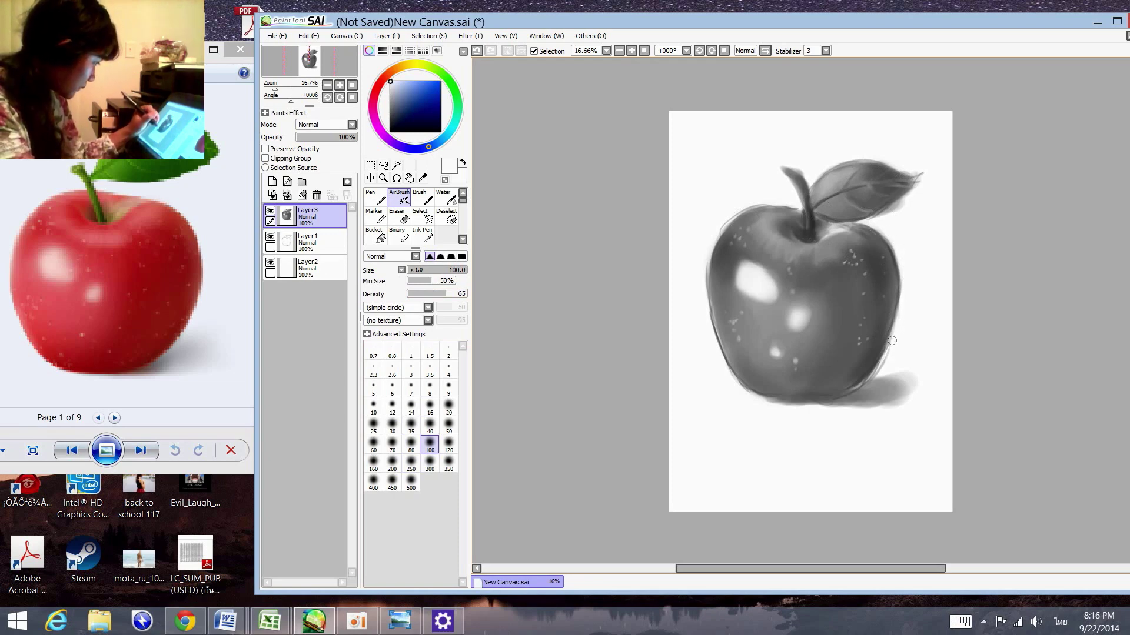
{"action": "left_click_drag", "start_coordinate": [892, 341], "coordinate": [881, 365]}
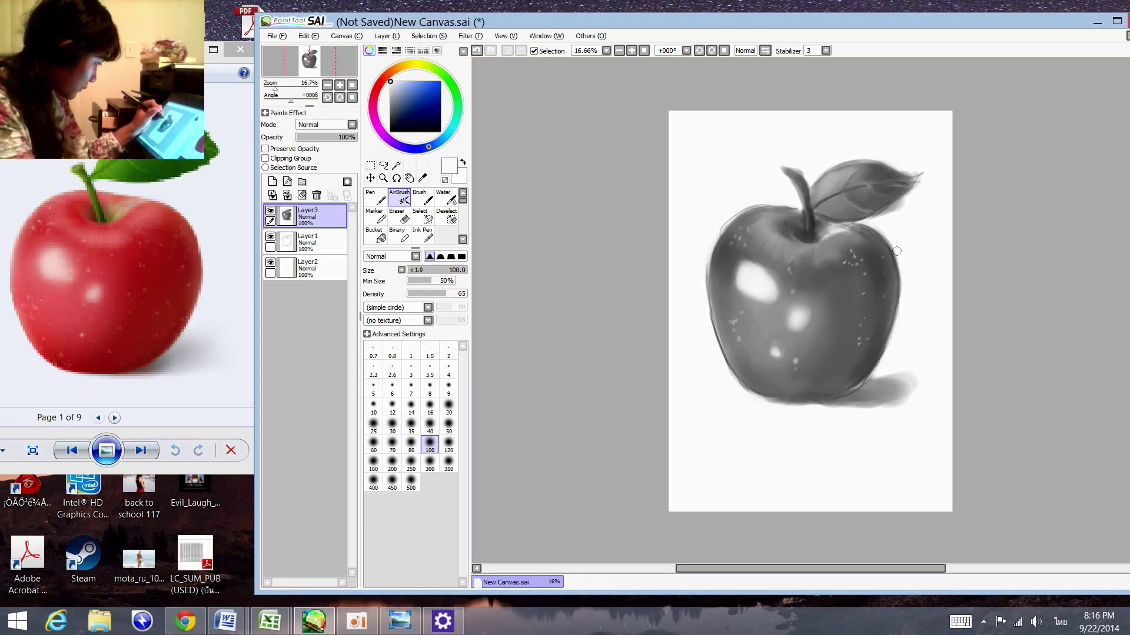
{"action": "left_click", "coordinate": [430, 463]}
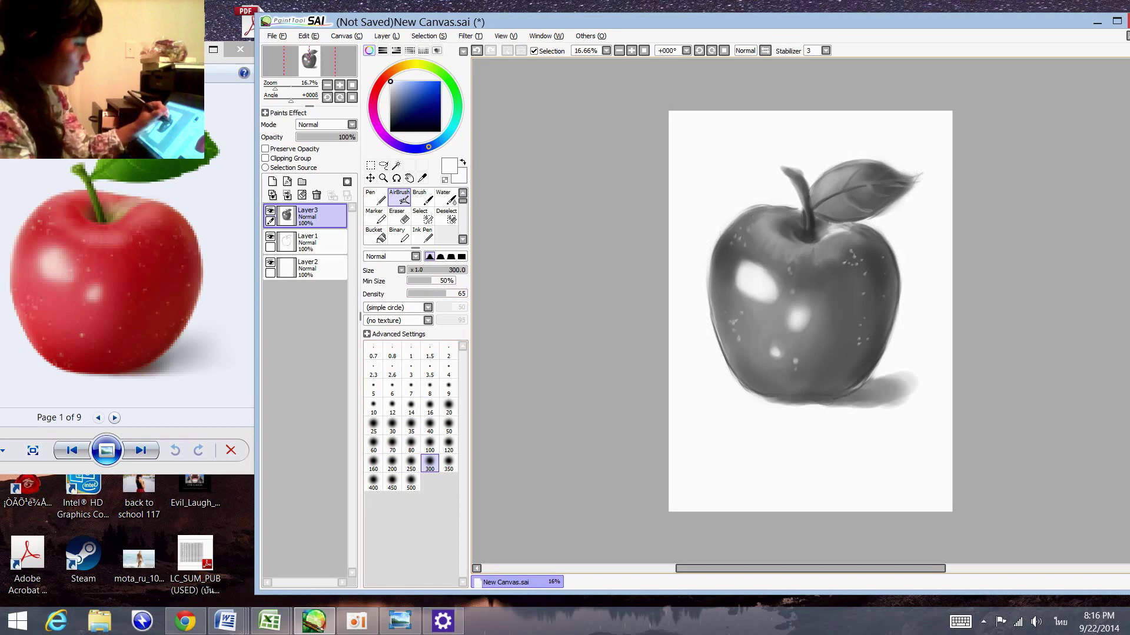
Rework the apple's left highlight brighter and blend it into the surrounding shading with sampled greys.
{"action": "left_click", "coordinate": [719, 254], "text": "alt"}
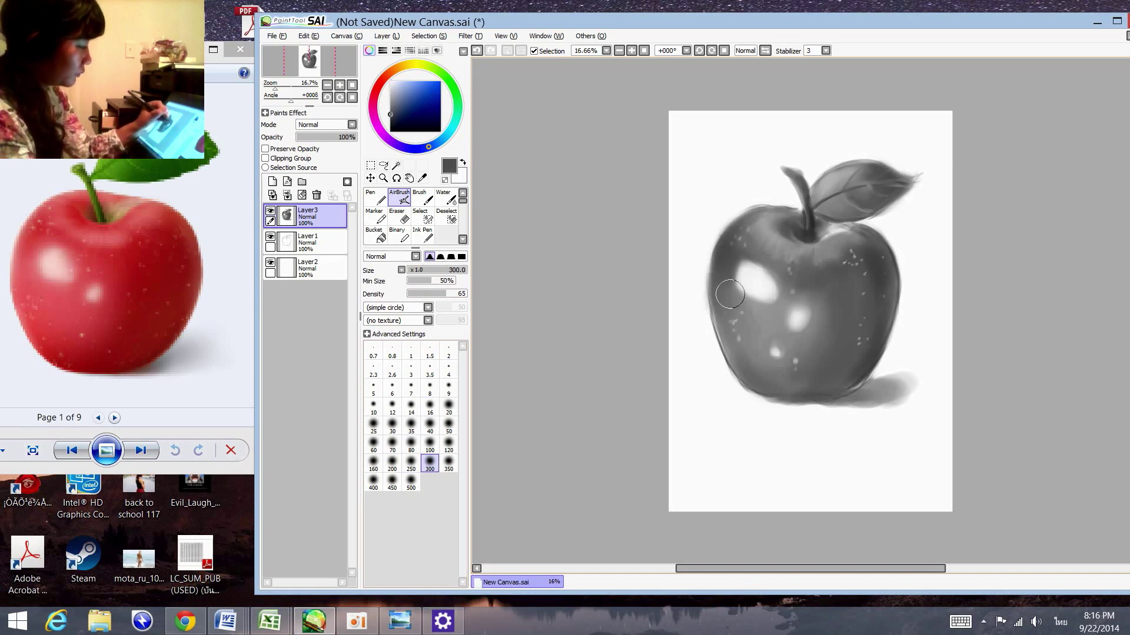
{"action": "mouse_move", "coordinate": [729, 277]}
{"action": "left_mouse_down"}
{"action": "mouse_move", "coordinate": [738, 294]}
{"action": "mouse_move", "coordinate": [768, 300]}
{"action": "mouse_move", "coordinate": [756, 297]}
{"action": "left_mouse_up"}
{"action": "left_click", "coordinate": [743, 294], "text": "alt"}
{"action": "left_click", "coordinate": [743, 277], "text": "alt"}
{"action": "left_click", "coordinate": [759, 258], "text": "alt"}
{"action": "left_click_drag", "start_coordinate": [747, 250], "coordinate": [757, 259]}
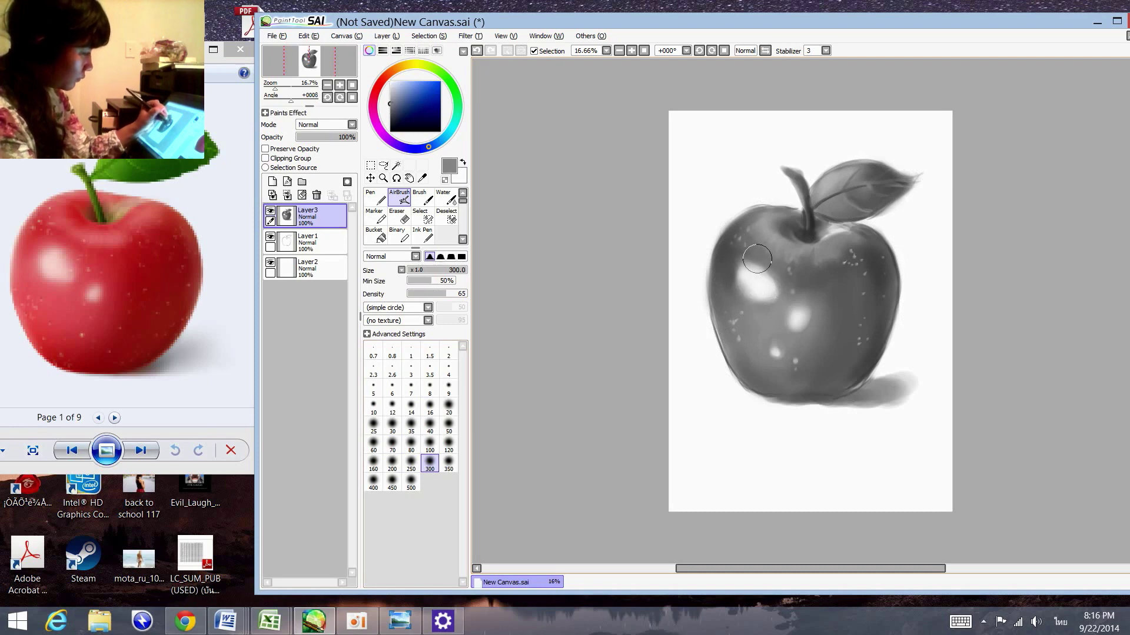
{"action": "left_click", "coordinate": [744, 257], "text": "alt"}
{"action": "left_click_drag", "start_coordinate": [729, 306], "coordinate": [747, 274]}
{"action": "left_click", "coordinate": [766, 313], "text": "alt"}
{"action": "left_click_drag", "start_coordinate": [766, 313], "coordinate": [778, 280]}
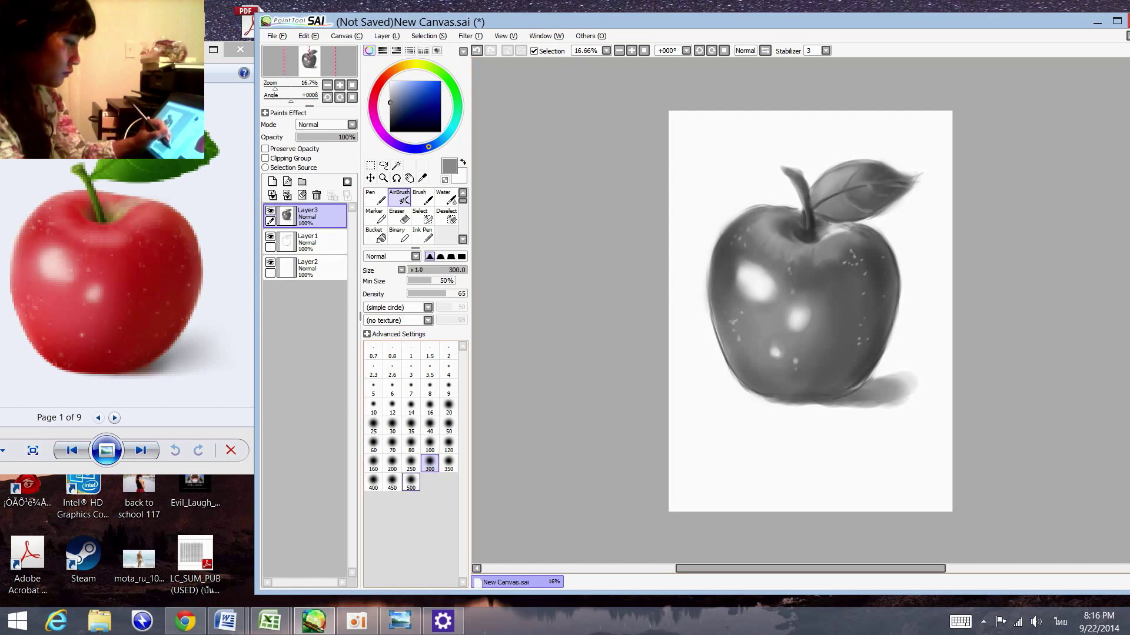
Darken the apple's right side at size 450, lighten its bottom edge, and deepen the lower-right cast shadow.
{"action": "left_click", "coordinate": [392, 483]}
{"action": "left_click", "coordinate": [883, 285], "text": "alt"}
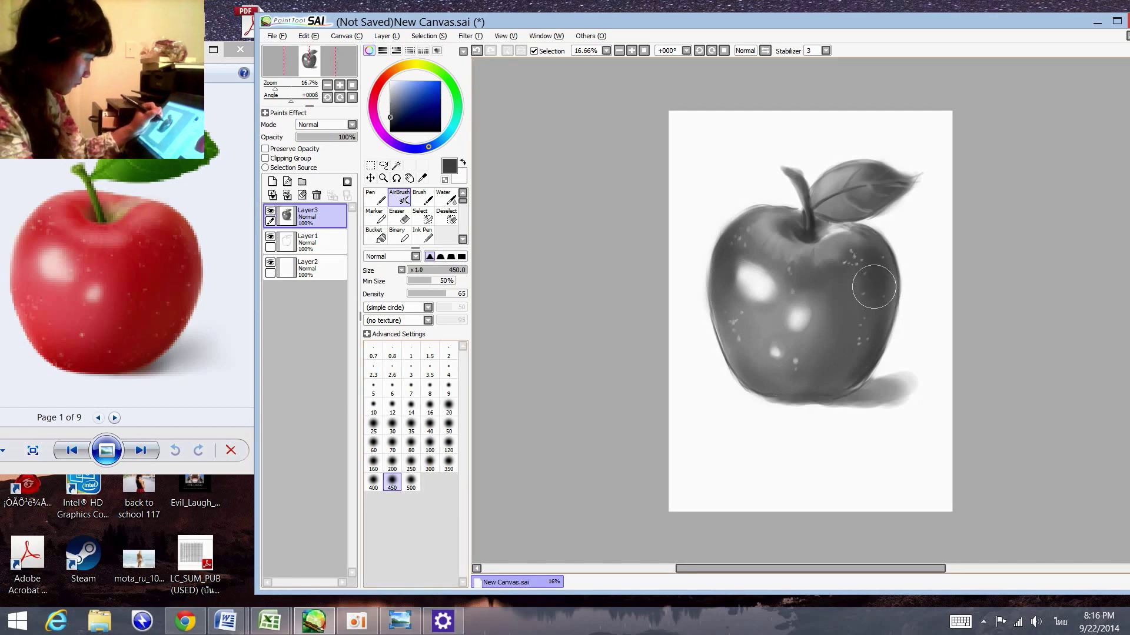
{"action": "mouse_move", "coordinate": [859, 306]}
{"action": "left_mouse_down"}
{"action": "mouse_move", "coordinate": [877, 332]}
{"action": "mouse_move", "coordinate": [873, 308]}
{"action": "left_mouse_up"}
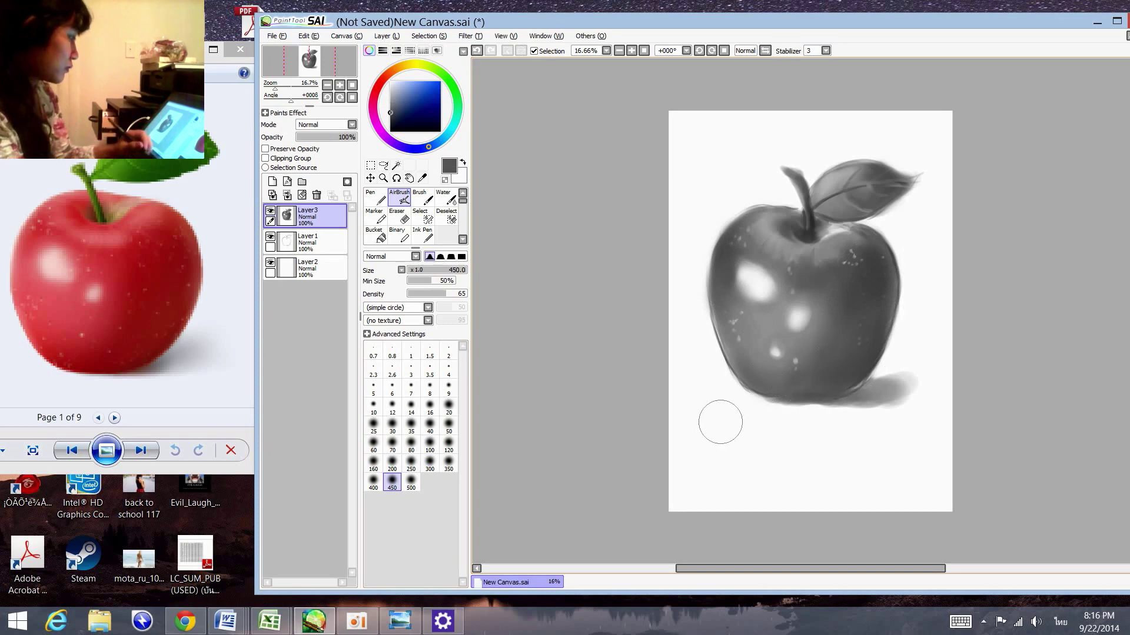
{"action": "left_click", "coordinate": [411, 444]}
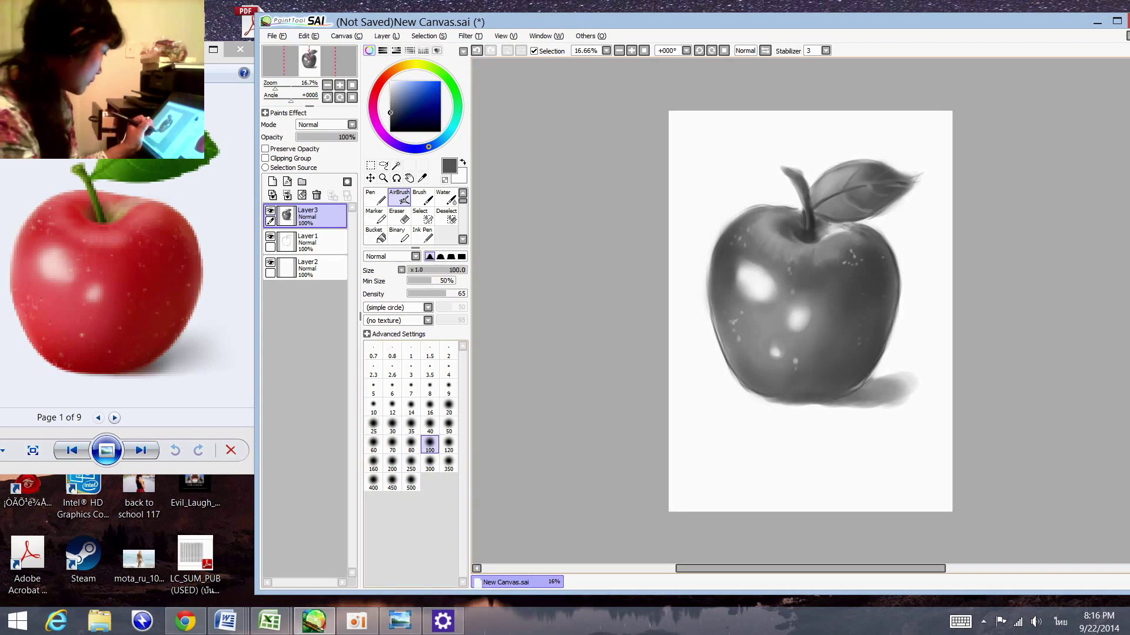
{"action": "left_click", "coordinate": [758, 406], "text": "alt"}
{"action": "left_click_drag", "start_coordinate": [756, 405], "coordinate": [805, 405]}
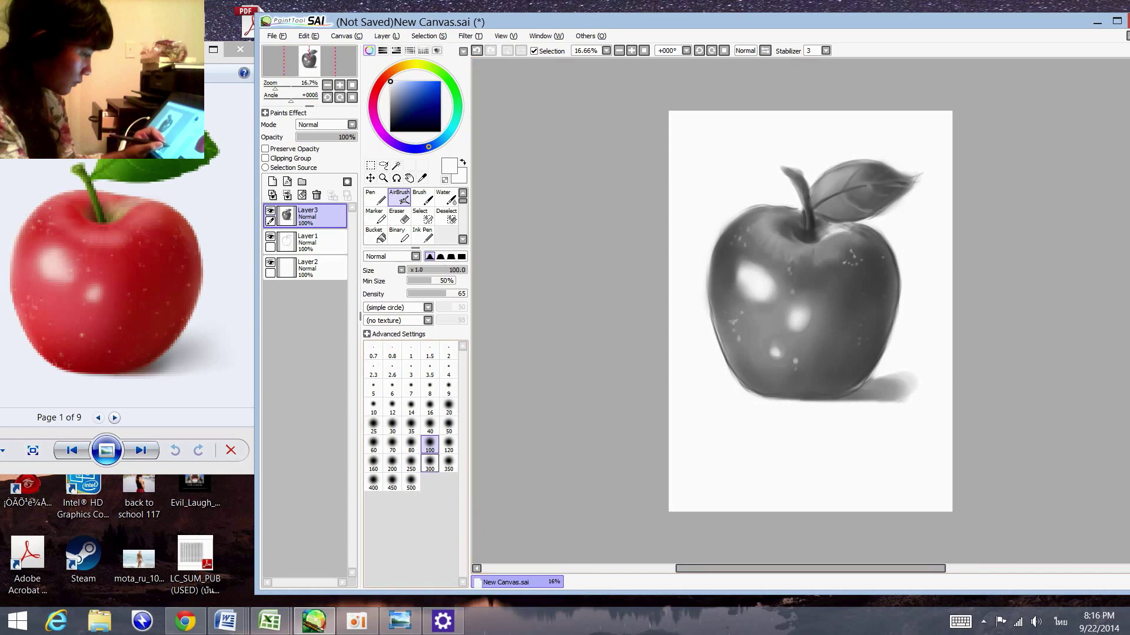
{"action": "left_click", "coordinate": [429, 463]}
{"action": "left_click", "coordinate": [890, 379], "text": "alt"}
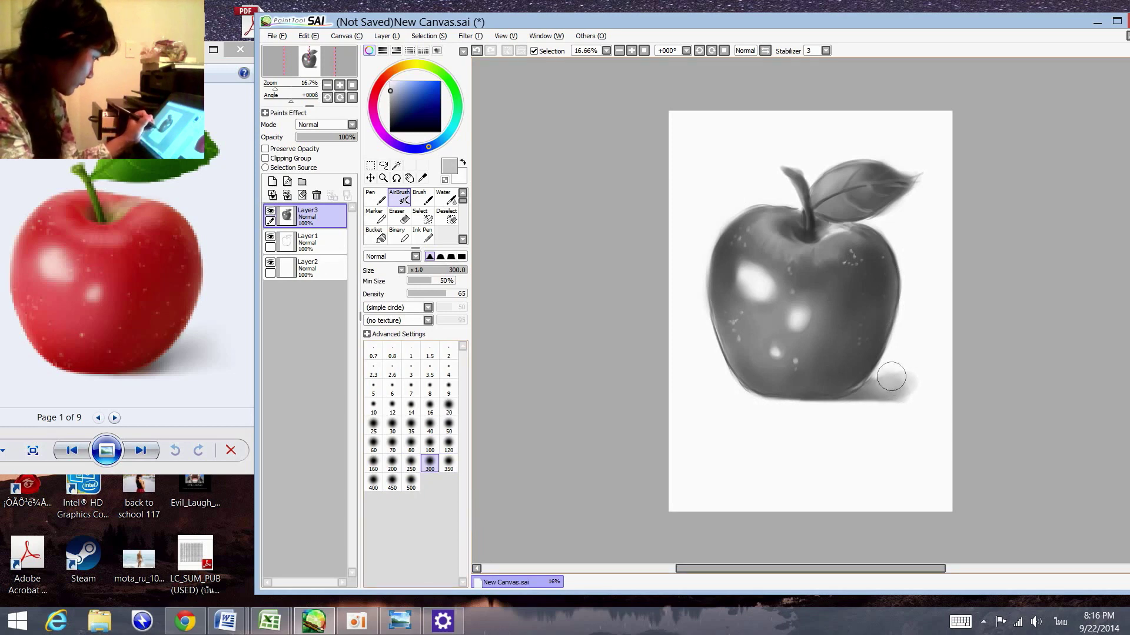
{"action": "left_click_drag", "start_coordinate": [890, 377], "coordinate": [879, 385]}
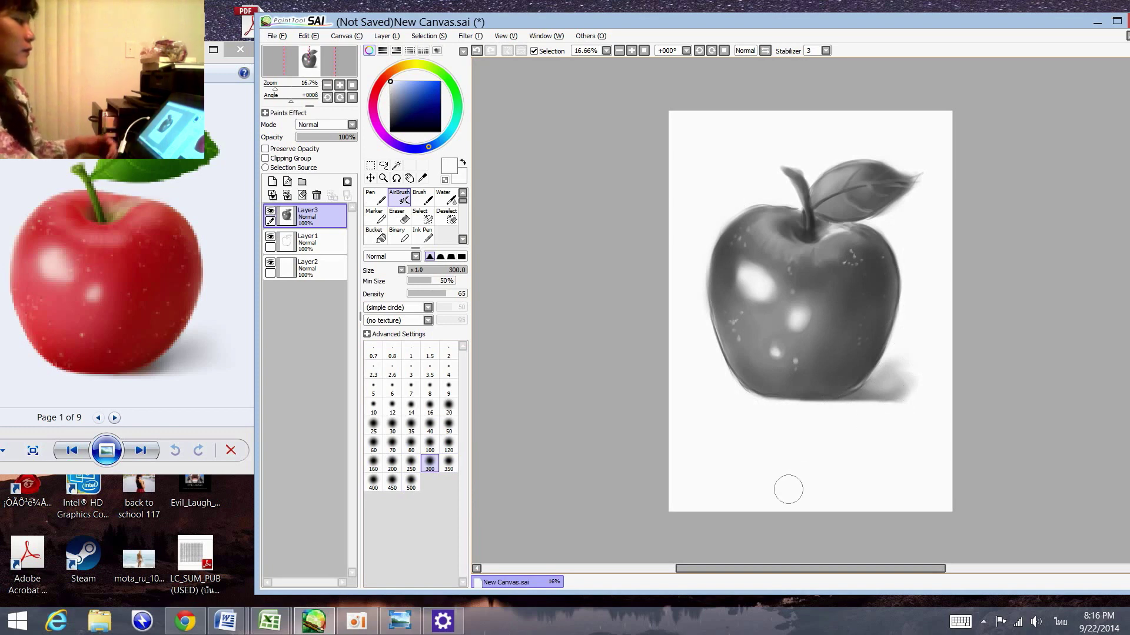
At airbrush size 500, choose a grey and darken the cast shadow at lower right.
{"action": "left_click", "coordinate": [411, 481]}
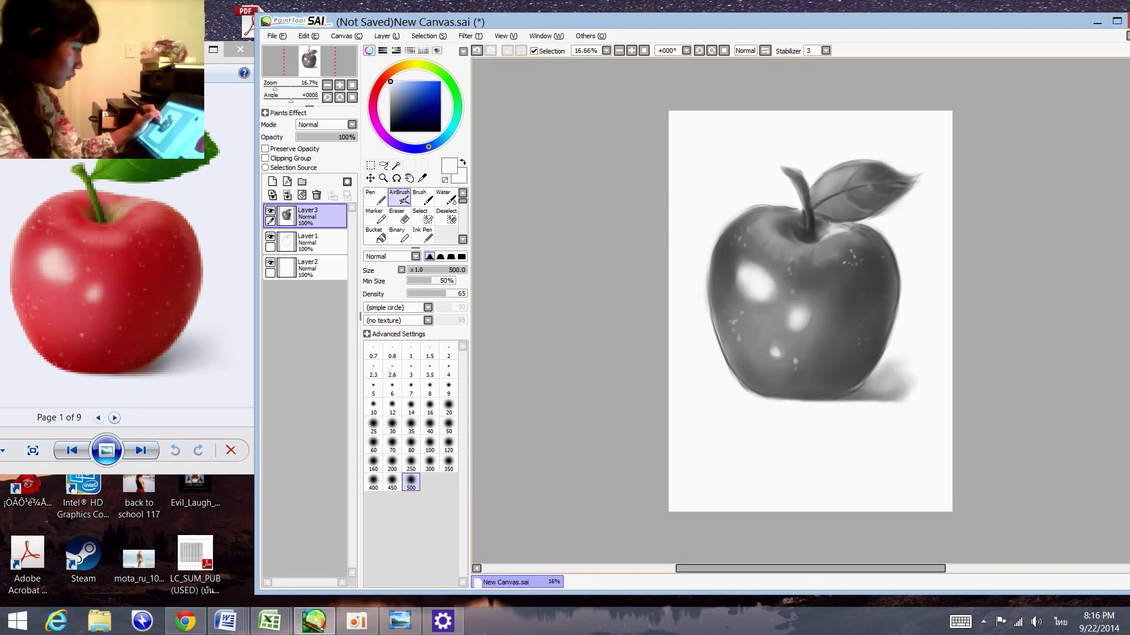
{"action": "left_click", "coordinate": [789, 353], "text": "alt"}
{"action": "left_click", "coordinate": [752, 347], "text": "alt"}
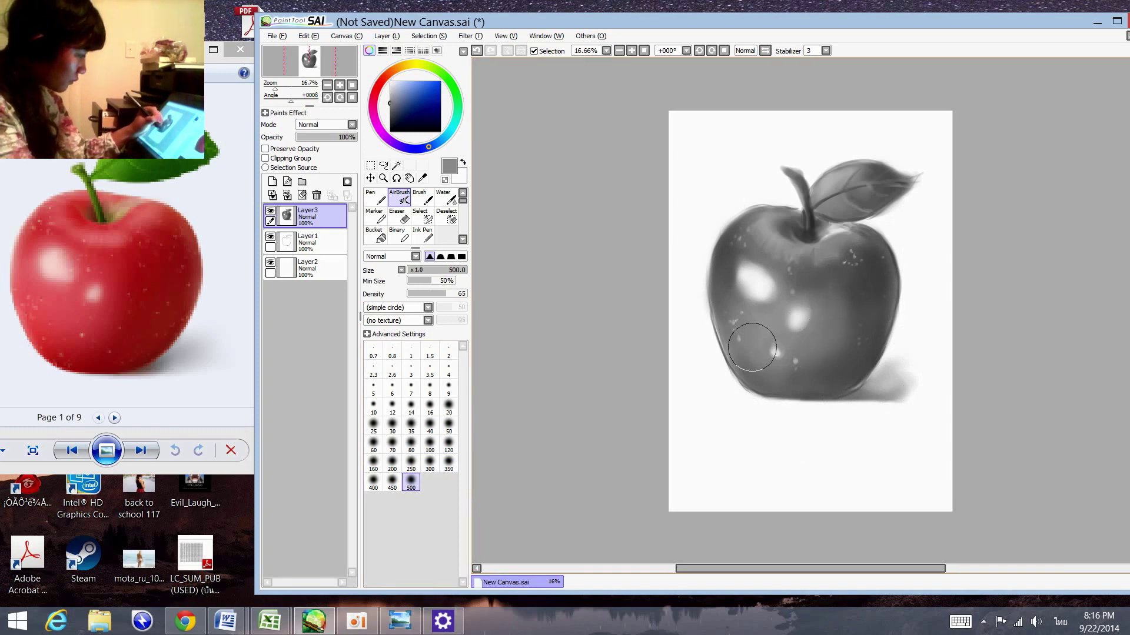
{"action": "left_click", "coordinate": [803, 374], "text": "alt"}
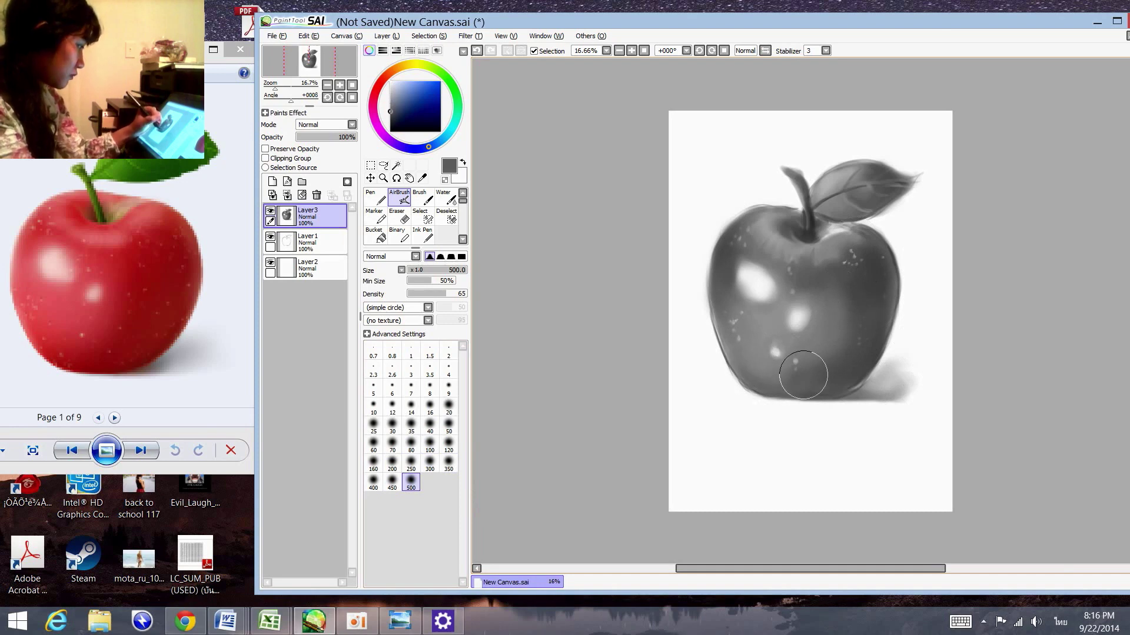
{"action": "left_click", "coordinate": [854, 307], "text": "alt"}
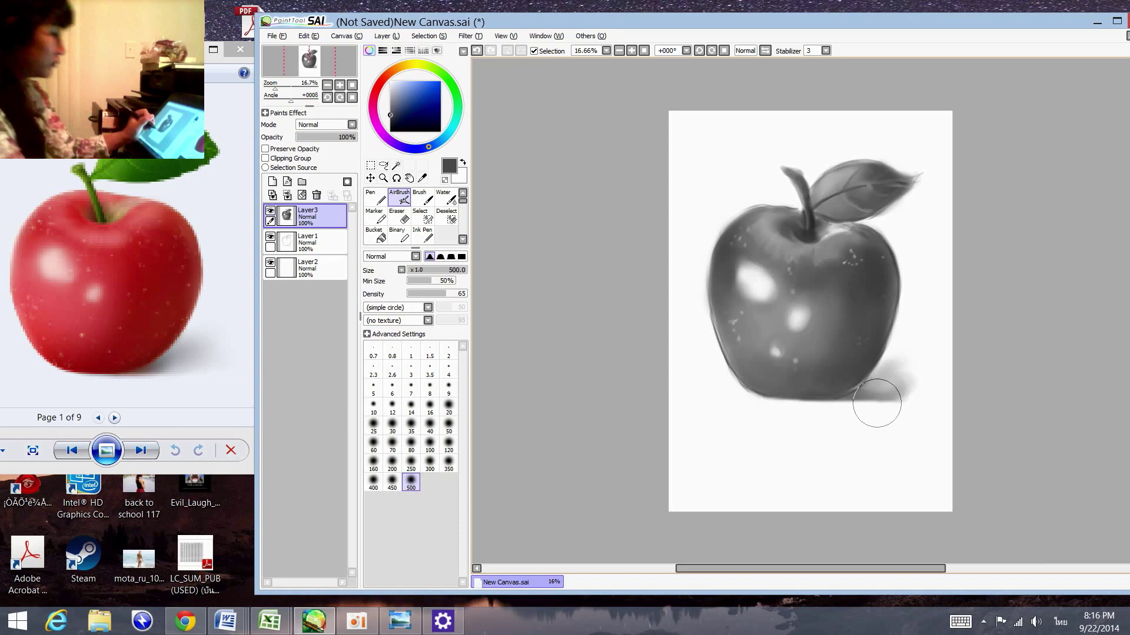
{"action": "left_click", "coordinate": [876, 394], "text": "alt"}
{"action": "left_click_drag", "start_coordinate": [873, 386], "coordinate": [916, 381]}
Soften the cast shadow with near-white and shade the apple's left side with mid grey.
{"action": "left_click", "coordinate": [916, 381], "text": "alt"}
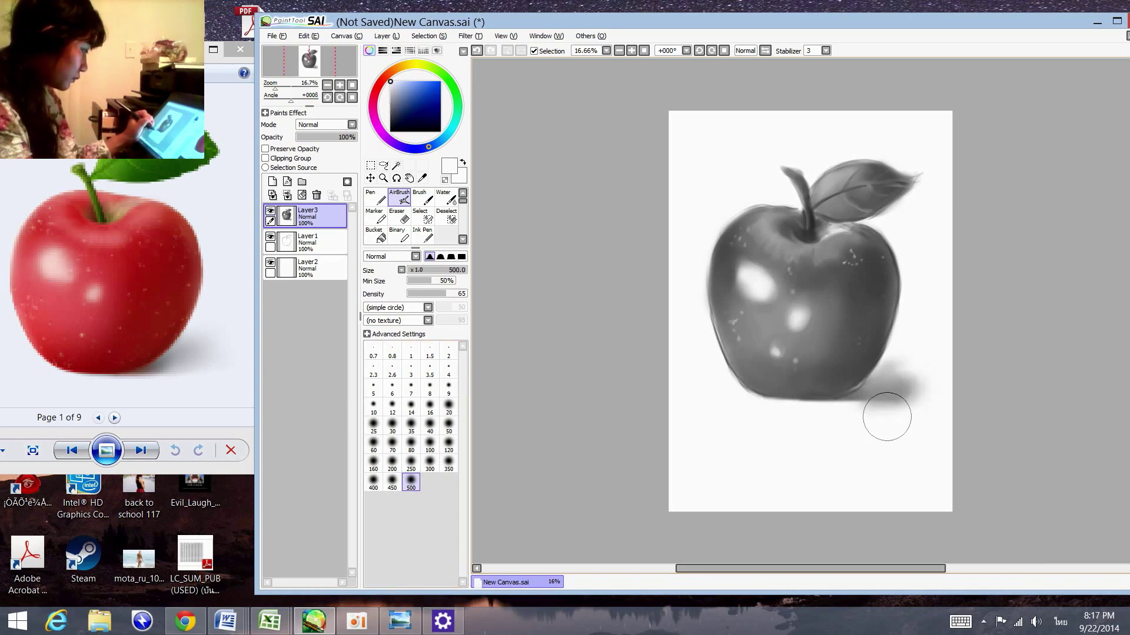
{"action": "left_click_drag", "start_coordinate": [885, 416], "coordinate": [903, 398]}
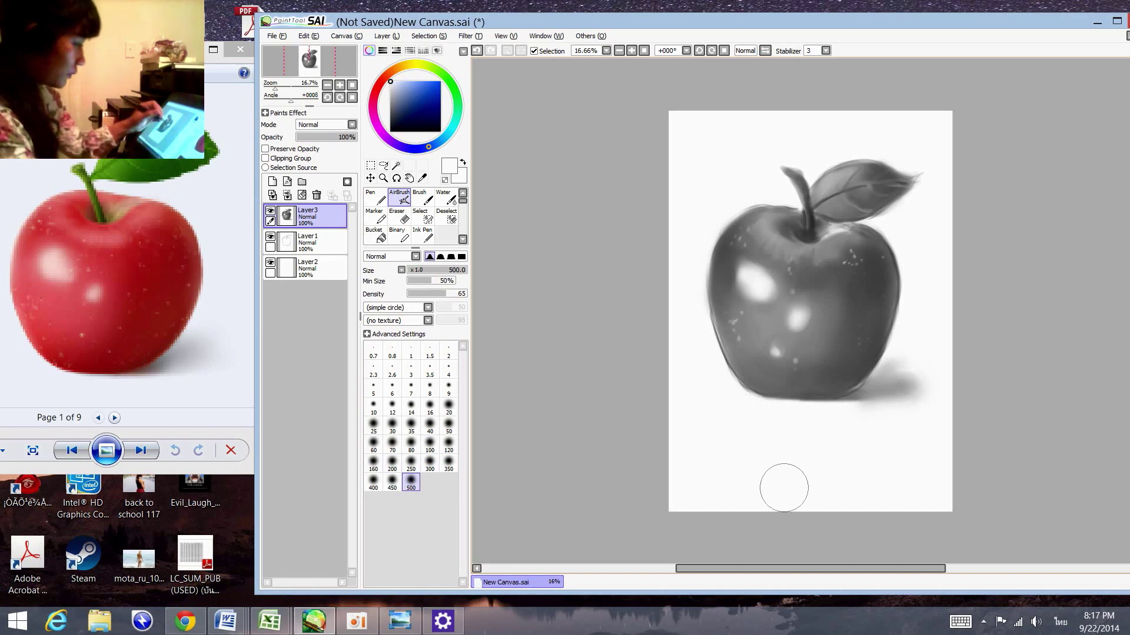
{"action": "left_click", "coordinate": [729, 288], "text": "alt"}
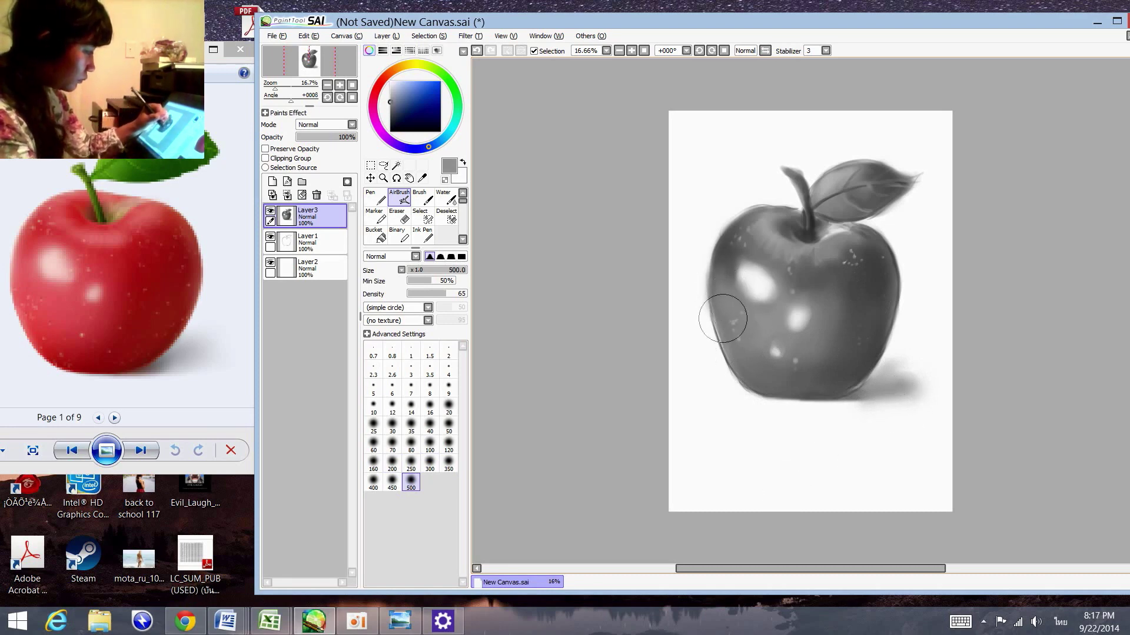
{"action": "left_click_drag", "start_coordinate": [722, 318], "coordinate": [727, 307]}
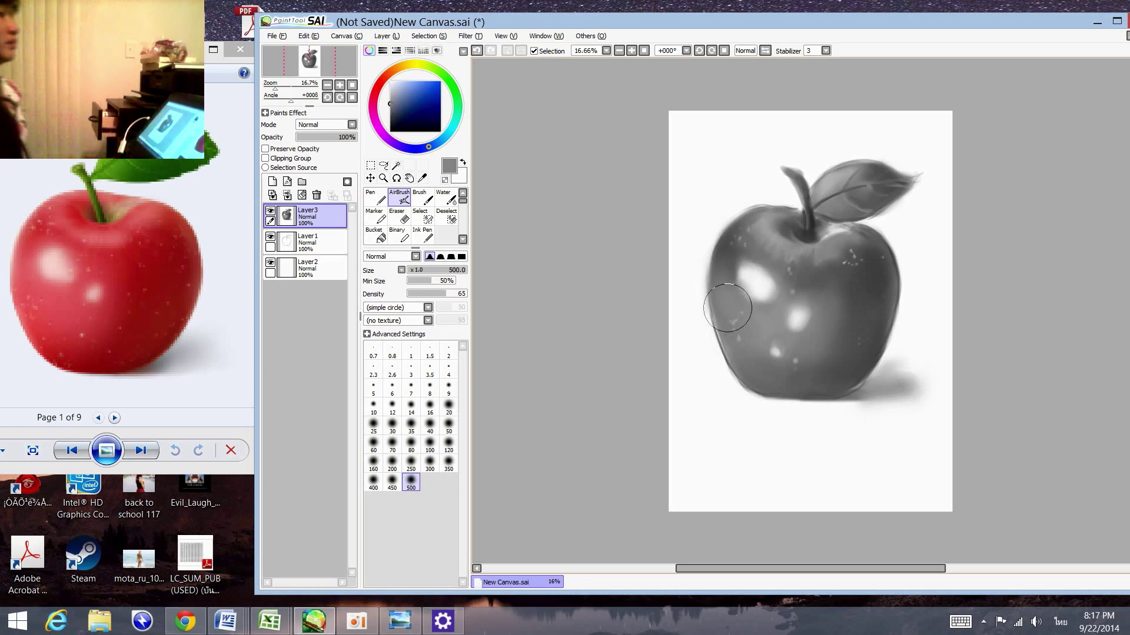